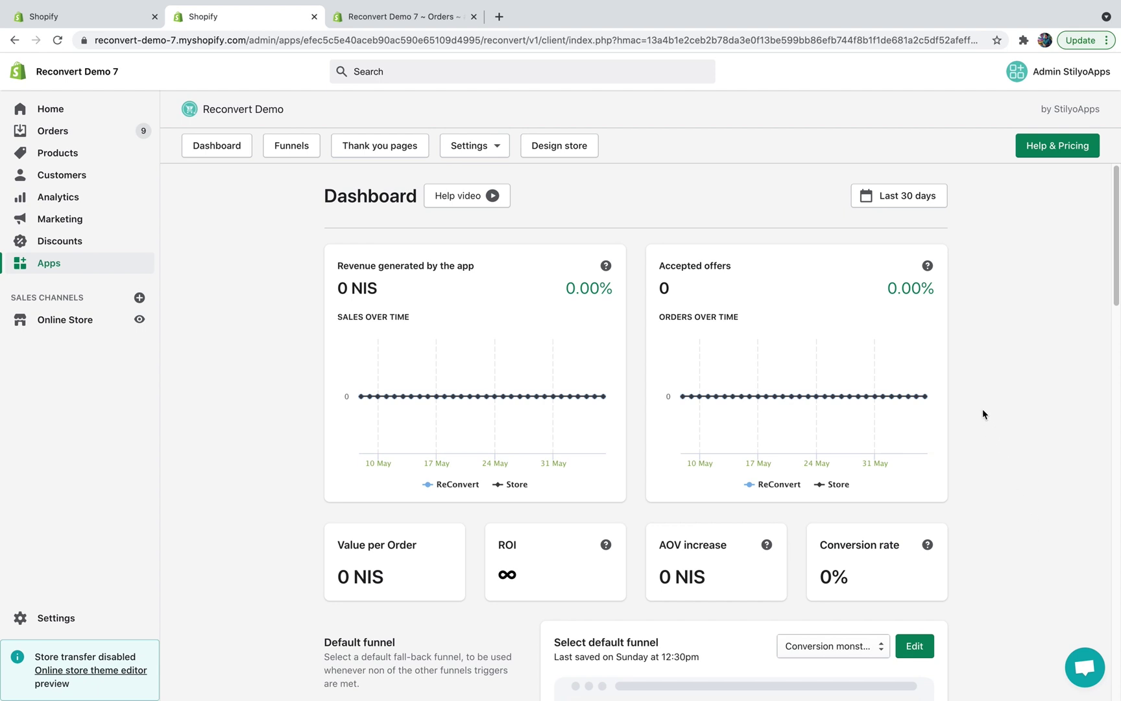
Scroll down the funnels list to the default Conversion monster 2.0 funnel
{"action": "scroll", "coordinate": [984, 414], "scroll_direction": "down", "scroll_amount": 7}
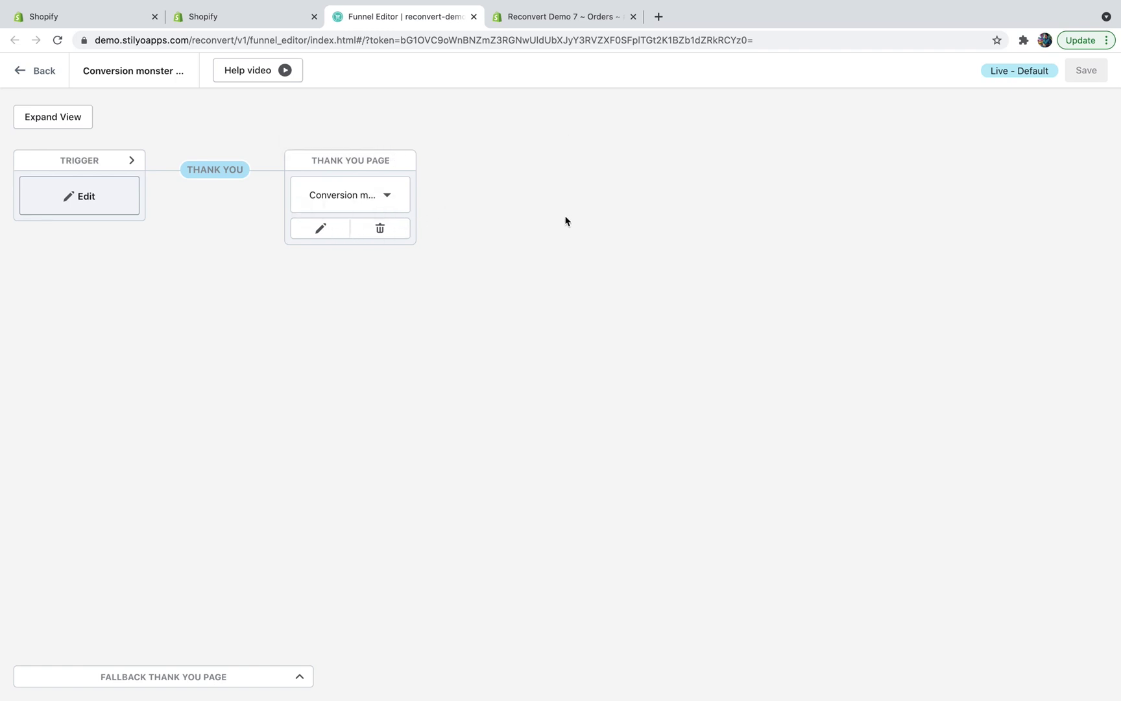
Open the funnel's Thank You Page template in the editor
{"action": "left_click", "coordinate": [321, 228]}
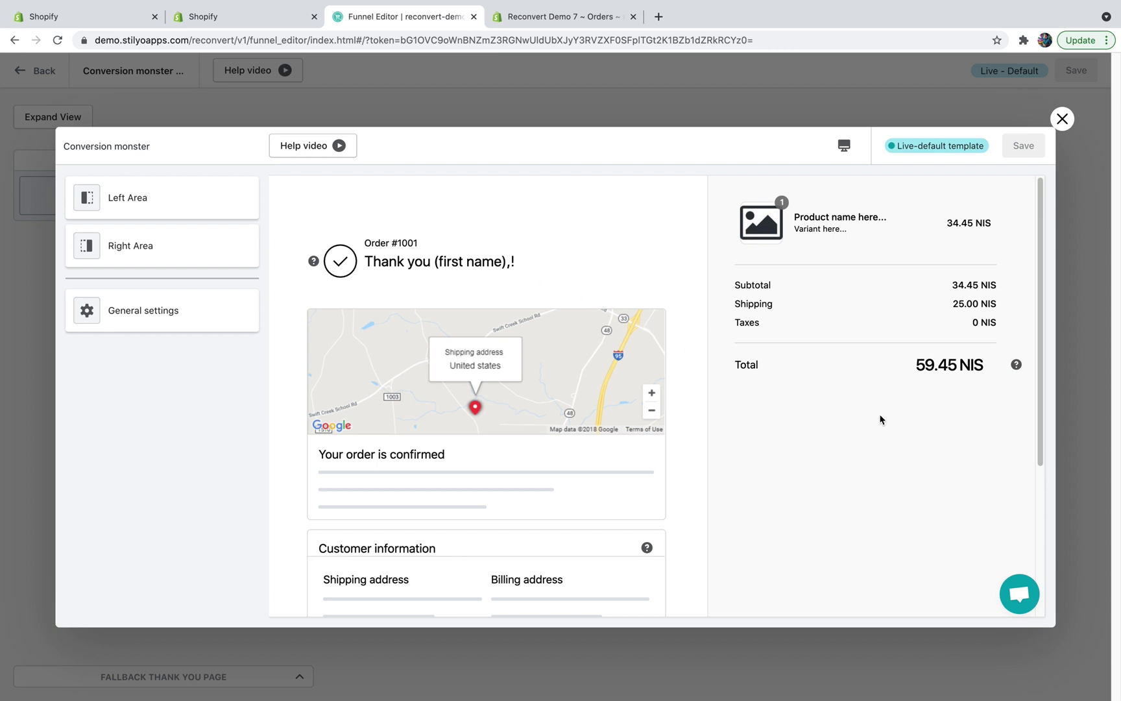
Add a Product upsell section with a one-time offer countdown to the page's right area
{"action": "left_click", "coordinate": [176, 247]}
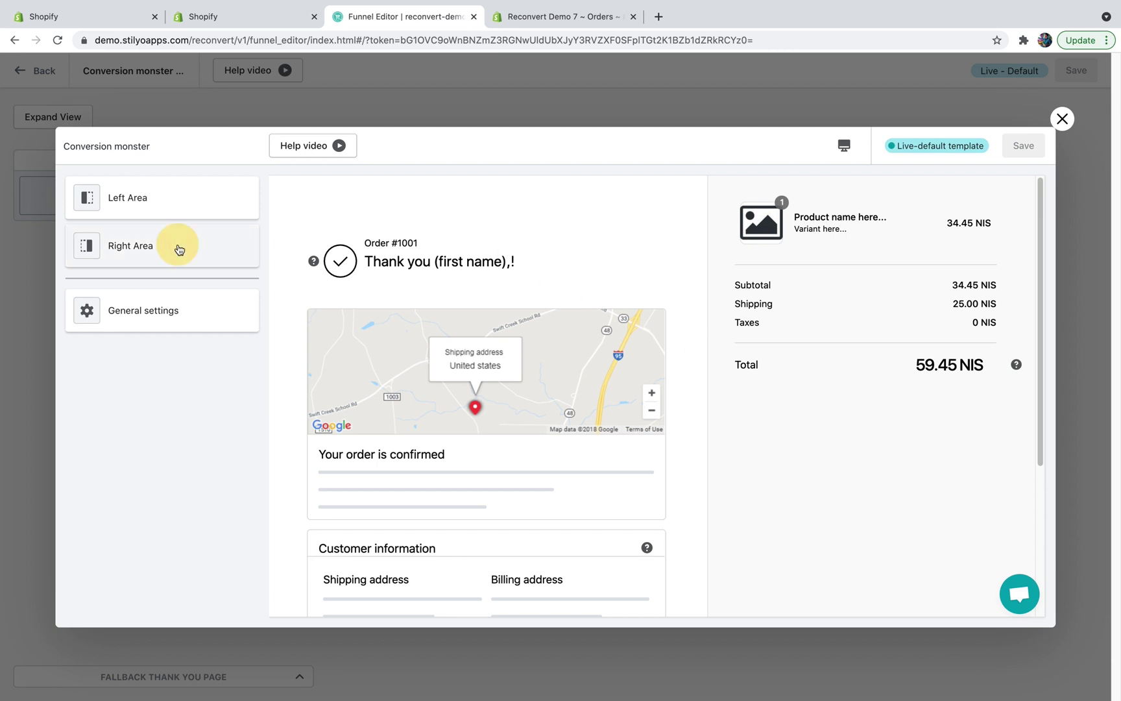
{"action": "left_click", "coordinate": [148, 254]}
{"action": "scroll", "coordinate": [137, 325], "scroll_direction": "down", "scroll_amount": 5}
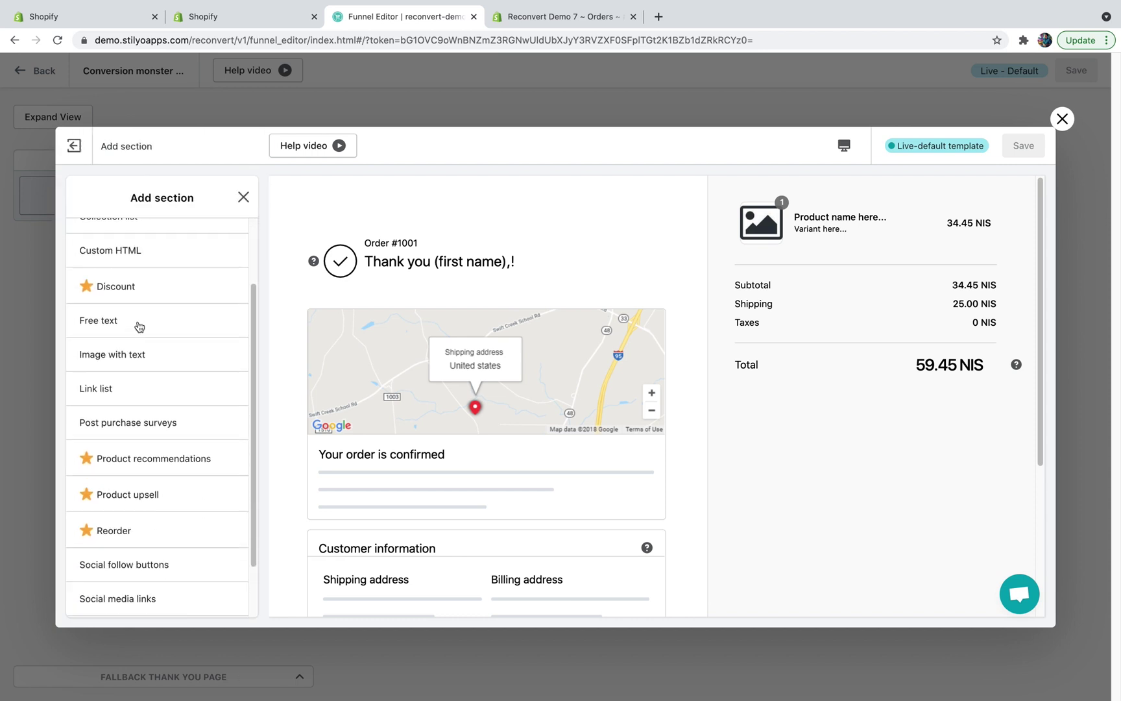
{"action": "mouse_move", "coordinate": [125, 431]}
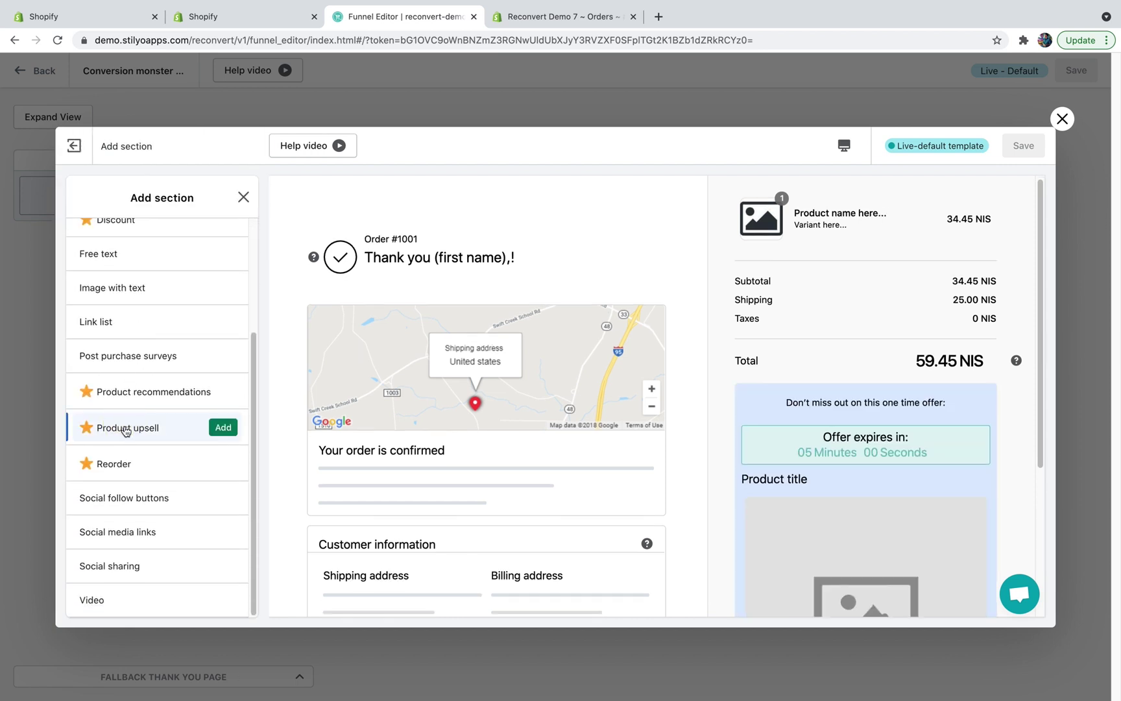
{"action": "left_click", "coordinate": [224, 428]}
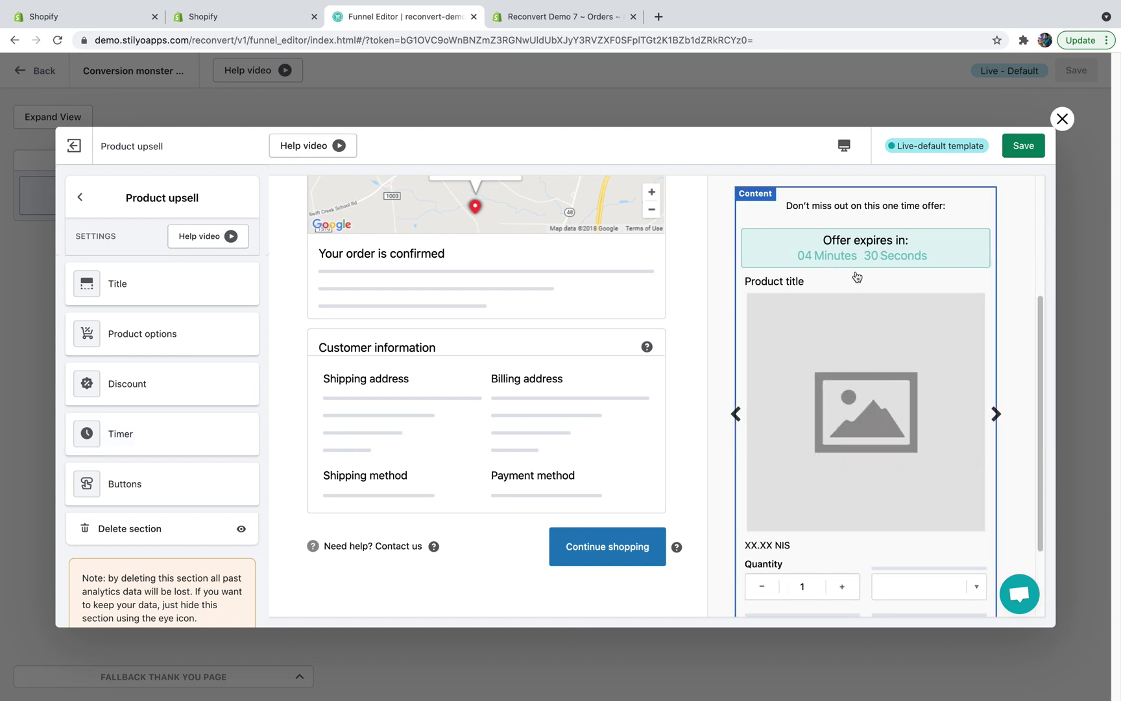
{"action": "scroll", "coordinate": [719, 250], "scroll_direction": "up", "scroll_amount": 1}
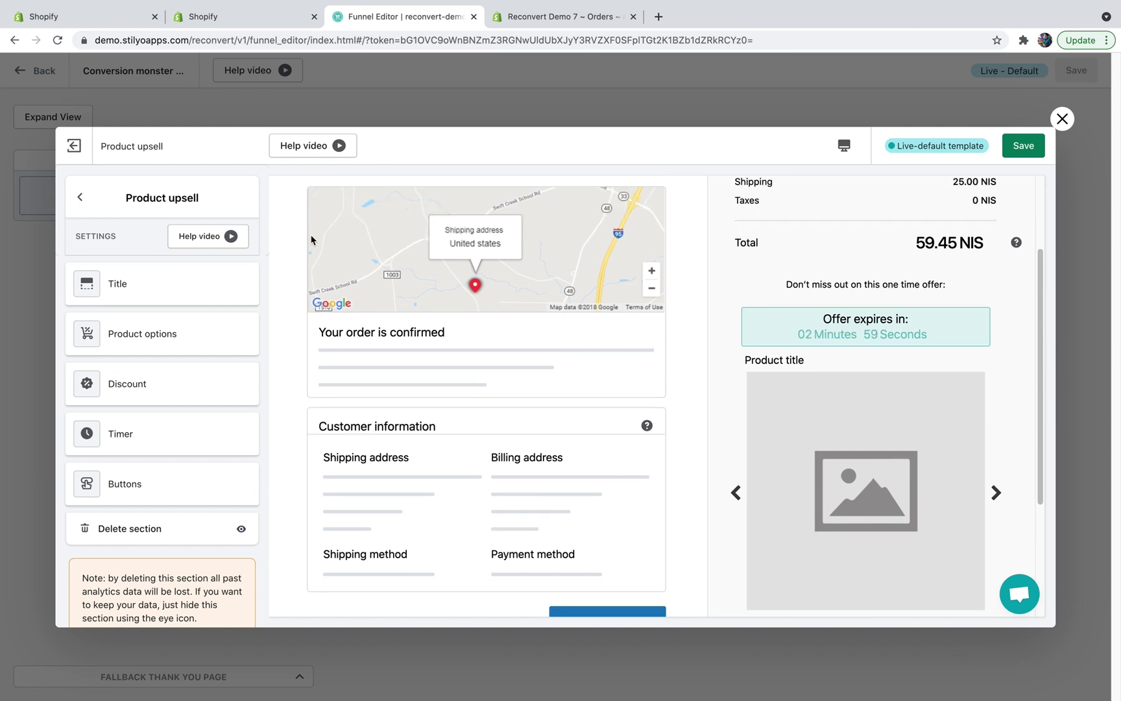
Rename the upsell offer to 'Upsell 1'
{"action": "left_click", "coordinate": [121, 287]}
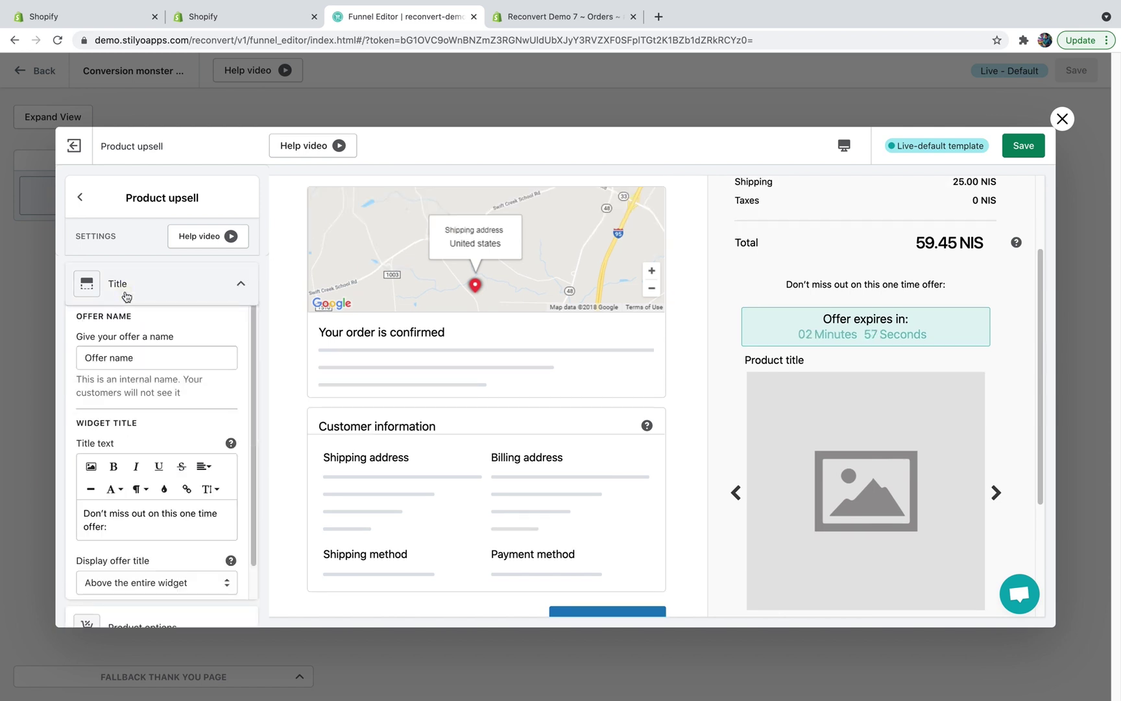
{"action": "triple_click", "coordinate": [126, 355]}
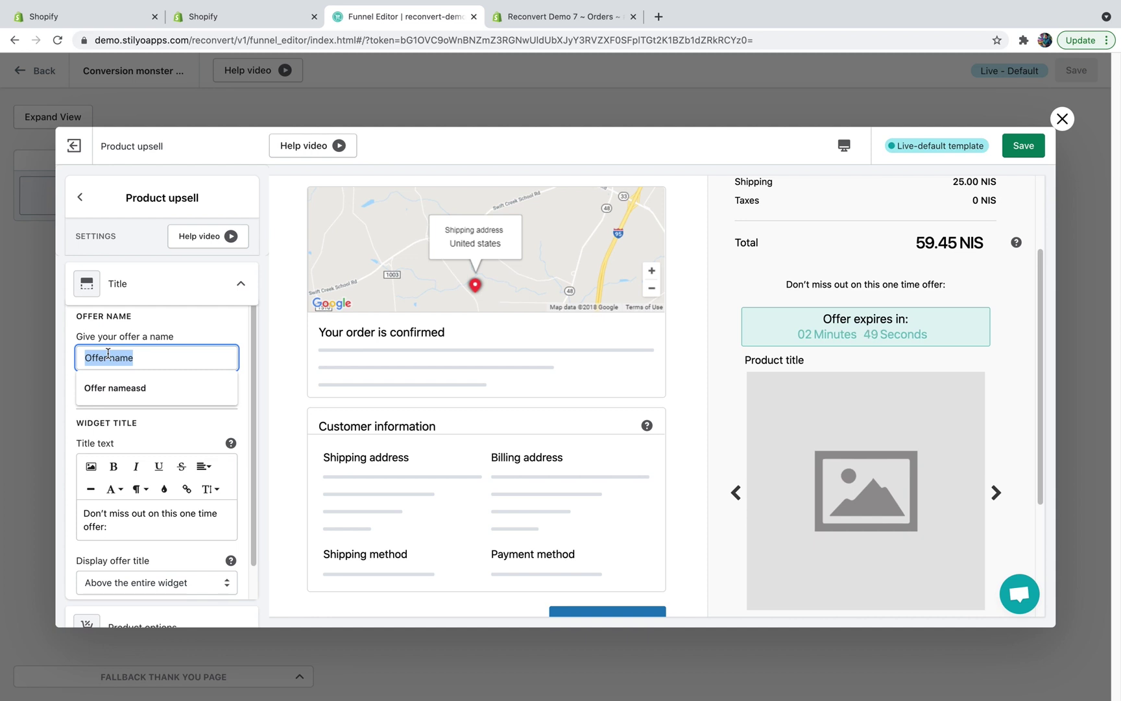
{"action": "type", "text": "Upsell 1"}
{"action": "left_click", "coordinate": [127, 391]}
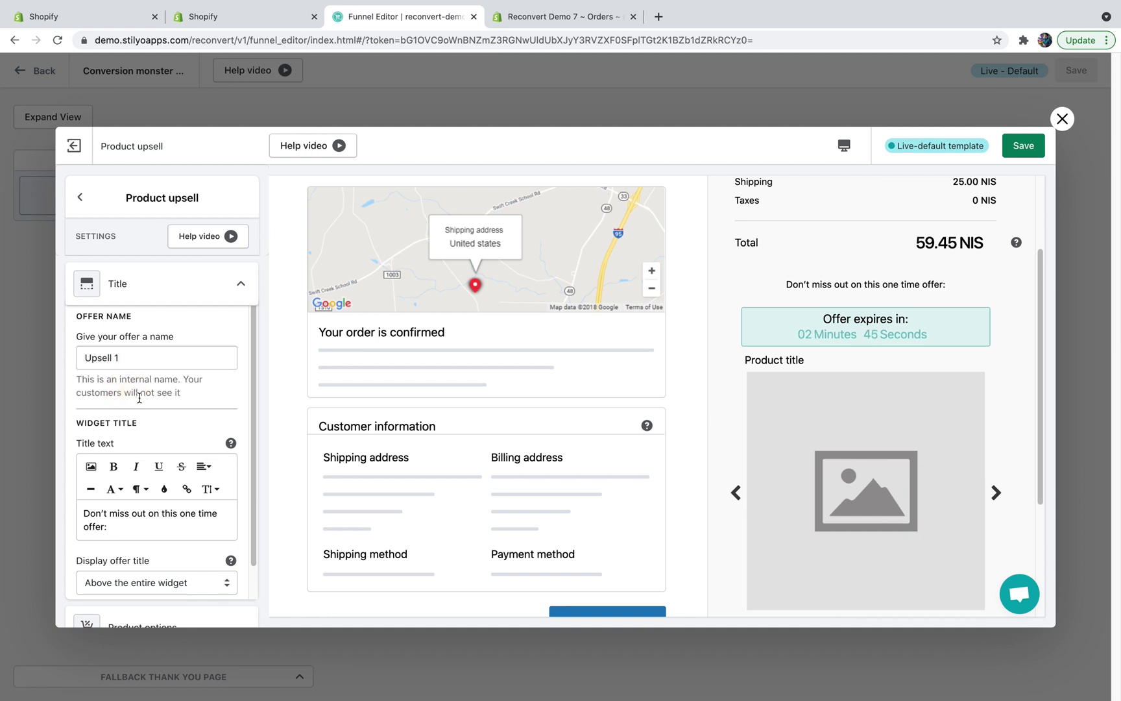
Try the offer title below the widget with a background colour, then restore it above, transparent
{"action": "scroll", "coordinate": [128, 504], "scroll_direction": "down", "scroll_amount": 1}
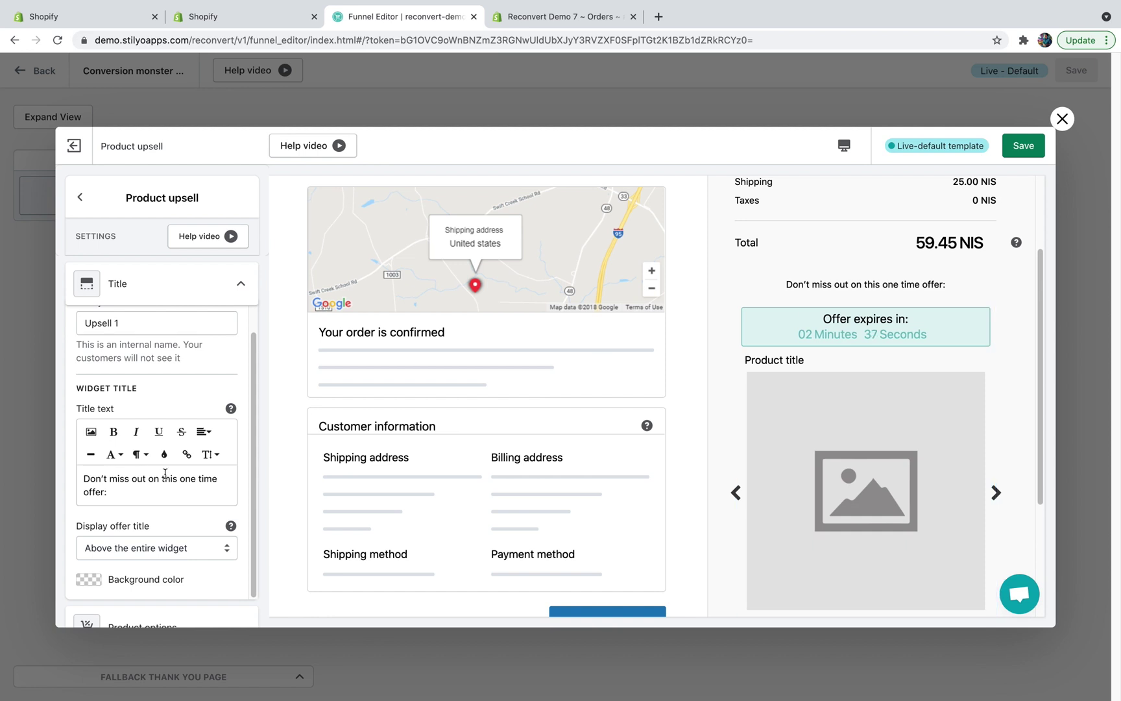
{"action": "left_click", "coordinate": [157, 548]}
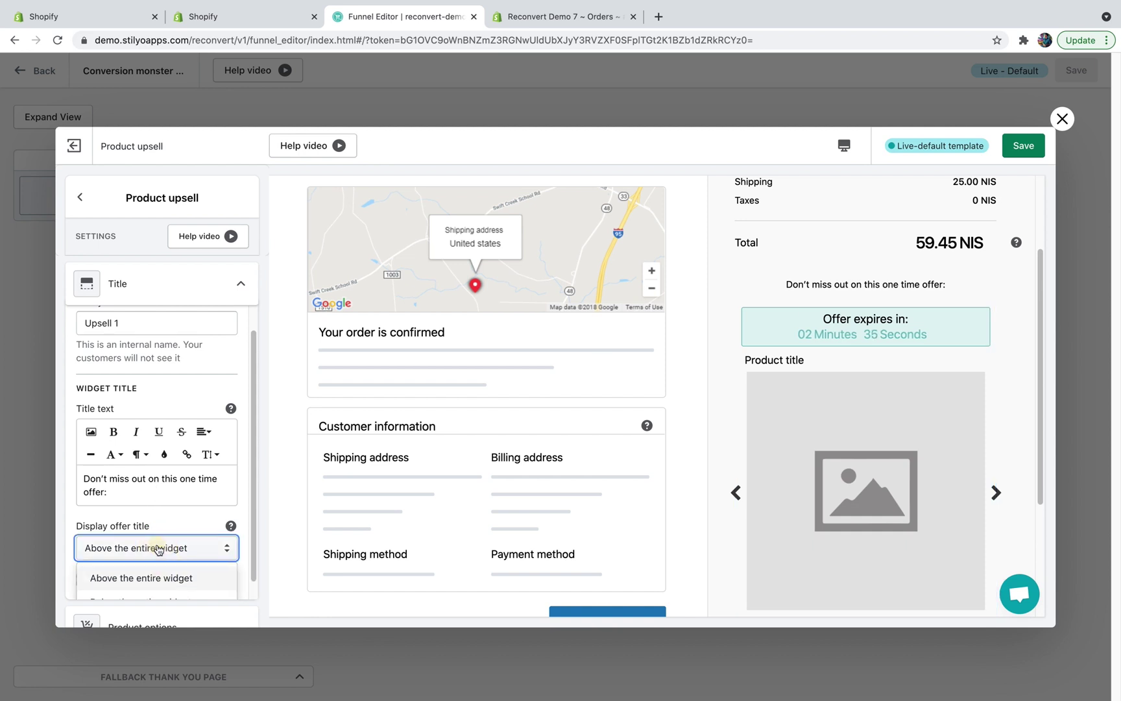
{"action": "left_click", "coordinate": [142, 597]}
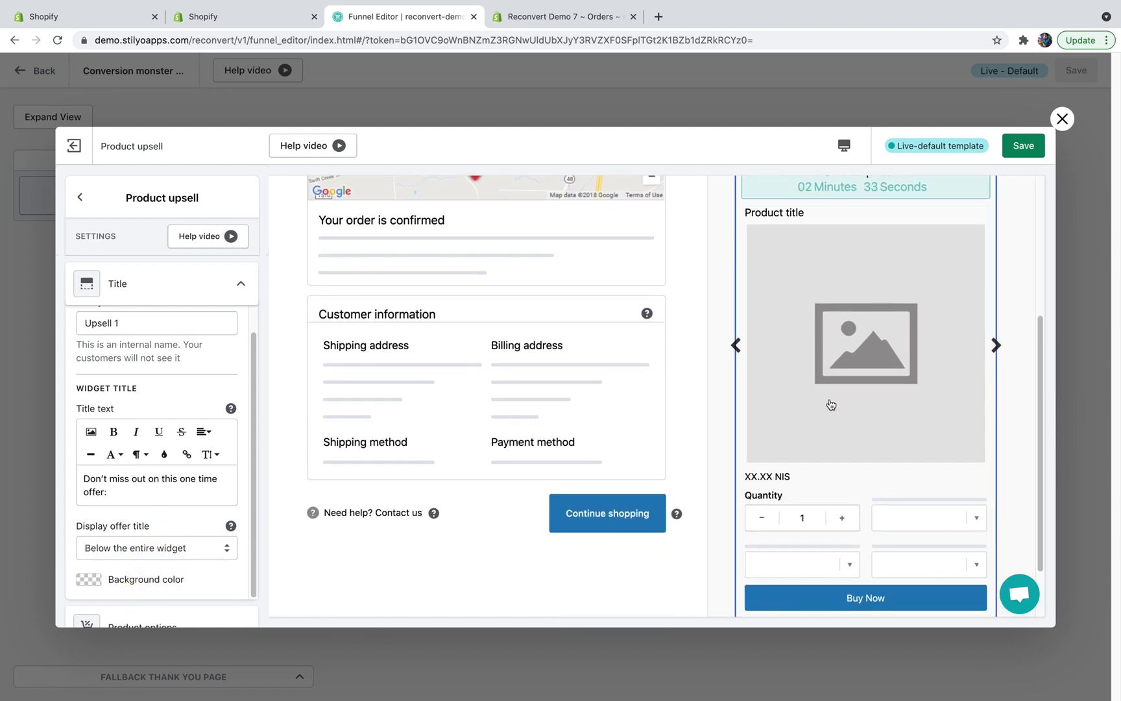
{"action": "left_click", "coordinate": [95, 582]}
{"action": "left_click_drag", "start_coordinate": [143, 540], "coordinate": [80, 536]}
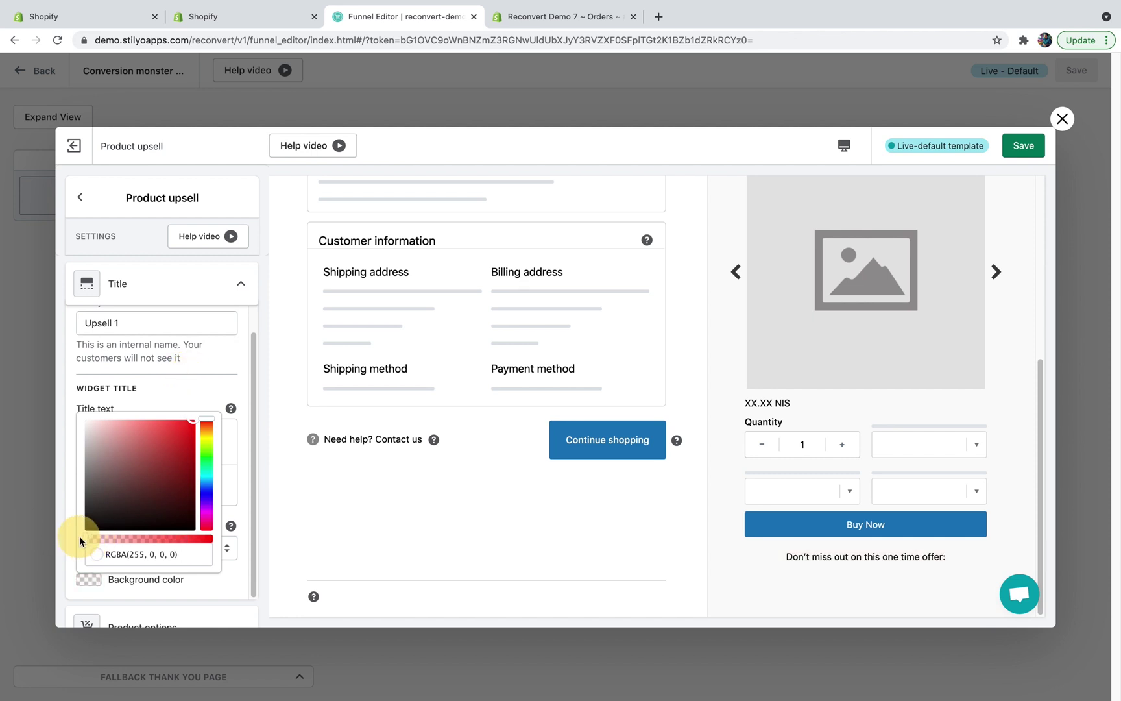
{"action": "left_click", "coordinate": [162, 375]}
{"action": "left_click", "coordinate": [137, 553]}
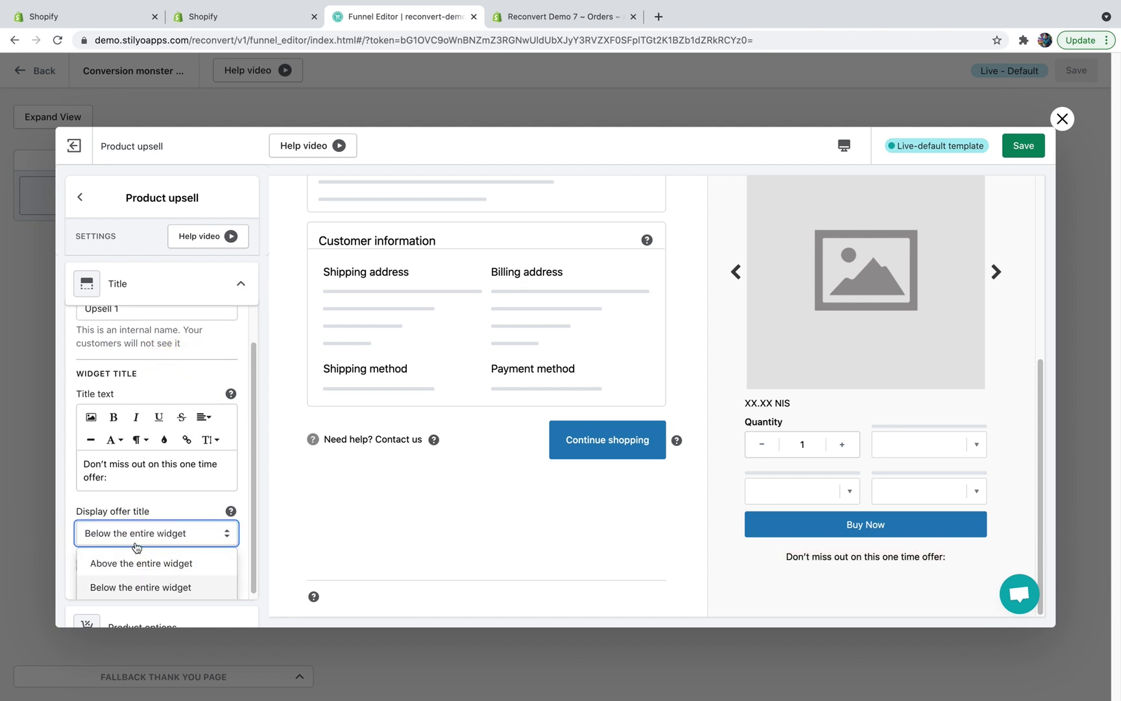
{"action": "left_click", "coordinate": [132, 563]}
{"action": "left_click", "coordinate": [131, 294]}
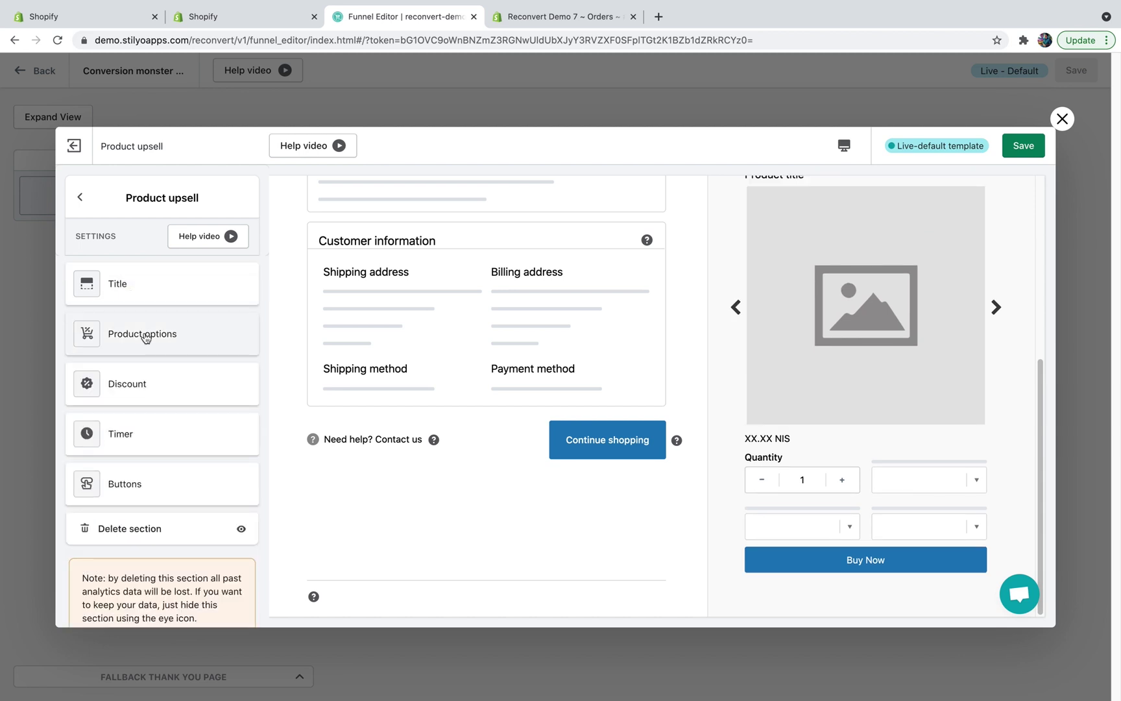
Show the Select product choices in Product options, currently Most expensive product purchased
{"action": "left_click", "coordinate": [148, 338]}
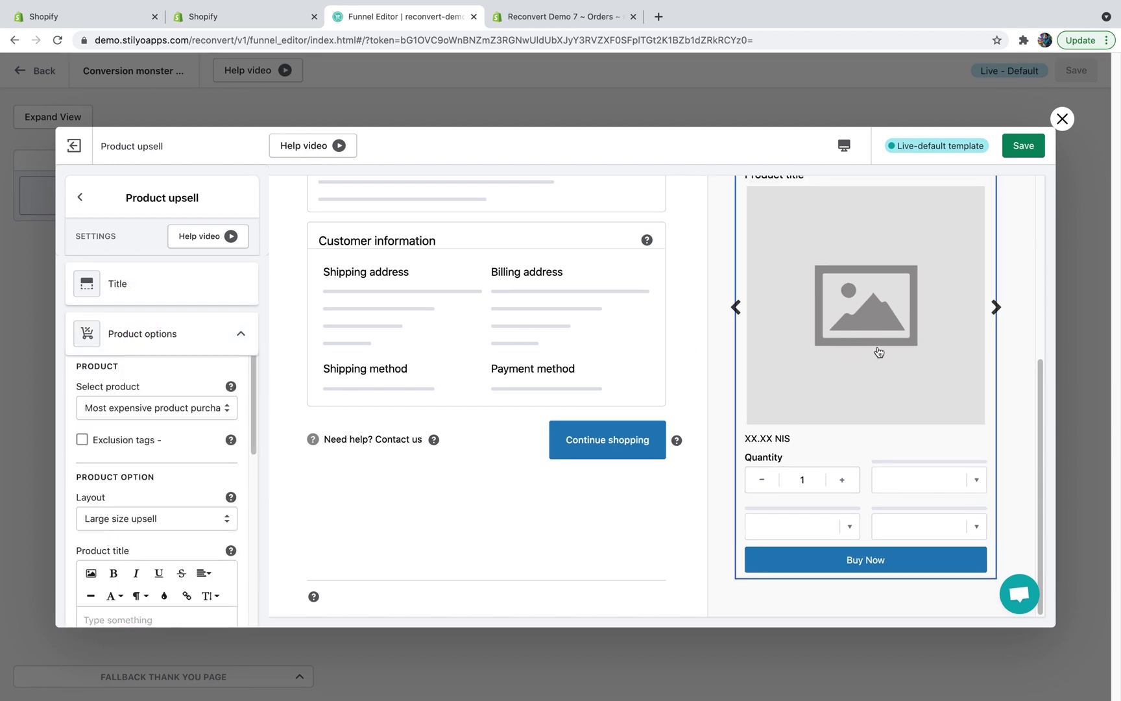
{"action": "scroll", "coordinate": [878, 352], "scroll_direction": "up", "scroll_amount": 3}
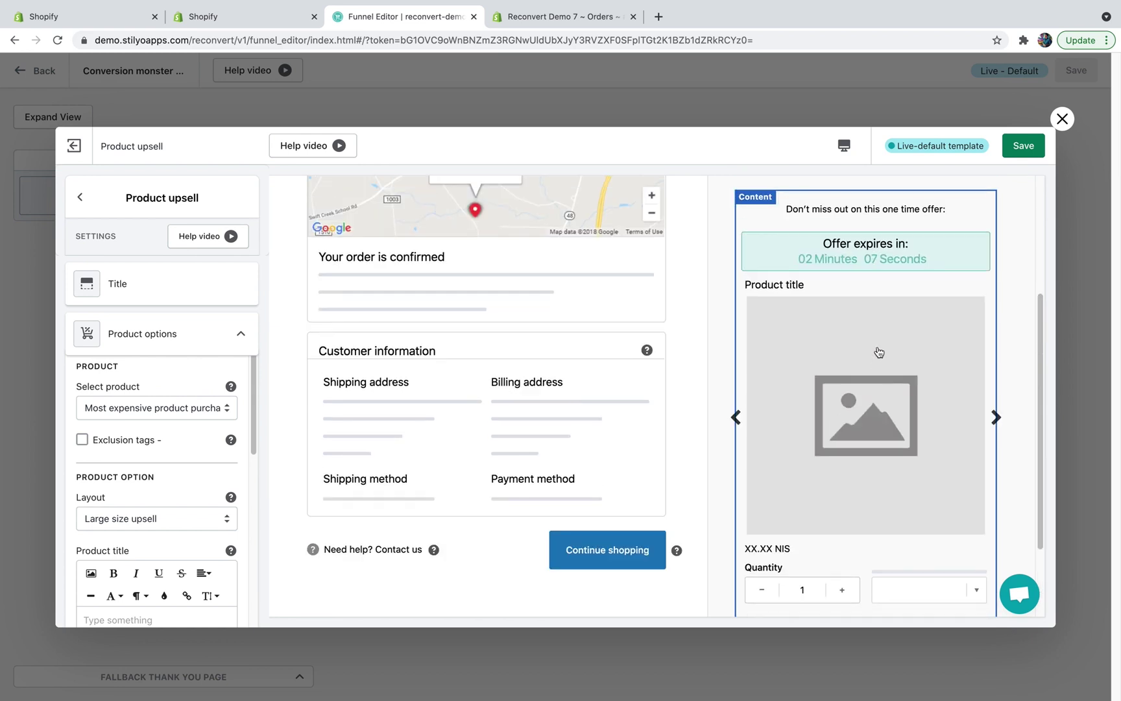
{"action": "left_click", "coordinate": [160, 409]}
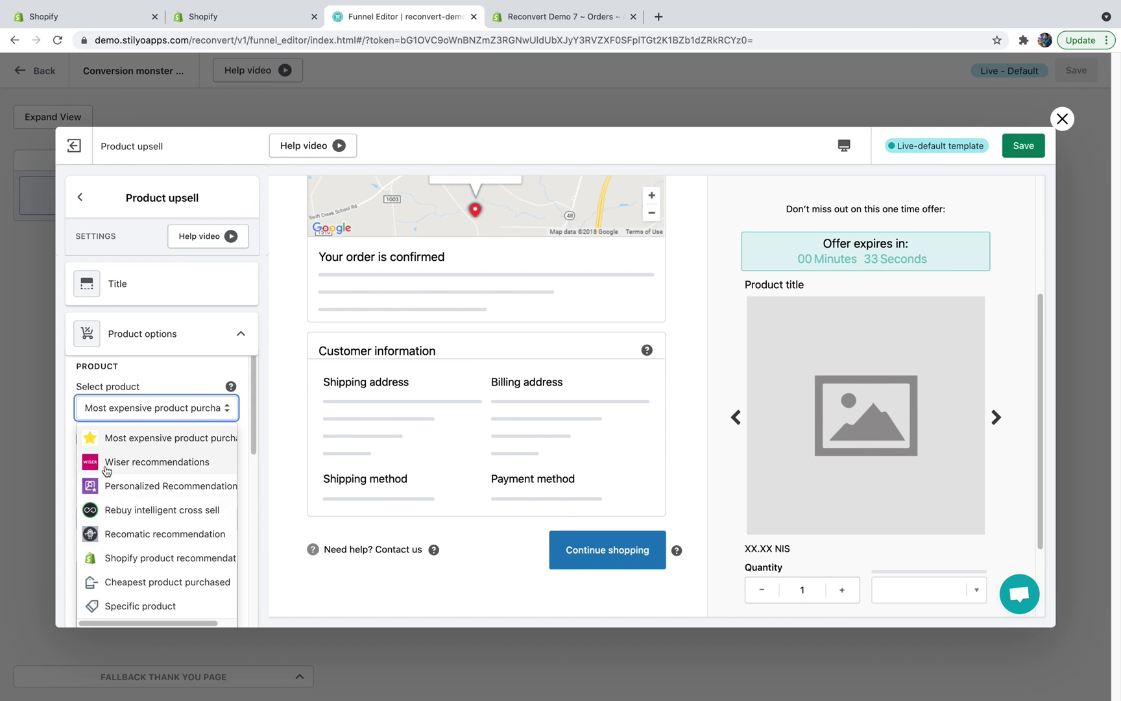
{"action": "scroll", "coordinate": [109, 506], "scroll_direction": "down", "scroll_amount": 1}
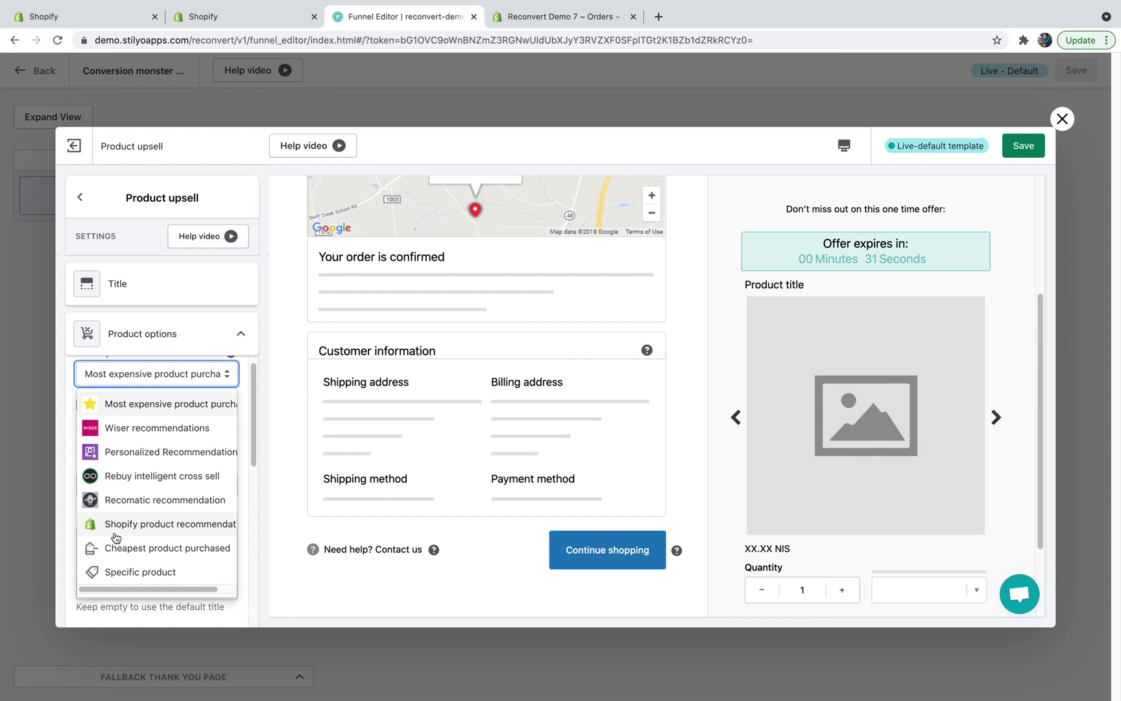
Switch the upsell to a specific product, picking the 2019 Portable Electric Mini Iron
{"action": "left_click", "coordinate": [120, 571]}
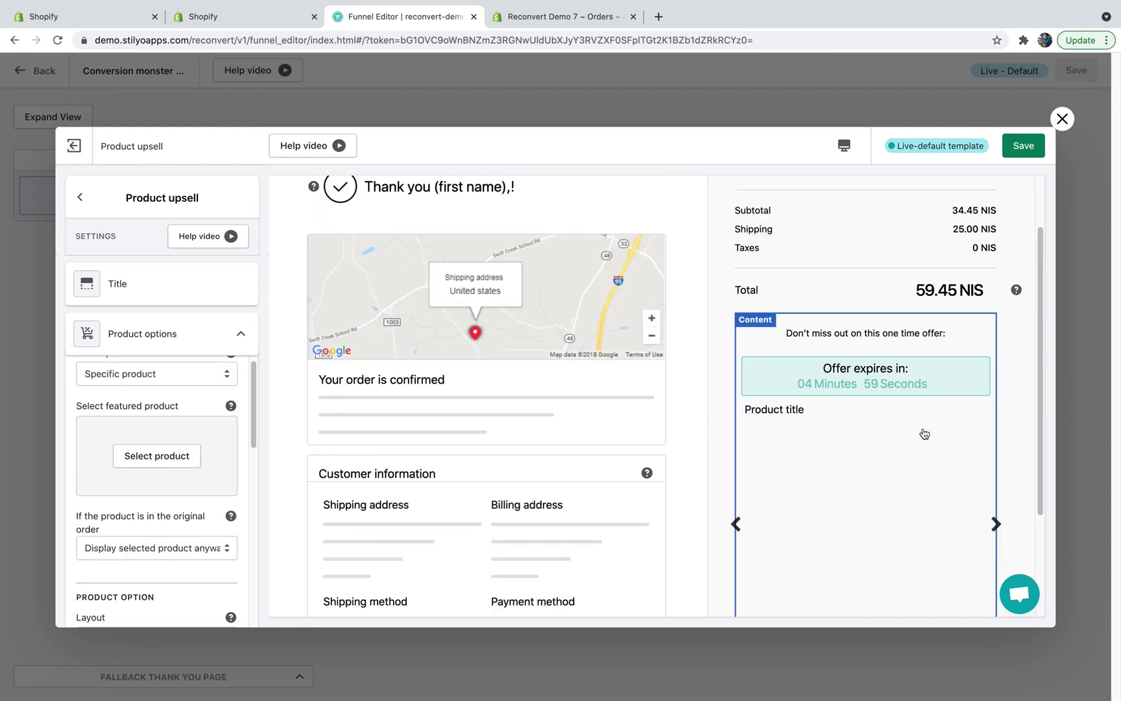
{"action": "scroll", "coordinate": [925, 406], "scroll_direction": "down", "scroll_amount": 1}
{"action": "scroll", "coordinate": [924, 405], "scroll_direction": "down", "scroll_amount": 2}
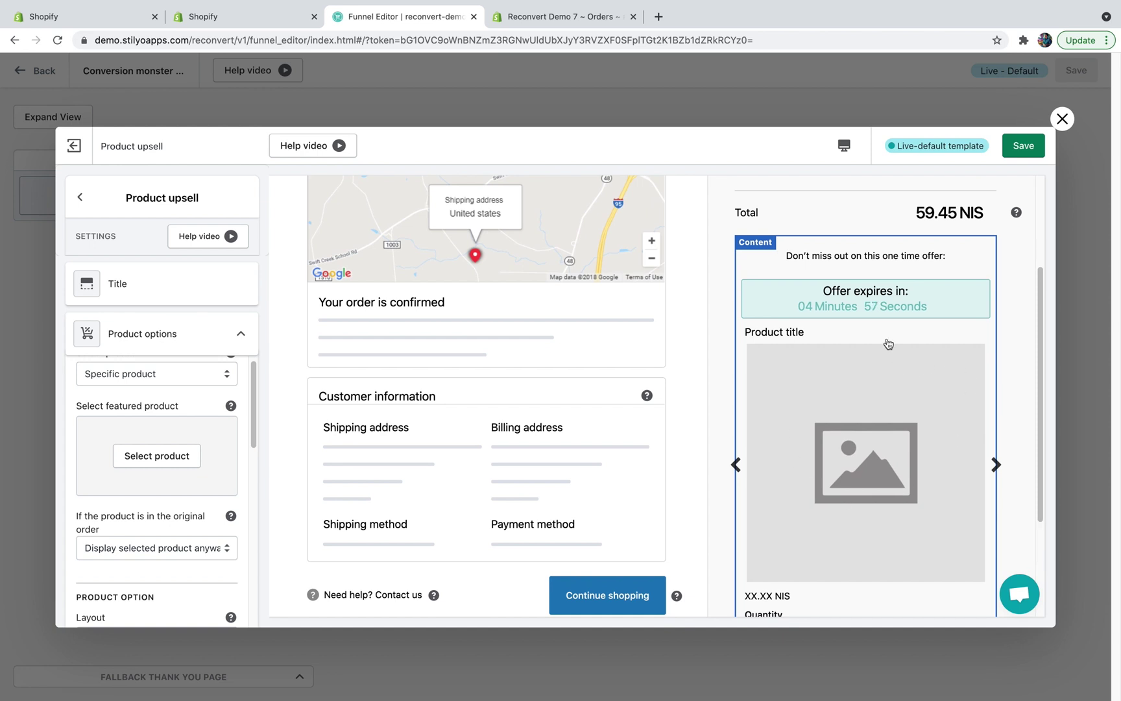
{"action": "scroll", "coordinate": [885, 345], "scroll_direction": "down", "scroll_amount": 2}
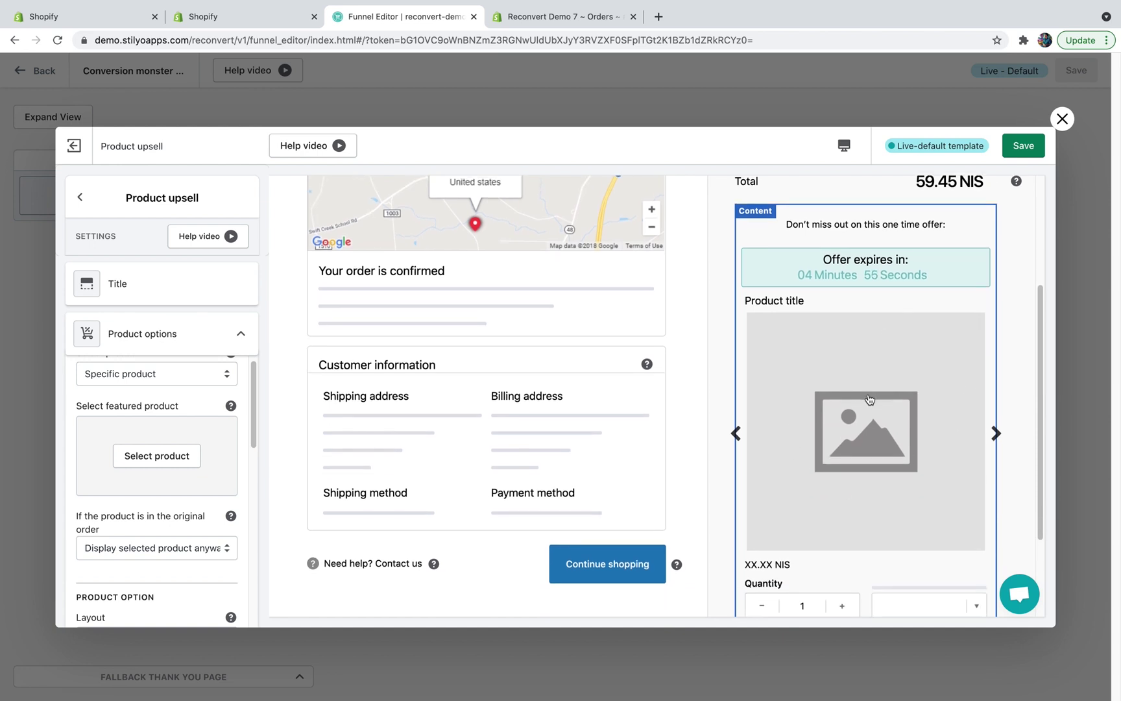
{"action": "scroll", "coordinate": [868, 398], "scroll_direction": "up", "scroll_amount": 2}
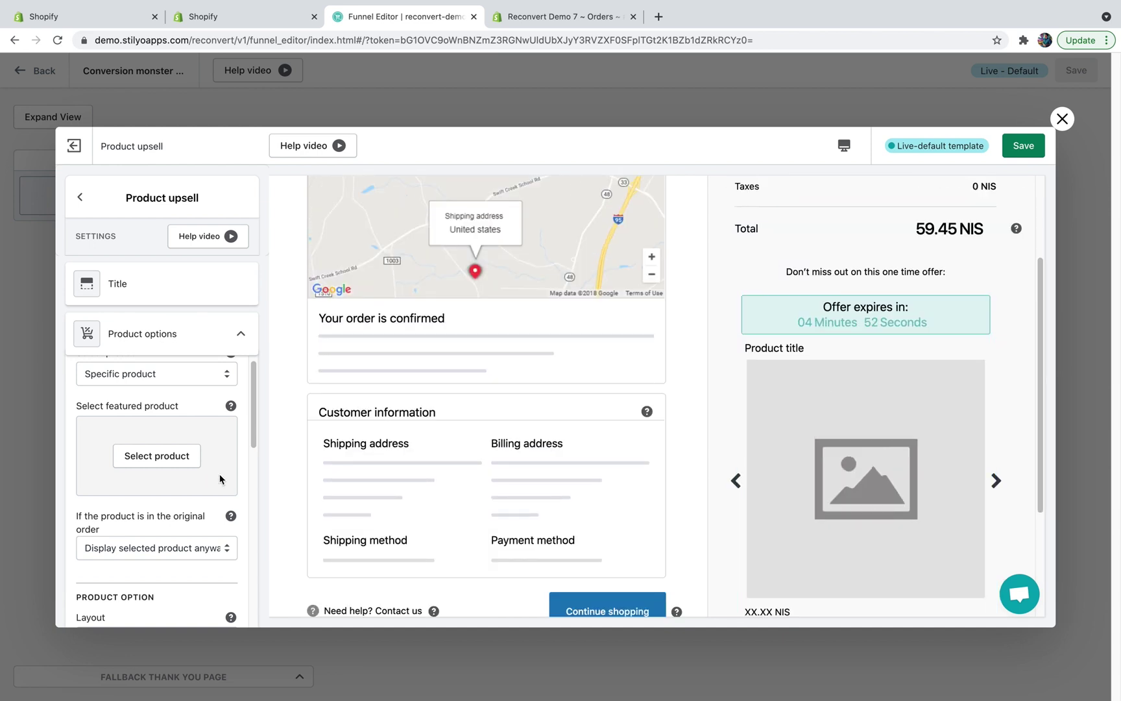
{"action": "left_click", "coordinate": [185, 455]}
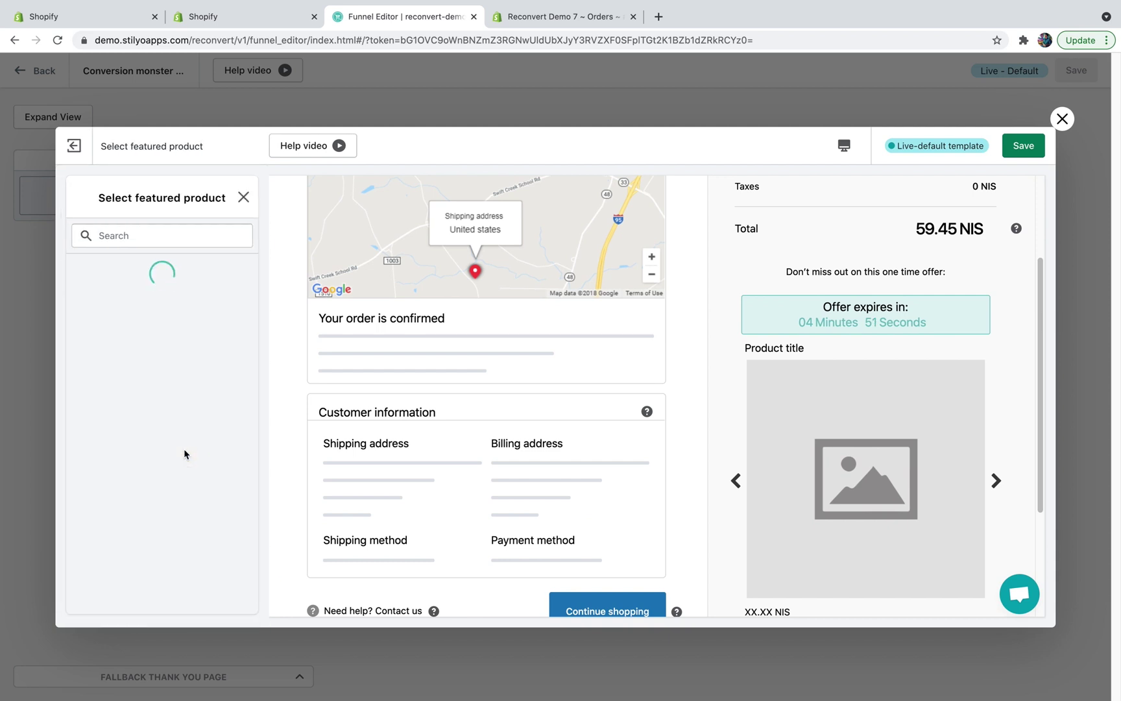
{"action": "left_click", "coordinate": [138, 394]}
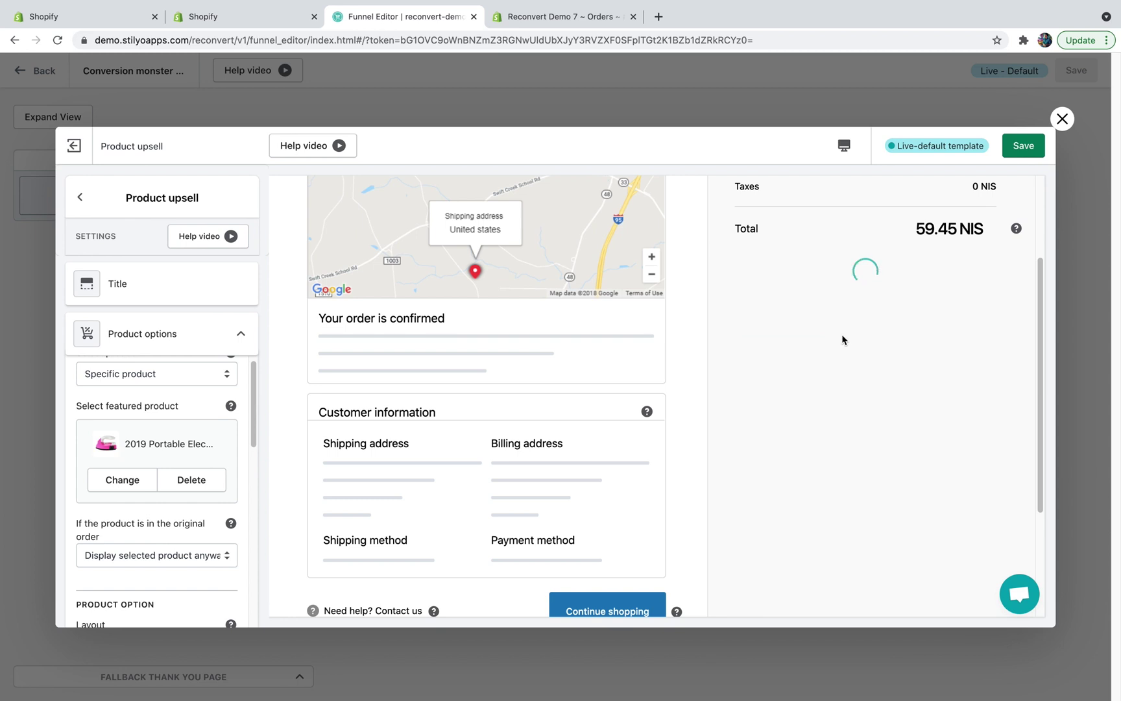
Try the 47L fishing backpack in Red, quantity 2, then revert to Most expensive product purchased
{"action": "scroll", "coordinate": [801, 295], "scroll_direction": "down", "scroll_amount": 2}
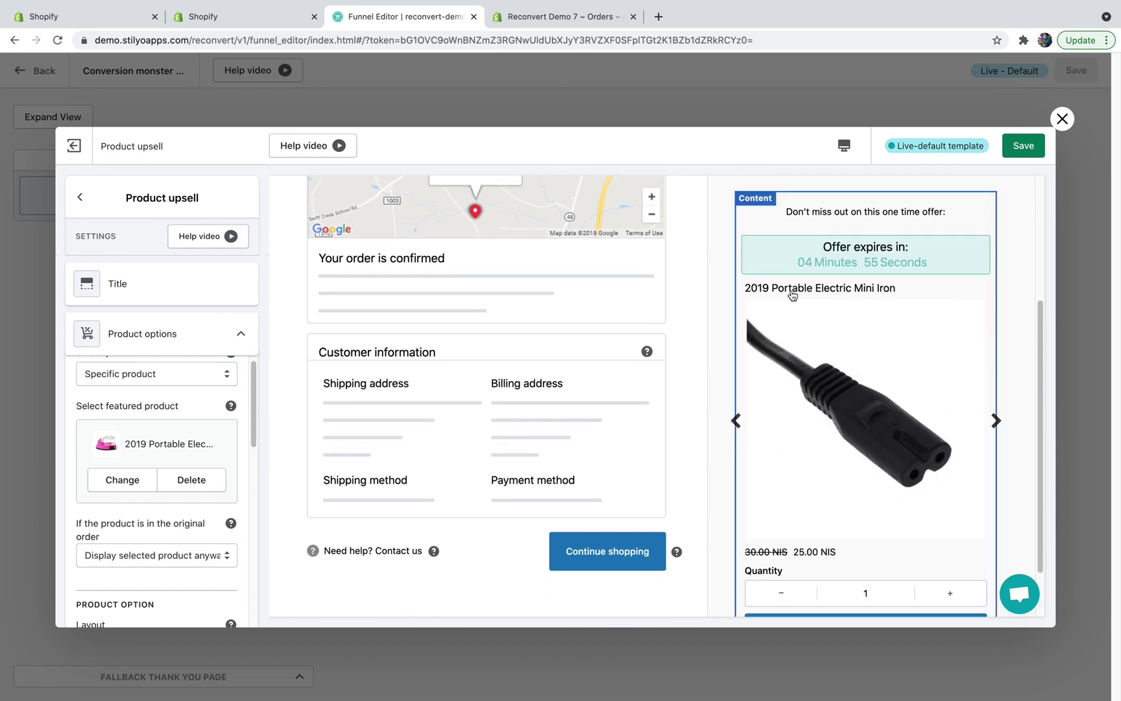
{"action": "scroll", "coordinate": [793, 295], "scroll_direction": "down", "scroll_amount": 3}
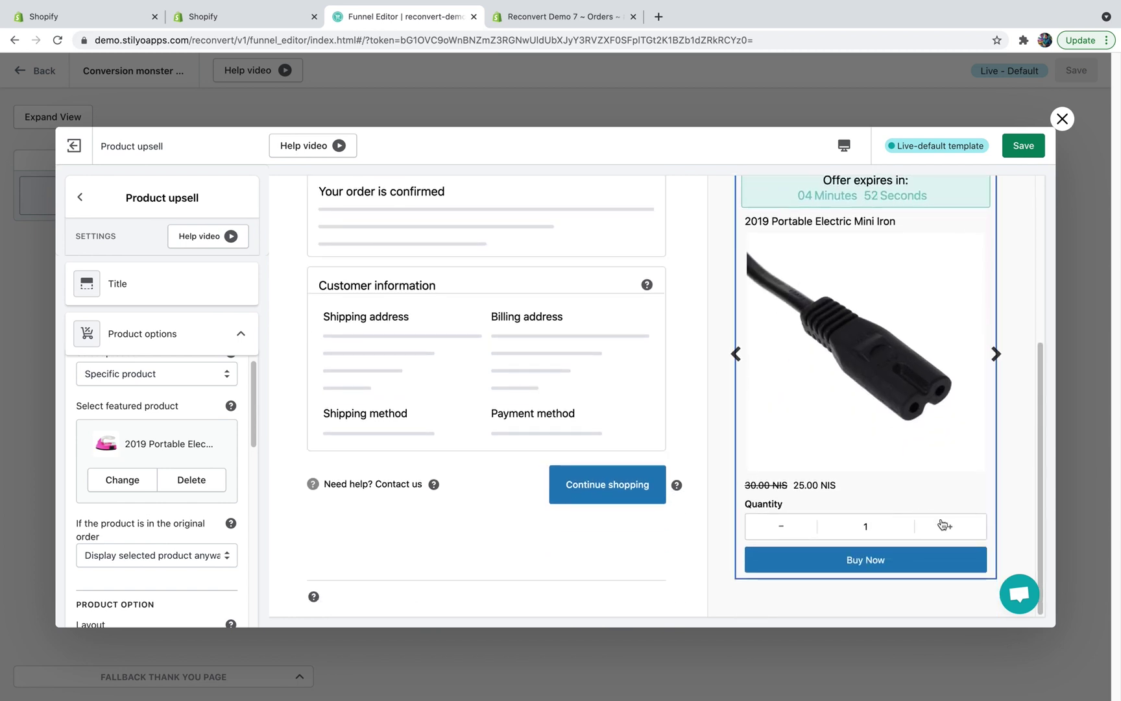
{"action": "left_click", "coordinate": [122, 481]}
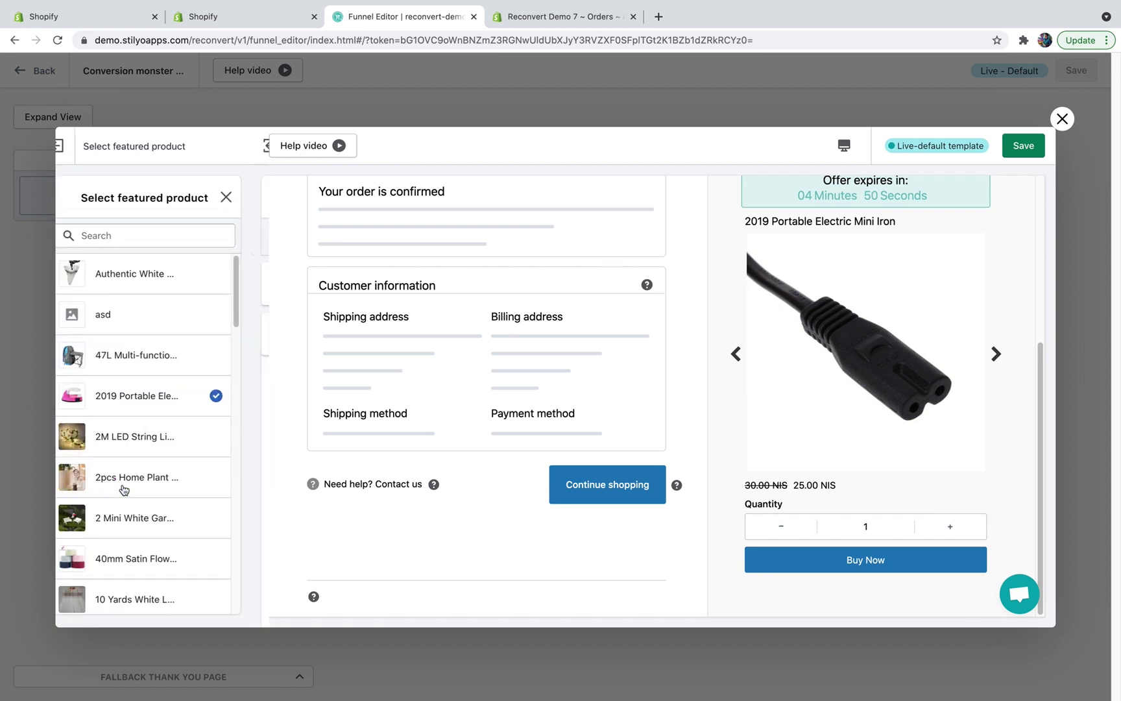
{"action": "left_click", "coordinate": [153, 356]}
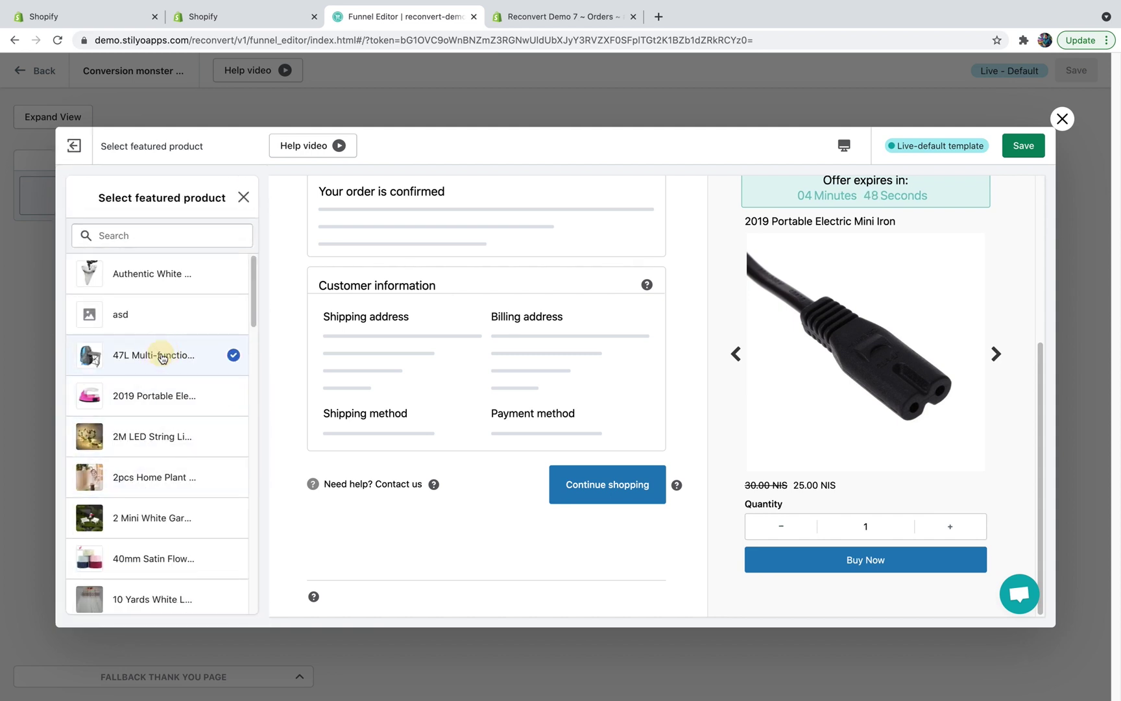
{"action": "scroll", "coordinate": [877, 389], "scroll_direction": "down", "scroll_amount": 1}
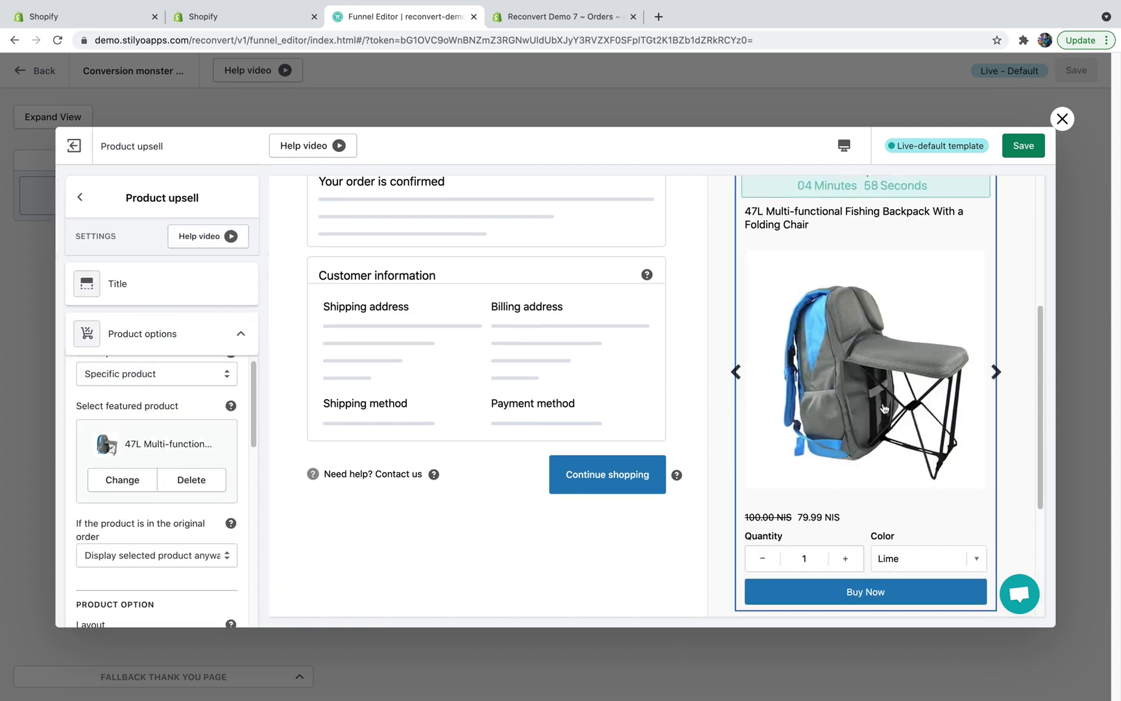
{"action": "left_click", "coordinate": [931, 536]}
{"action": "left_click", "coordinate": [911, 519]}
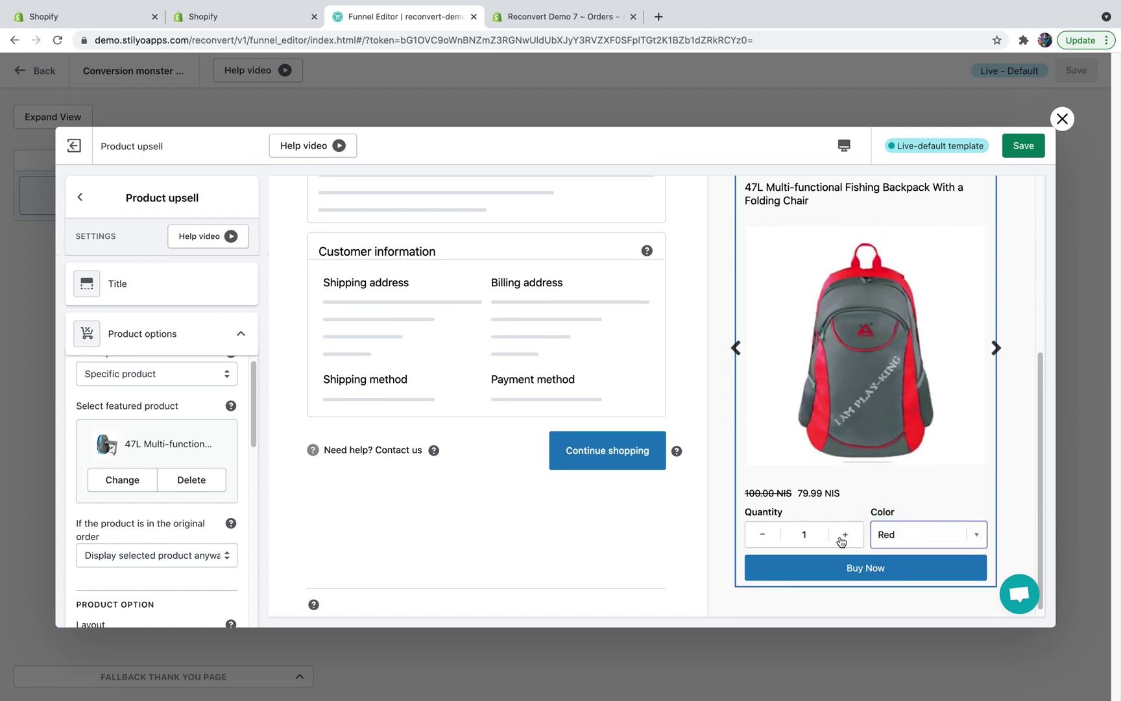
{"action": "left_click", "coordinate": [840, 536]}
{"action": "left_click", "coordinate": [127, 378]}
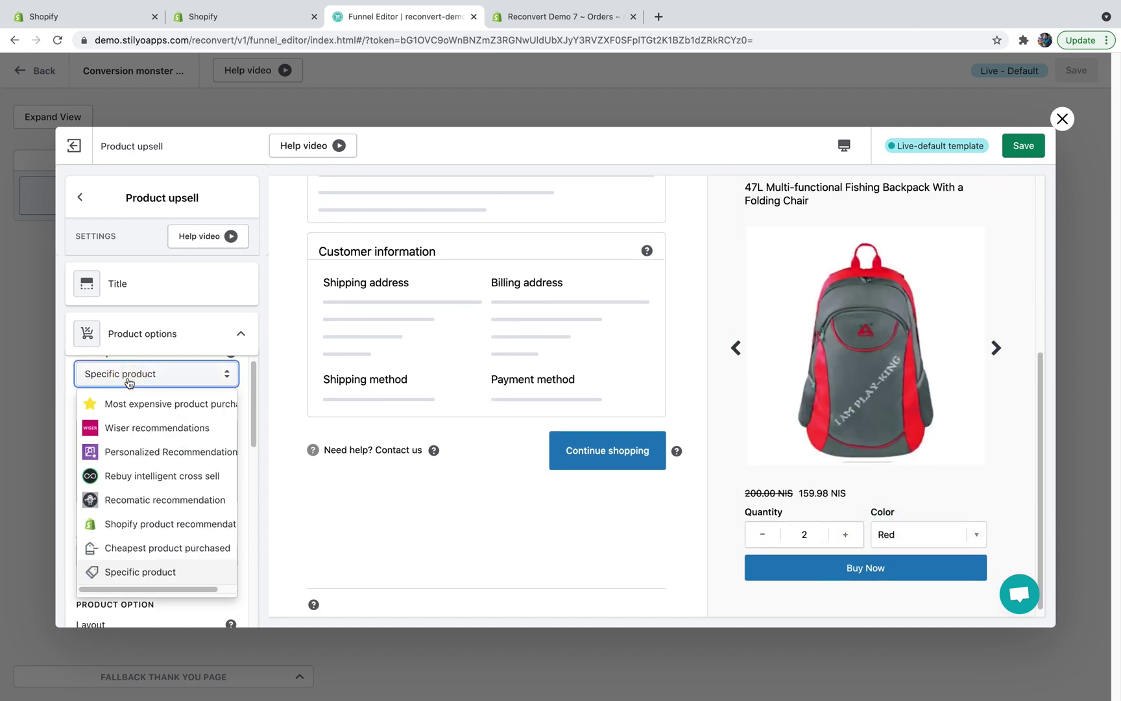
{"action": "left_click", "coordinate": [133, 407]}
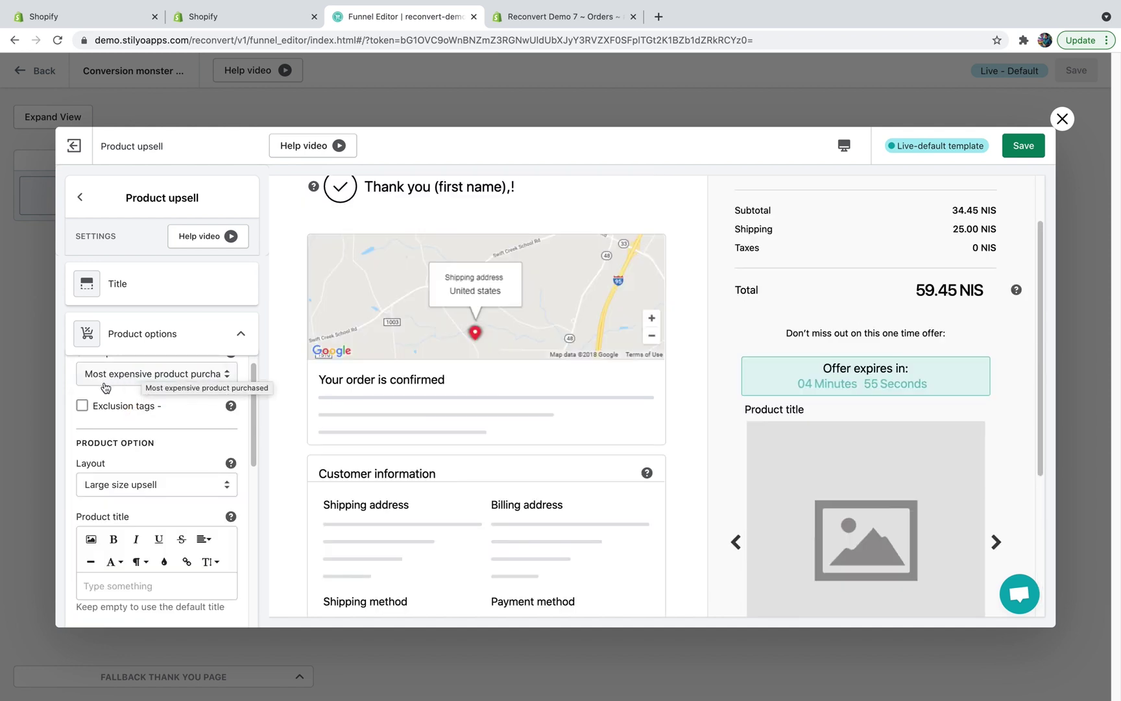
Enable exclusion tags and add the tag no-upsell
{"action": "left_click", "coordinate": [81, 407]}
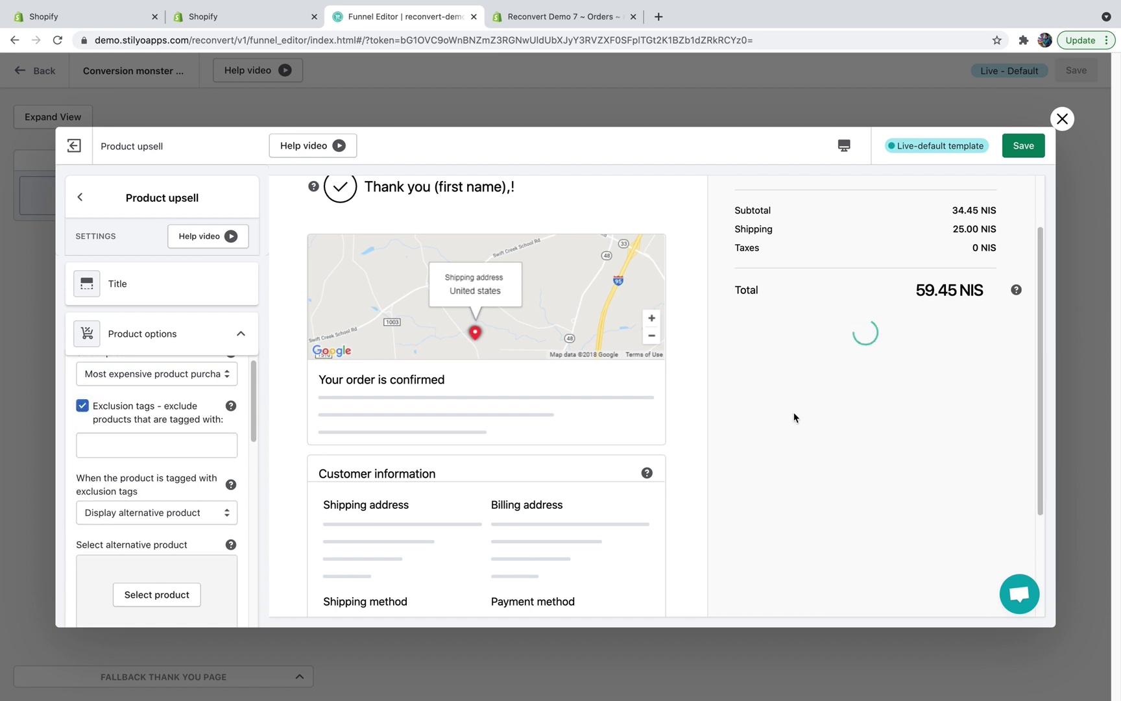
{"action": "scroll", "coordinate": [864, 409], "scroll_direction": "down", "scroll_amount": 1}
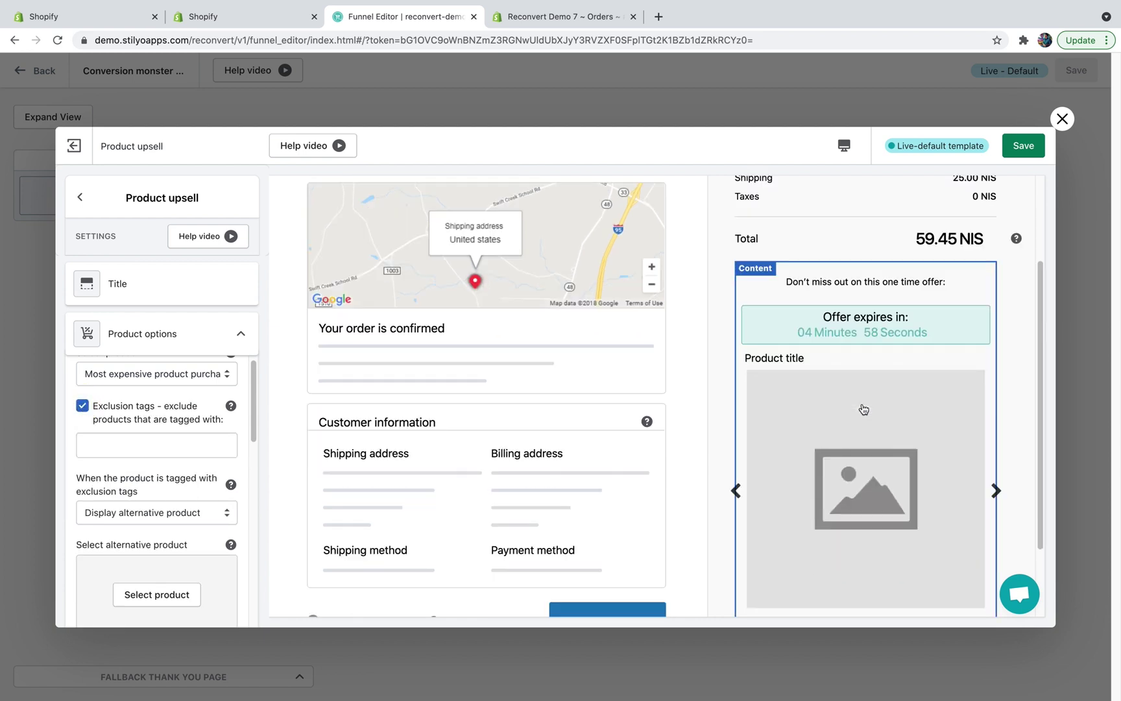
{"action": "left_click", "coordinate": [170, 447]}
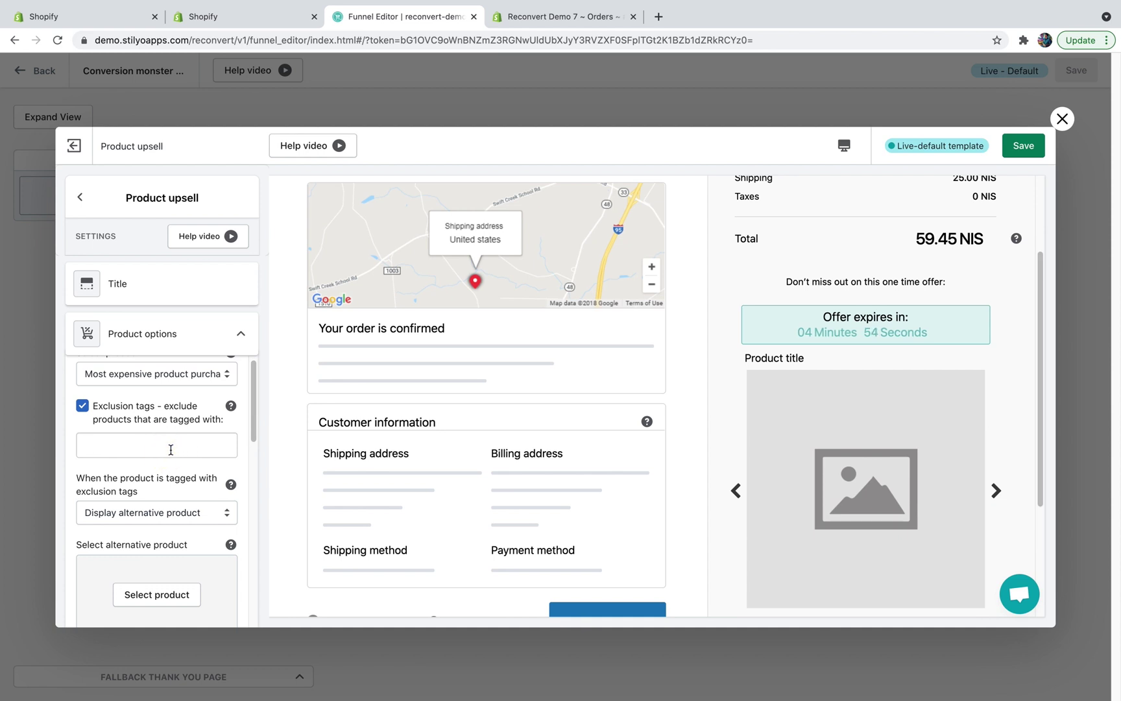
{"action": "type", "text": "no-u"}
{"action": "type", "text": "psell"}
{"action": "key", "text": "Return"}
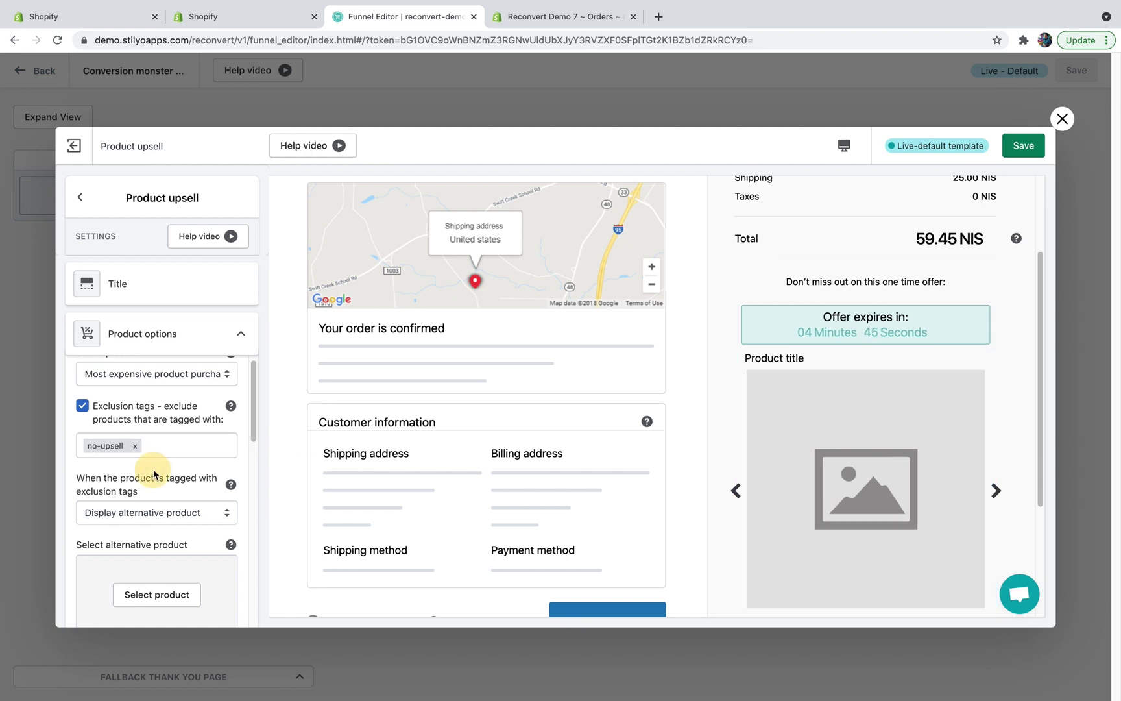
Choose the 2019 Portable Electric Mini Iron as the alternative product, keeping Display alternative product
{"action": "scroll", "coordinate": [112, 425], "scroll_direction": "down", "scroll_amount": 2}
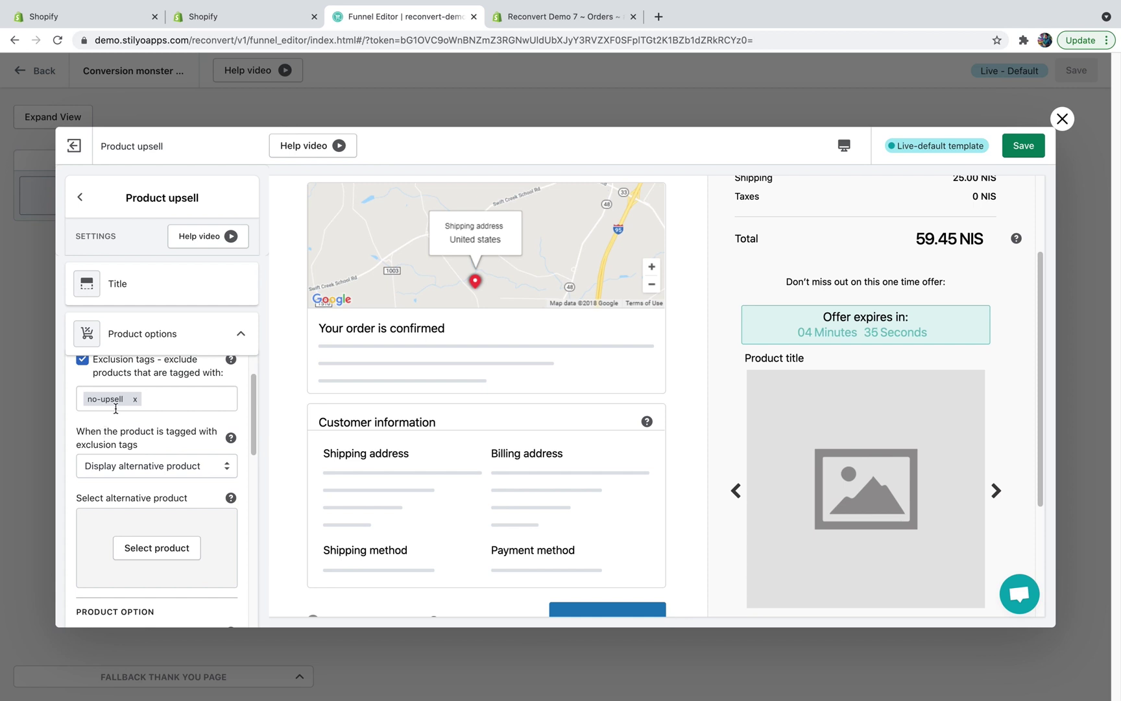
{"action": "scroll", "coordinate": [98, 420], "scroll_direction": "down", "scroll_amount": 1}
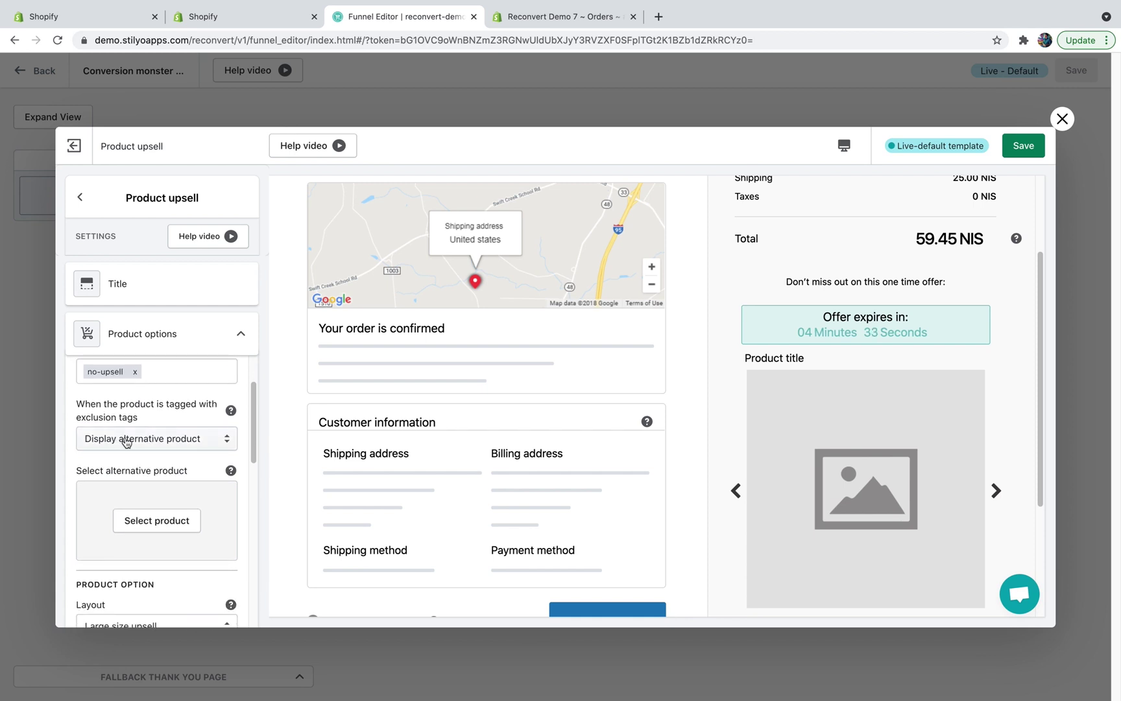
{"action": "left_click", "coordinate": [159, 523]}
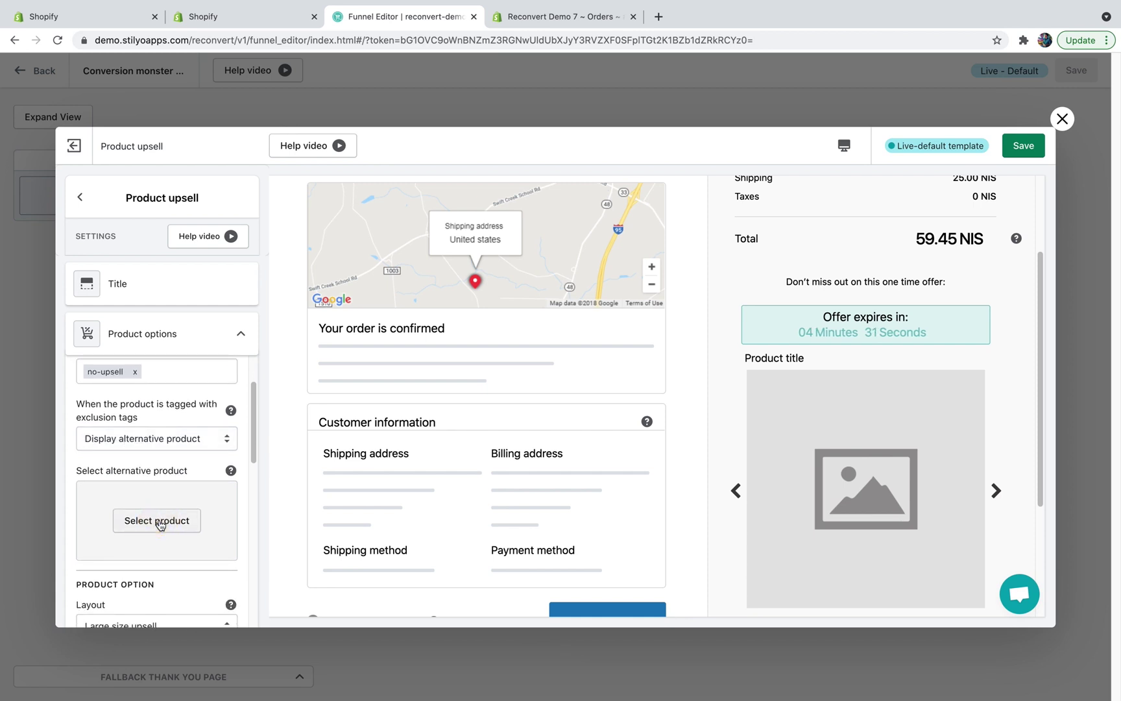
{"action": "left_click", "coordinate": [198, 398]}
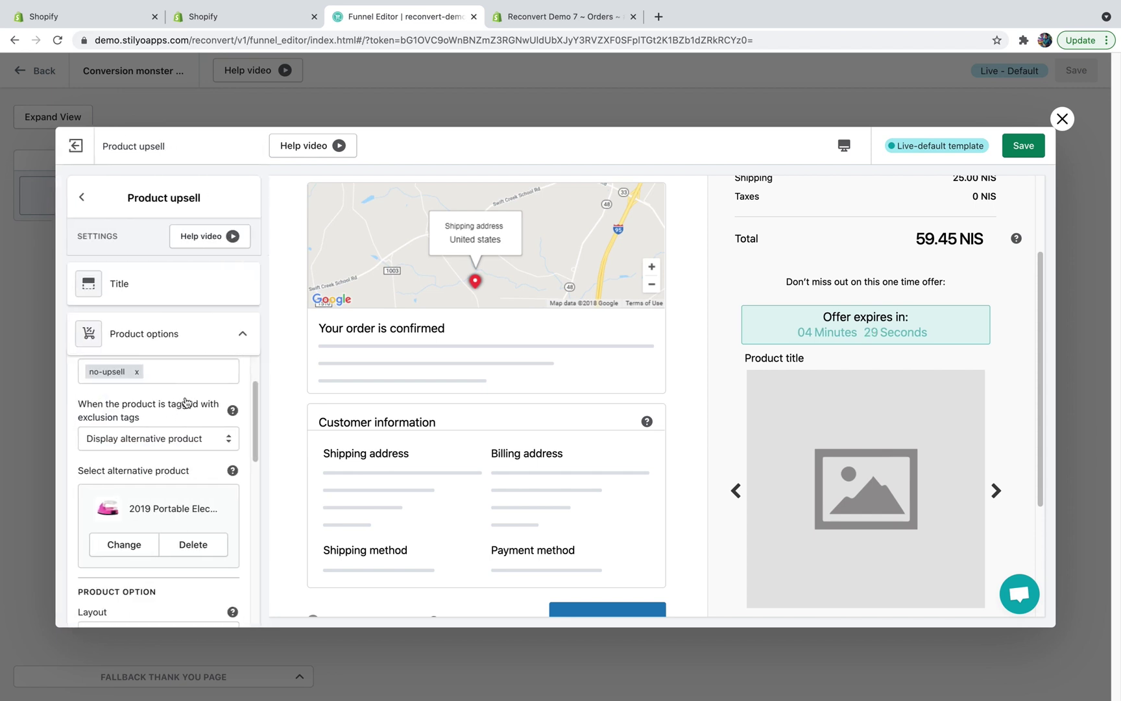
{"action": "left_click", "coordinate": [154, 439]}
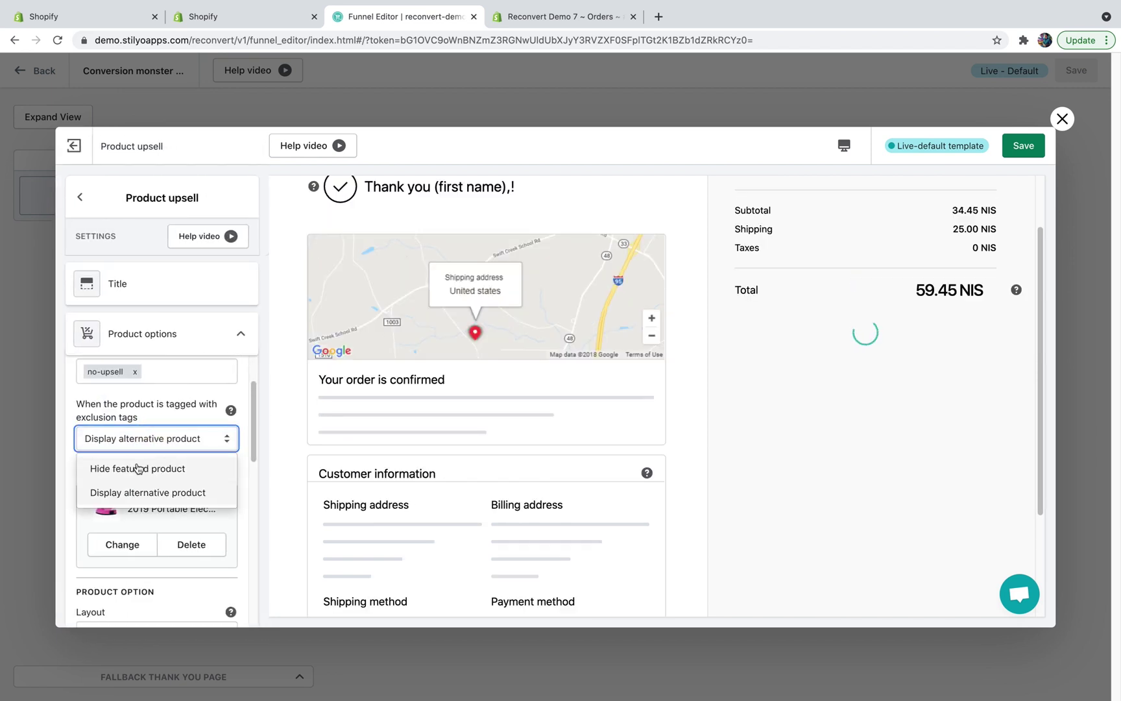
{"action": "left_click", "coordinate": [150, 429]}
{"action": "scroll", "coordinate": [150, 422], "scroll_direction": "down", "scroll_amount": 2}
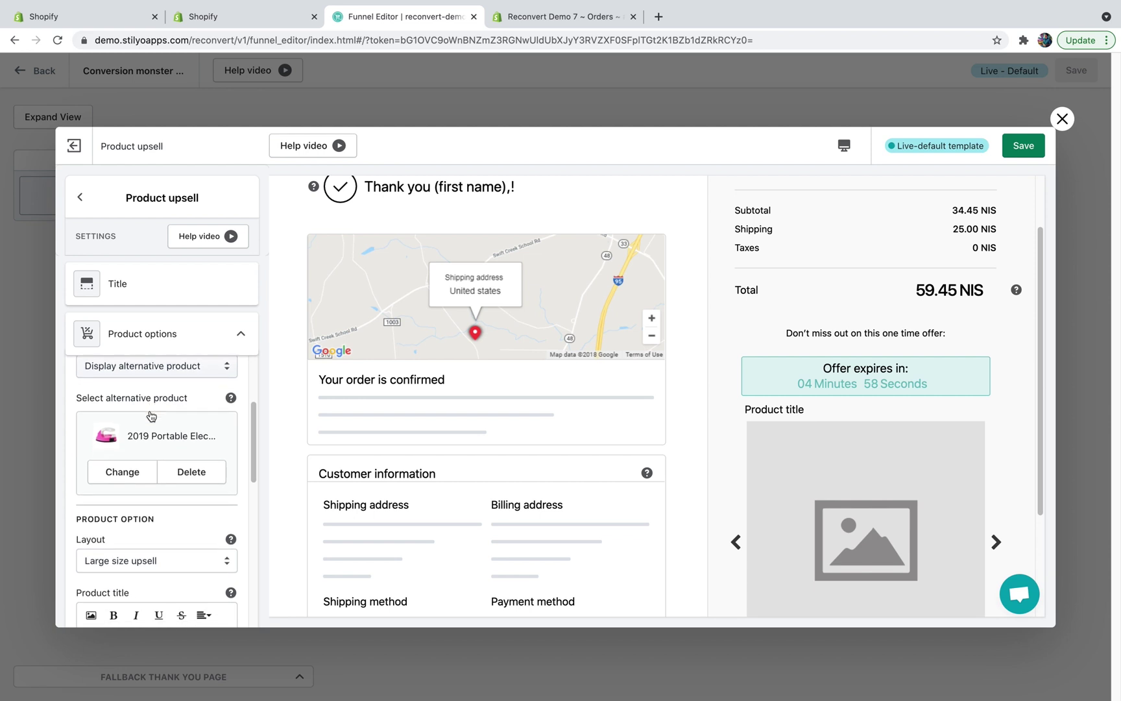
Set the upsell layout to Medium size after briefly trying Small
{"action": "scroll", "coordinate": [151, 415], "scroll_direction": "down", "scroll_amount": 4}
{"action": "scroll", "coordinate": [914, 296], "scroll_direction": "down", "scroll_amount": 1}
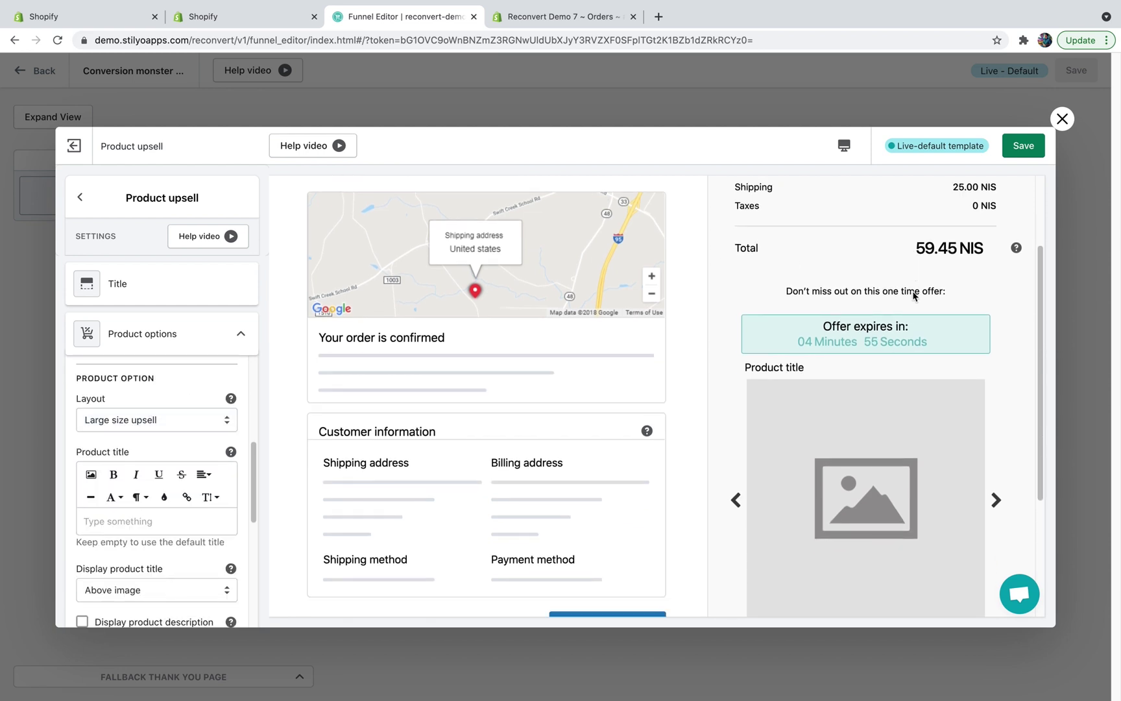
{"action": "left_click", "coordinate": [144, 419]}
{"action": "left_click", "coordinate": [136, 471]}
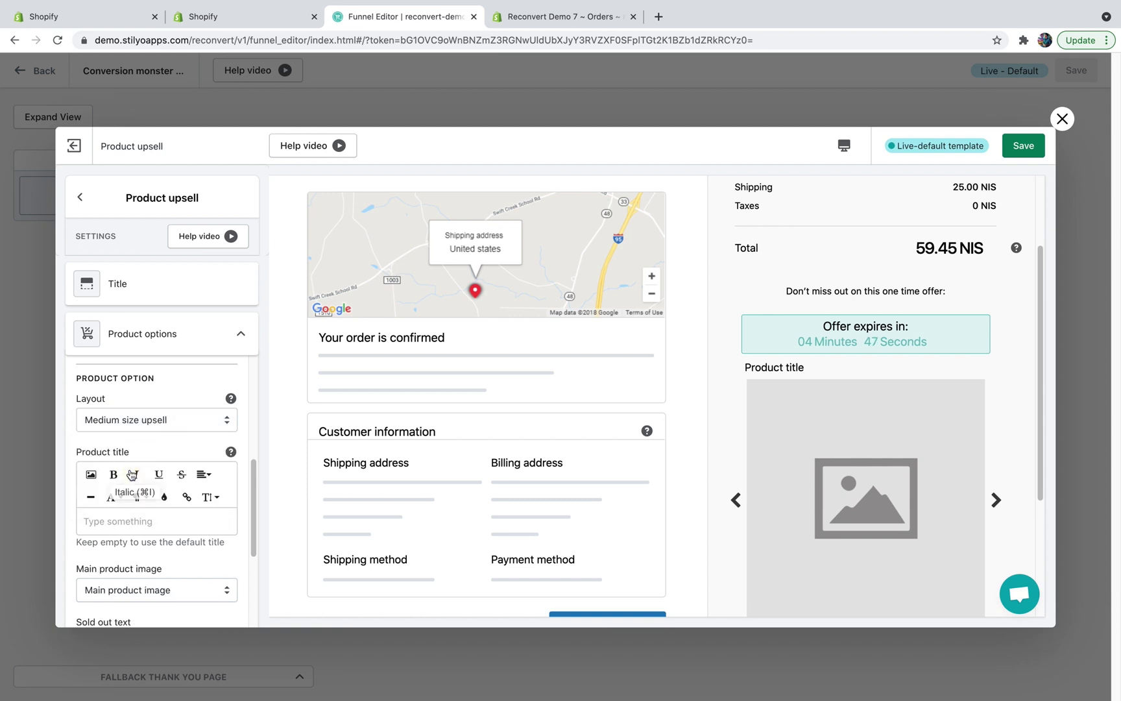
{"action": "left_click", "coordinate": [156, 419]}
{"action": "left_click", "coordinate": [120, 498]}
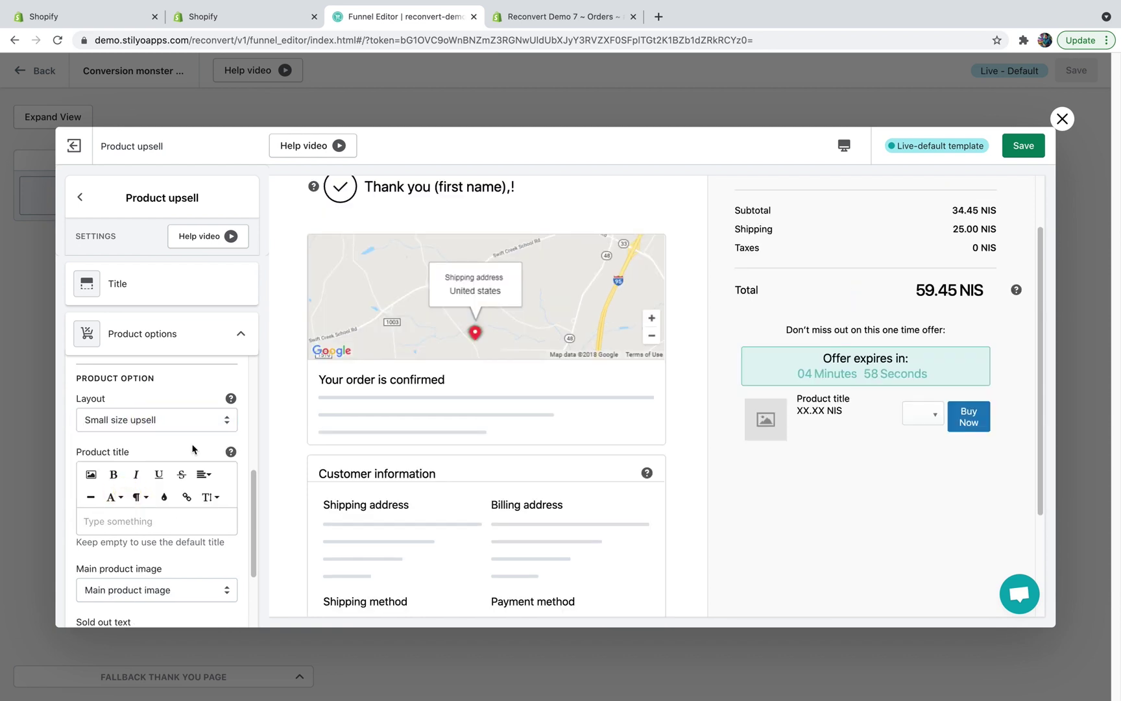
{"action": "left_click", "coordinate": [166, 420]}
{"action": "left_click", "coordinate": [133, 472]}
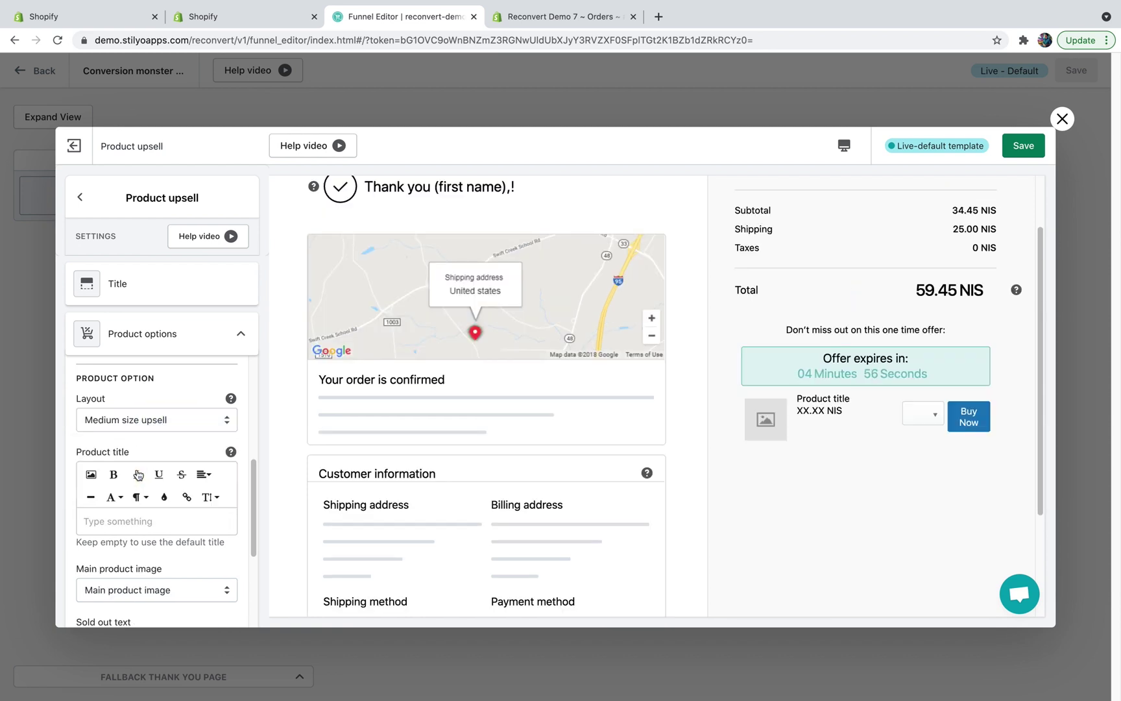
{"action": "scroll", "coordinate": [160, 391], "scroll_direction": "down", "scroll_amount": 2}
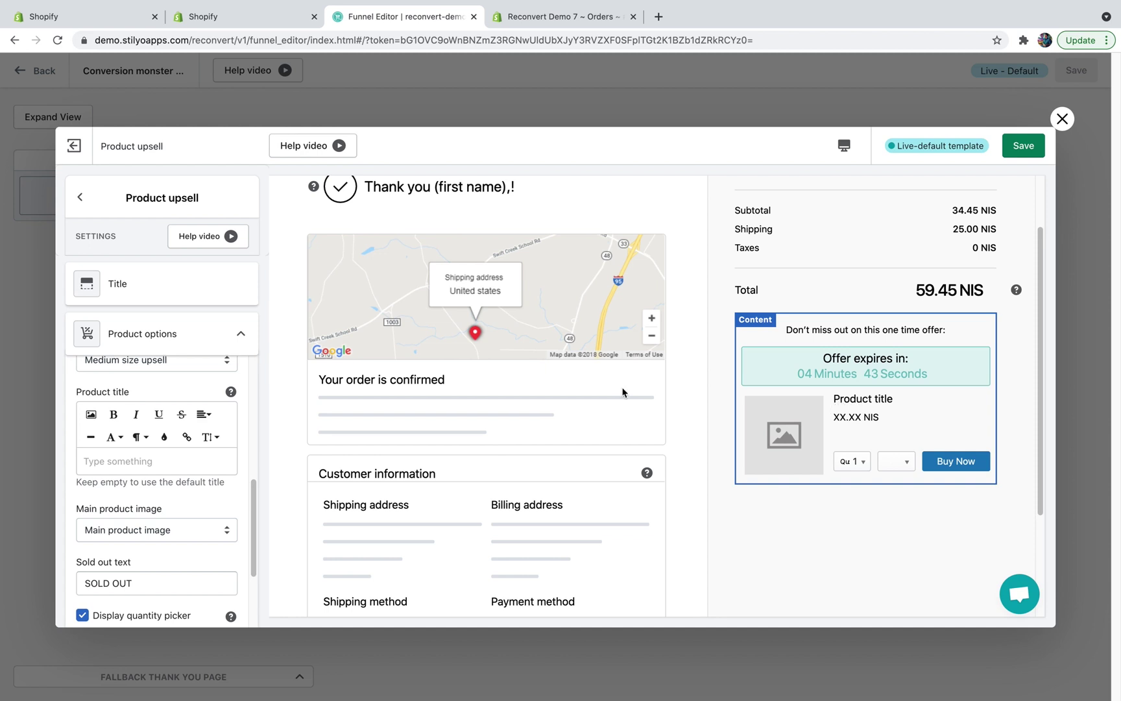
Type 'Don't miss out!' as product title, then delete it to keep the default
{"action": "left_click", "coordinate": [121, 459]}
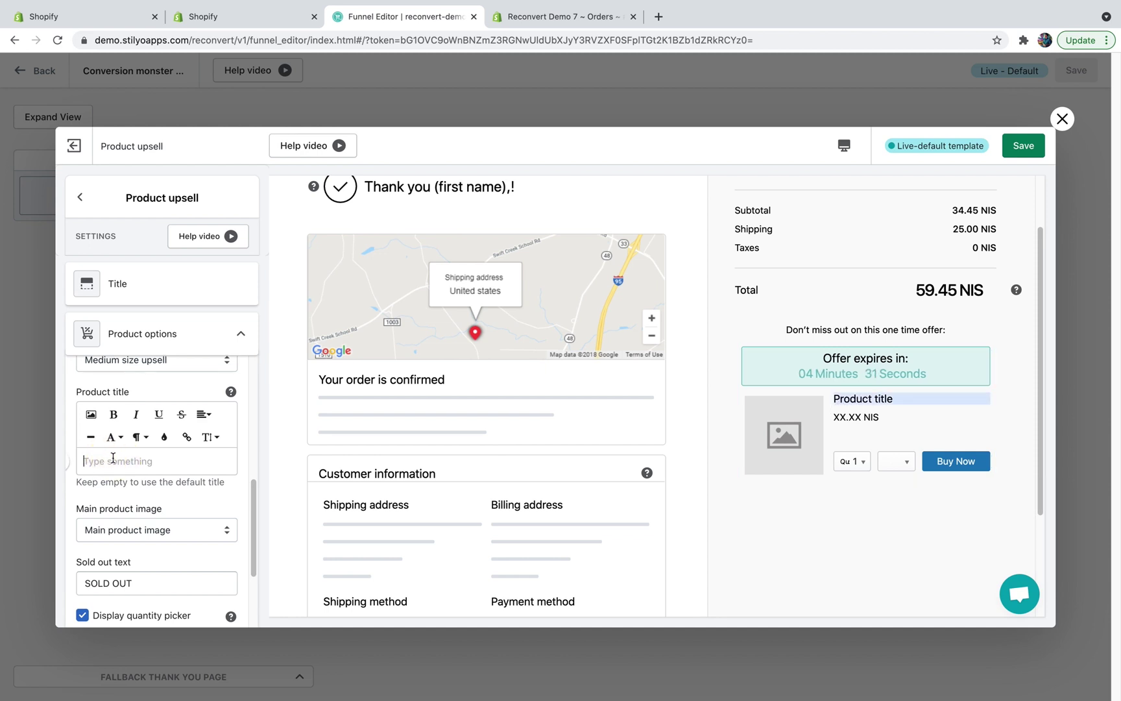
{"action": "type", "text": "Don't miss out!"}
{"action": "left_click", "coordinate": [52, 461]}
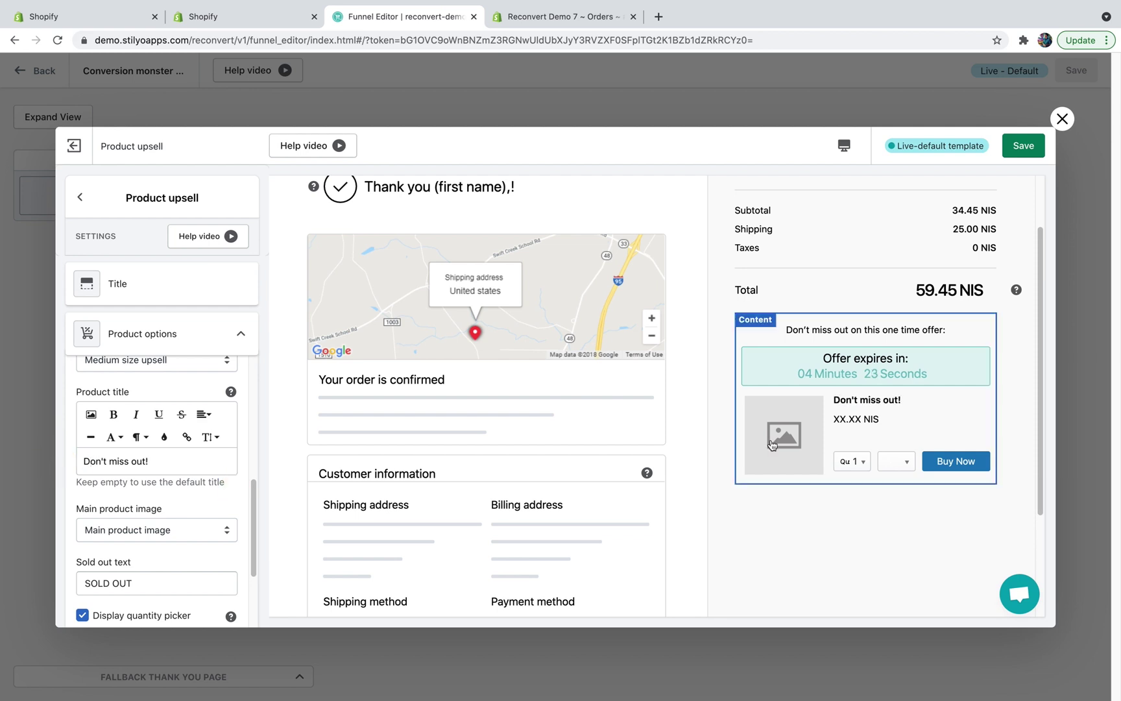
{"action": "left_click_drag", "start_coordinate": [160, 458], "coordinate": [26, 460]}
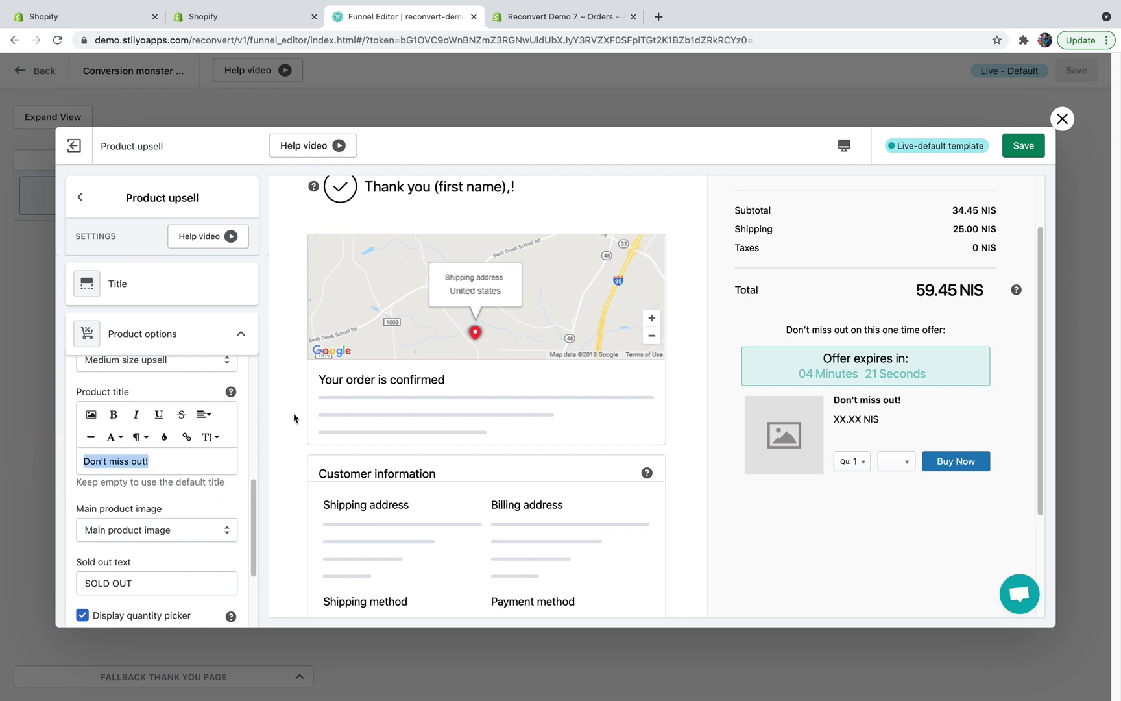
{"action": "key", "text": "BackSpace"}
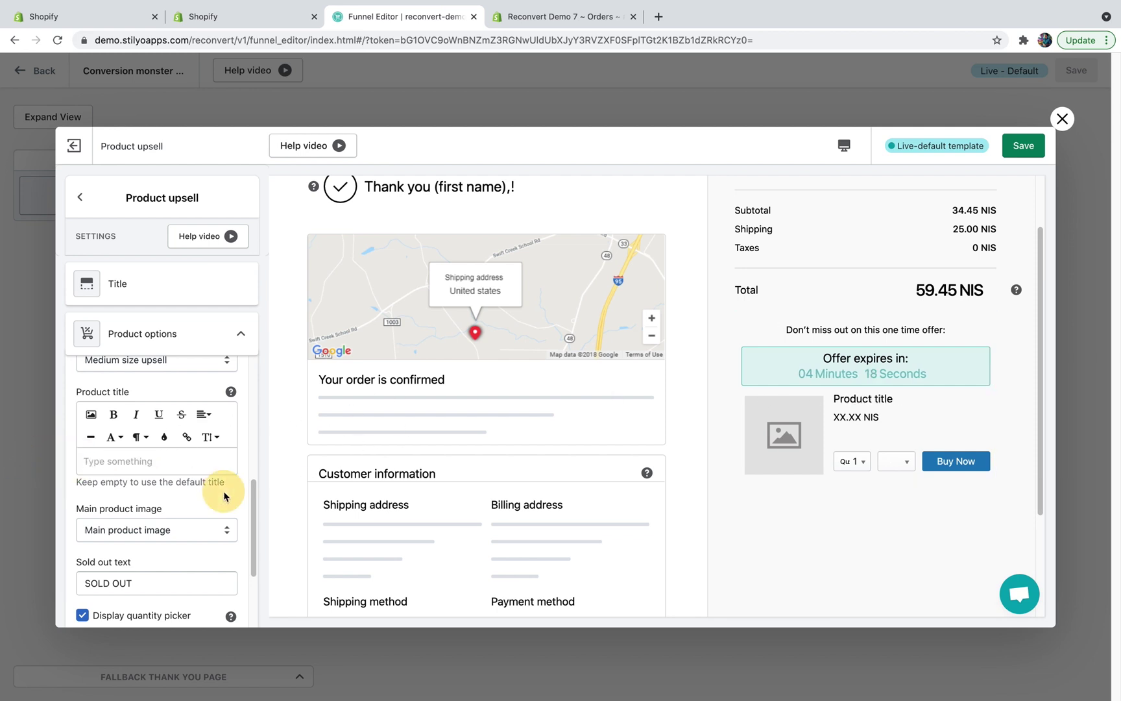
{"action": "scroll", "coordinate": [223, 496], "scroll_direction": "down", "scroll_amount": 2}
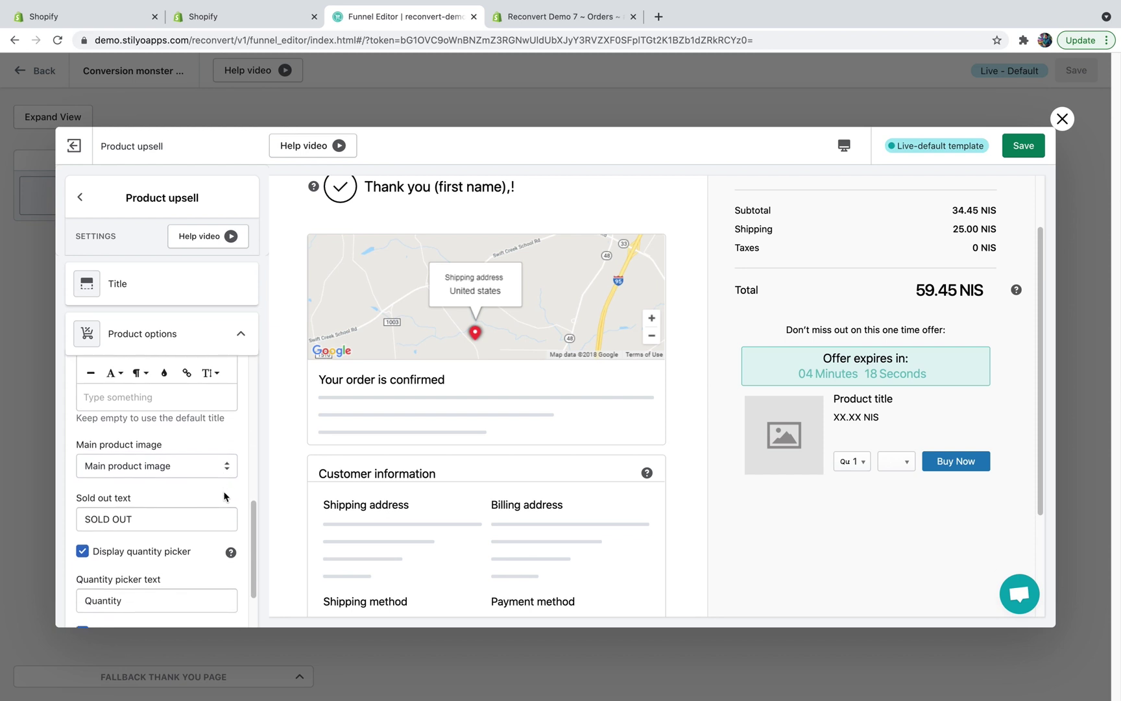
{"action": "left_click", "coordinate": [156, 462]}
{"action": "left_click", "coordinate": [126, 514]}
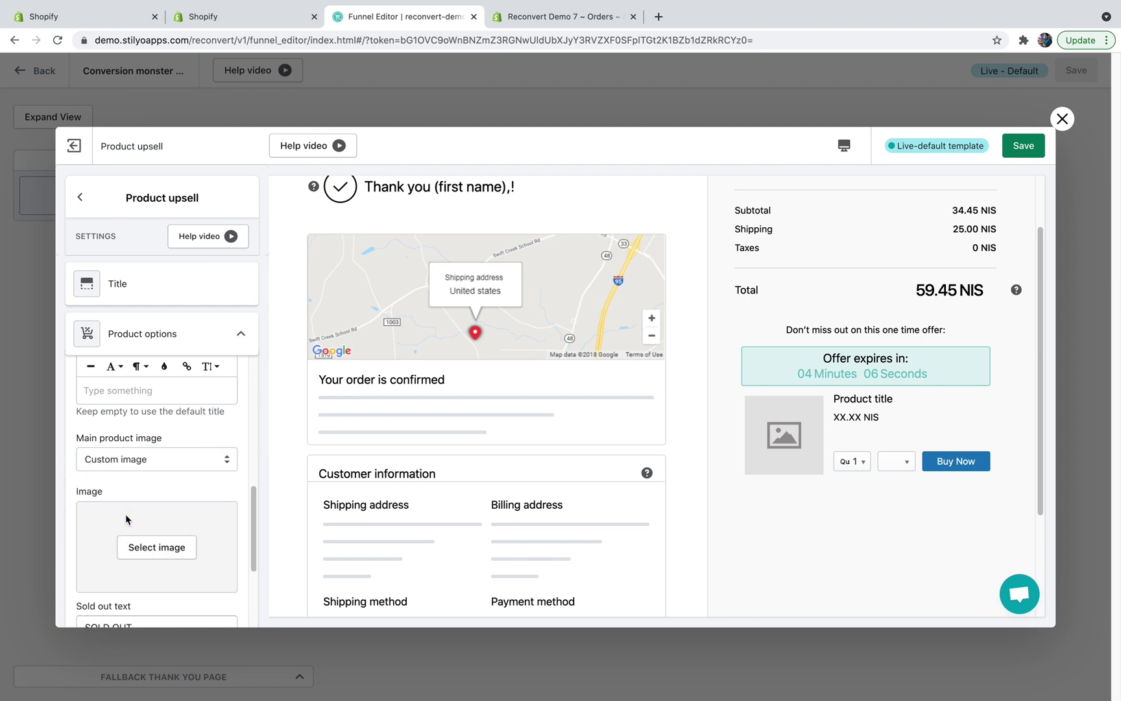
{"action": "left_click", "coordinate": [147, 462]}
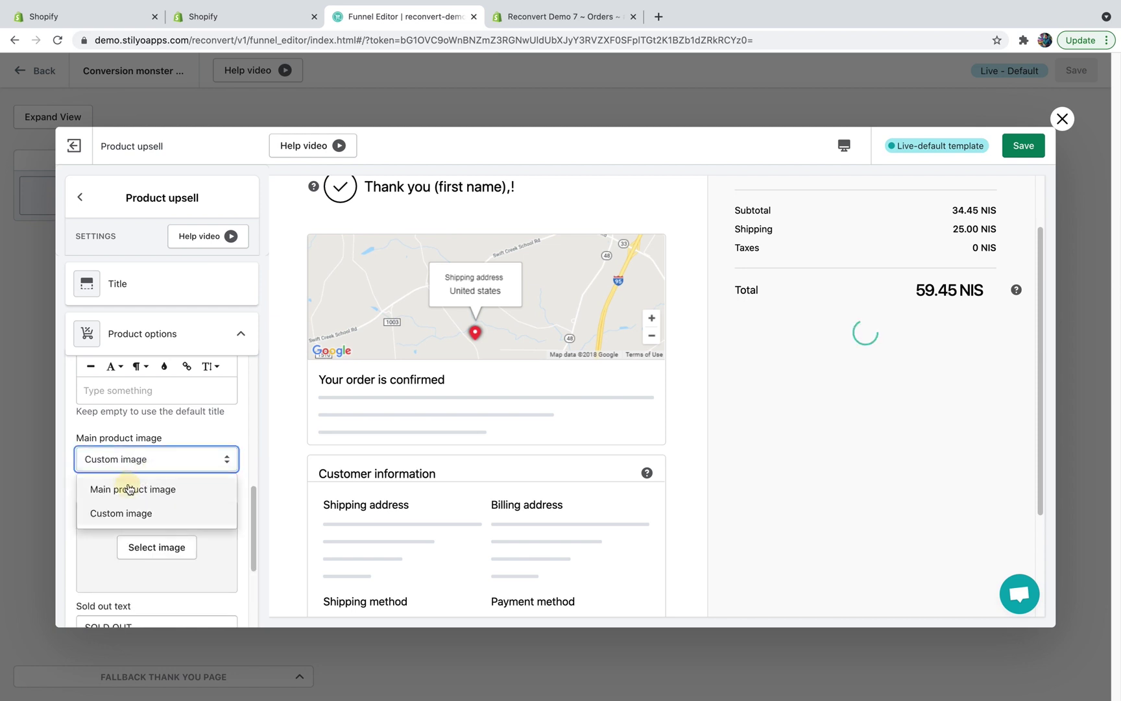
{"action": "left_click", "coordinate": [129, 488]}
{"action": "scroll", "coordinate": [143, 459], "scroll_direction": "down", "scroll_amount": 2}
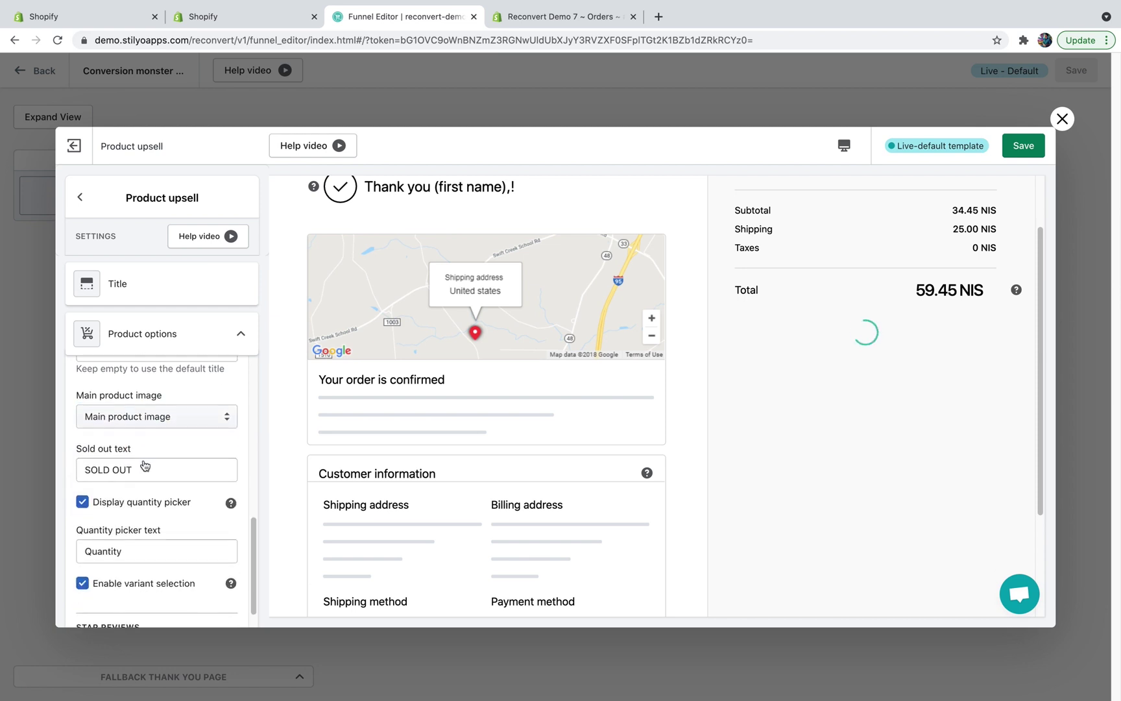
{"action": "scroll", "coordinate": [143, 458], "scroll_direction": "down", "scroll_amount": 2}
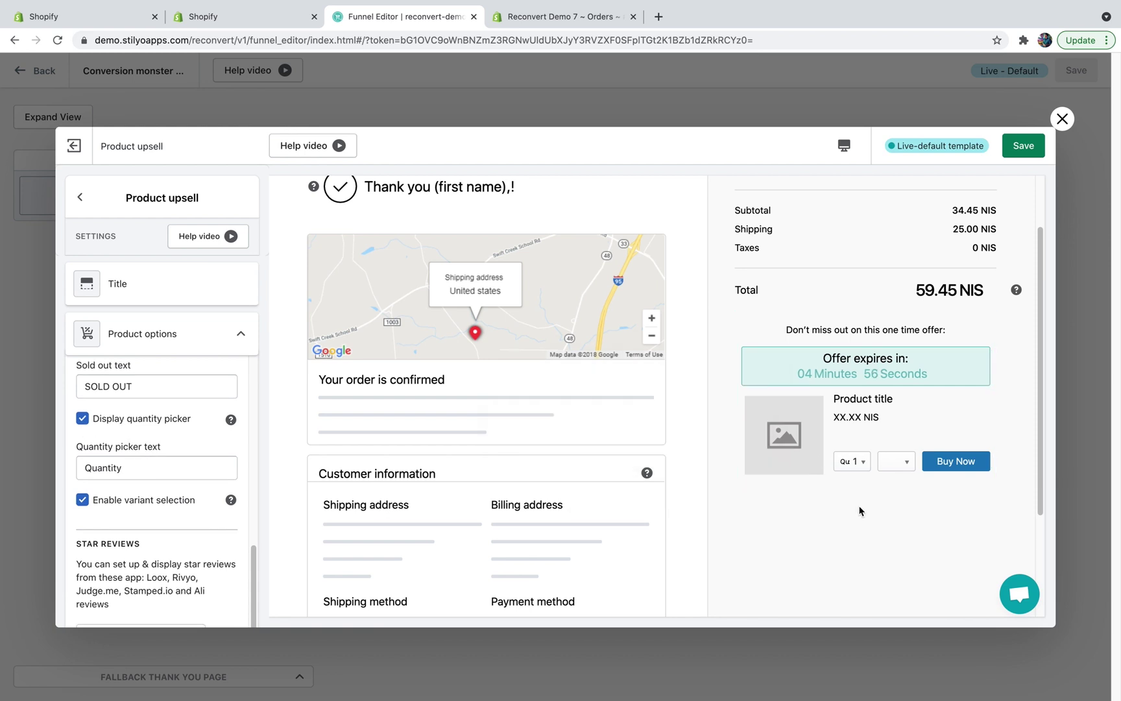
{"action": "left_click", "coordinate": [83, 418]}
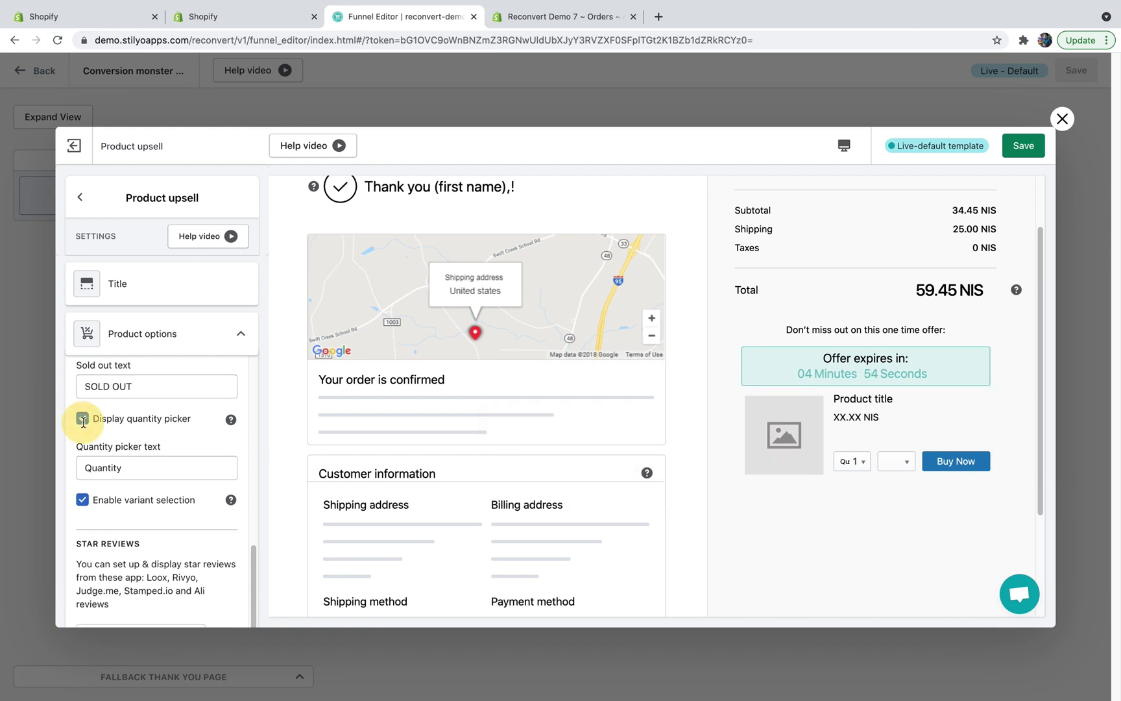
{"action": "left_click", "coordinate": [83, 461]}
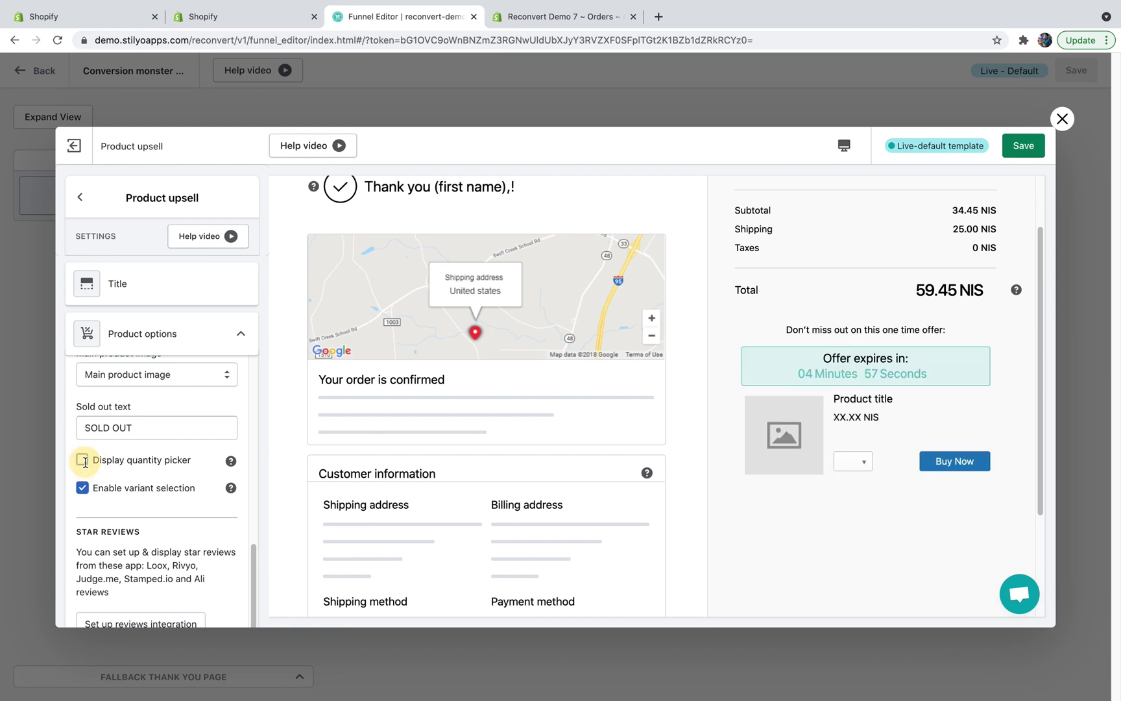
{"action": "left_click", "coordinate": [82, 500]}
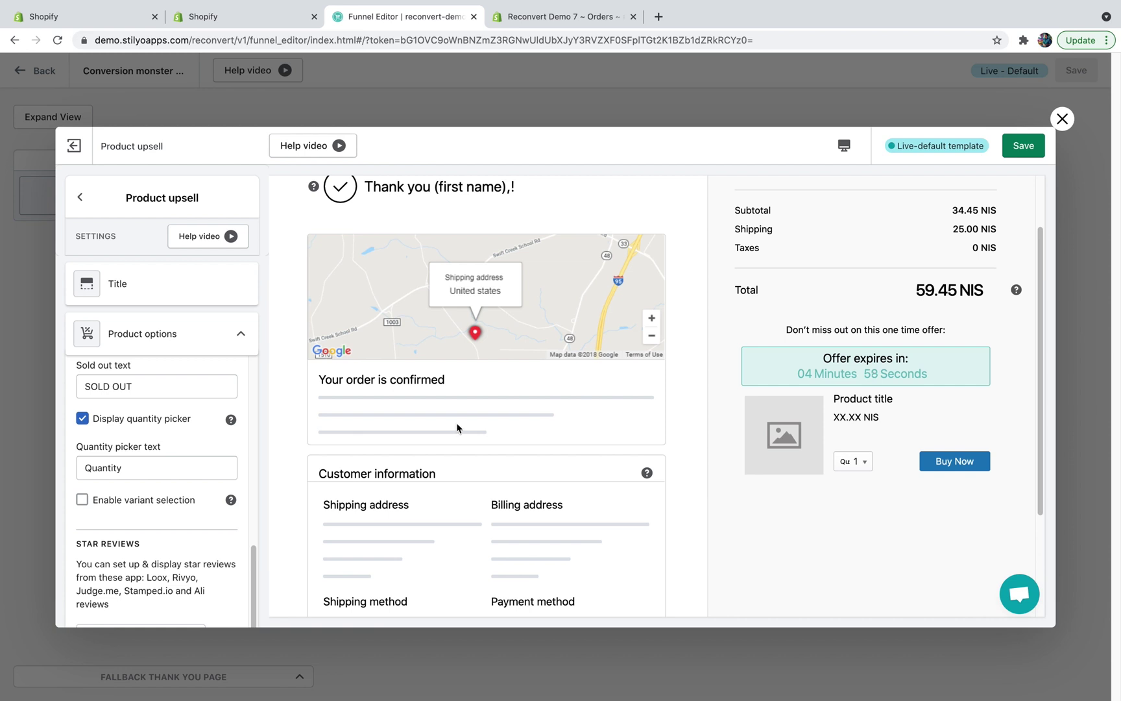
{"action": "left_click", "coordinate": [83, 500]}
{"action": "scroll", "coordinate": [194, 429], "scroll_direction": "down", "scroll_amount": 3}
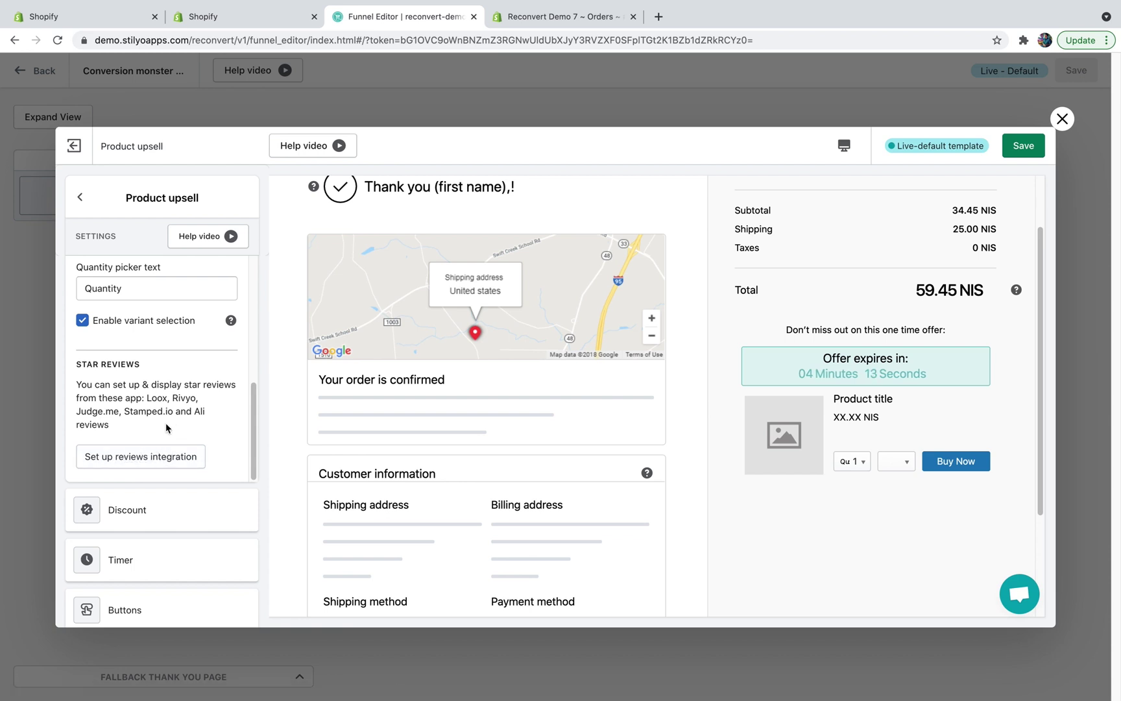
{"action": "scroll", "coordinate": [165, 422], "scroll_direction": "down", "scroll_amount": 1}
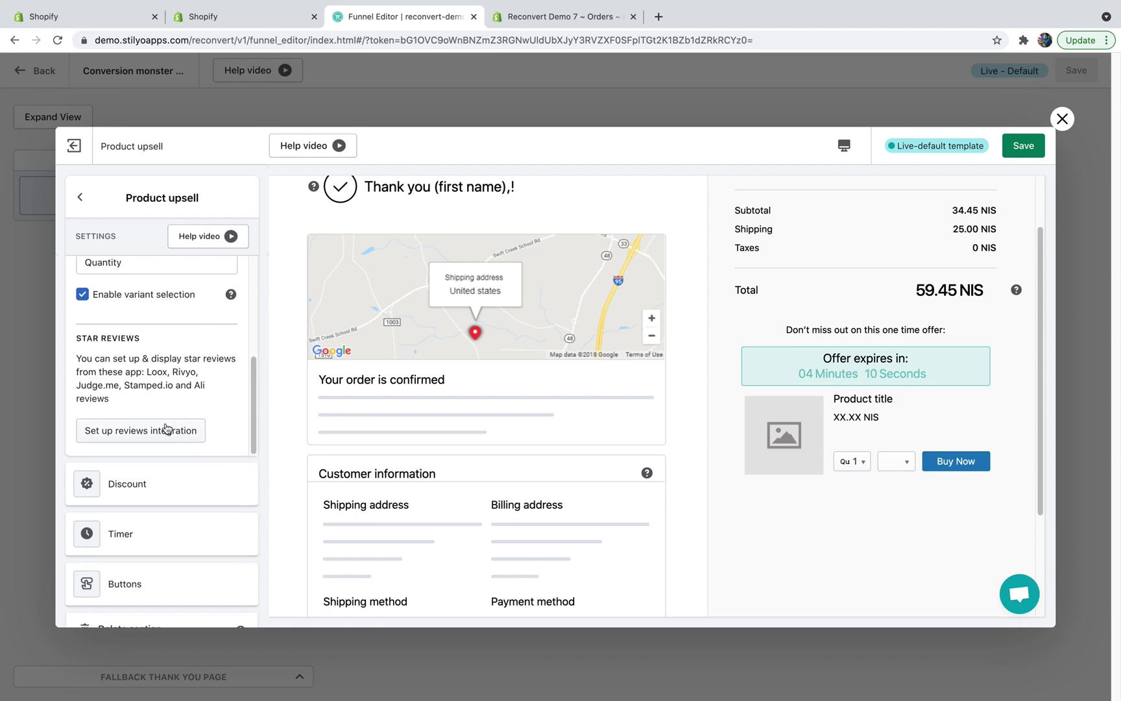
Try a Pre-made discount, then return to Automatic with discount type Percentage
{"action": "left_click", "coordinate": [160, 494]}
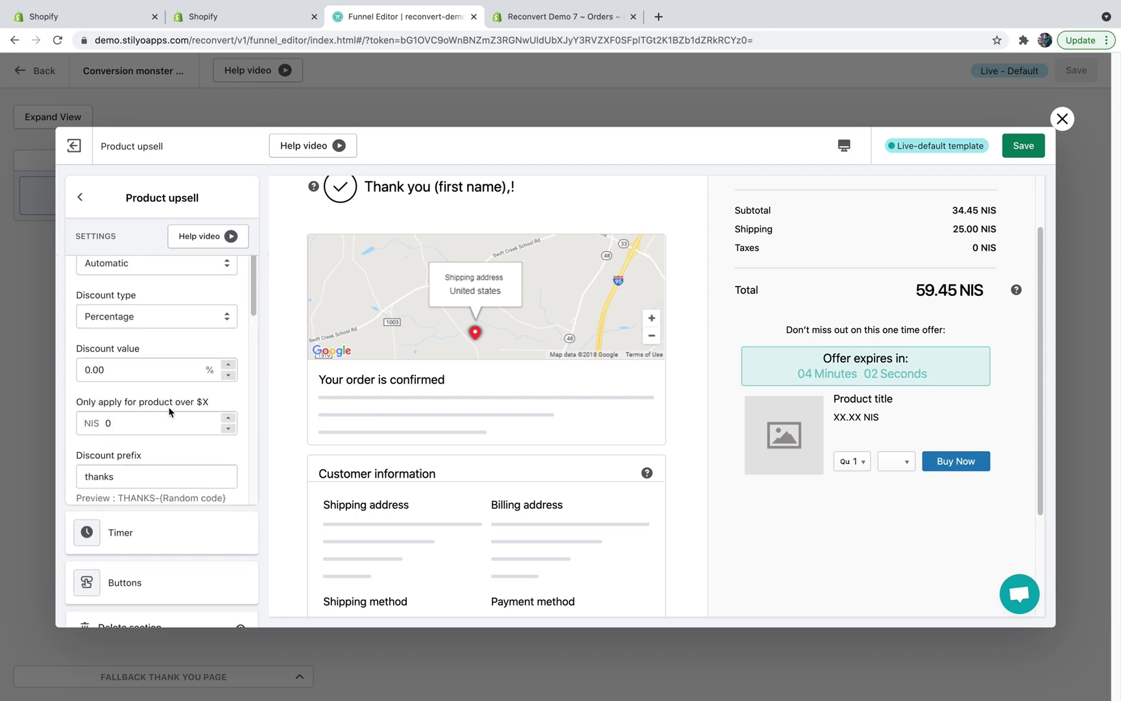
{"action": "left_click", "coordinate": [206, 421]}
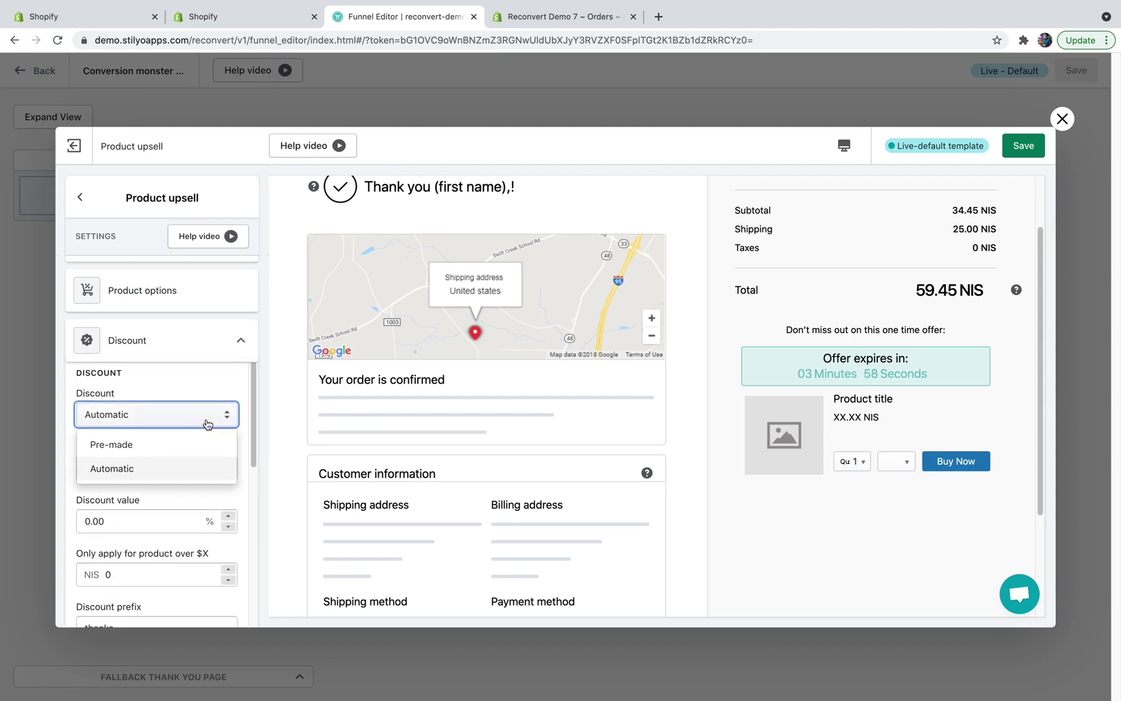
{"action": "left_click", "coordinate": [172, 443]}
{"action": "scroll", "coordinate": [194, 385], "scroll_direction": "down", "scroll_amount": 2}
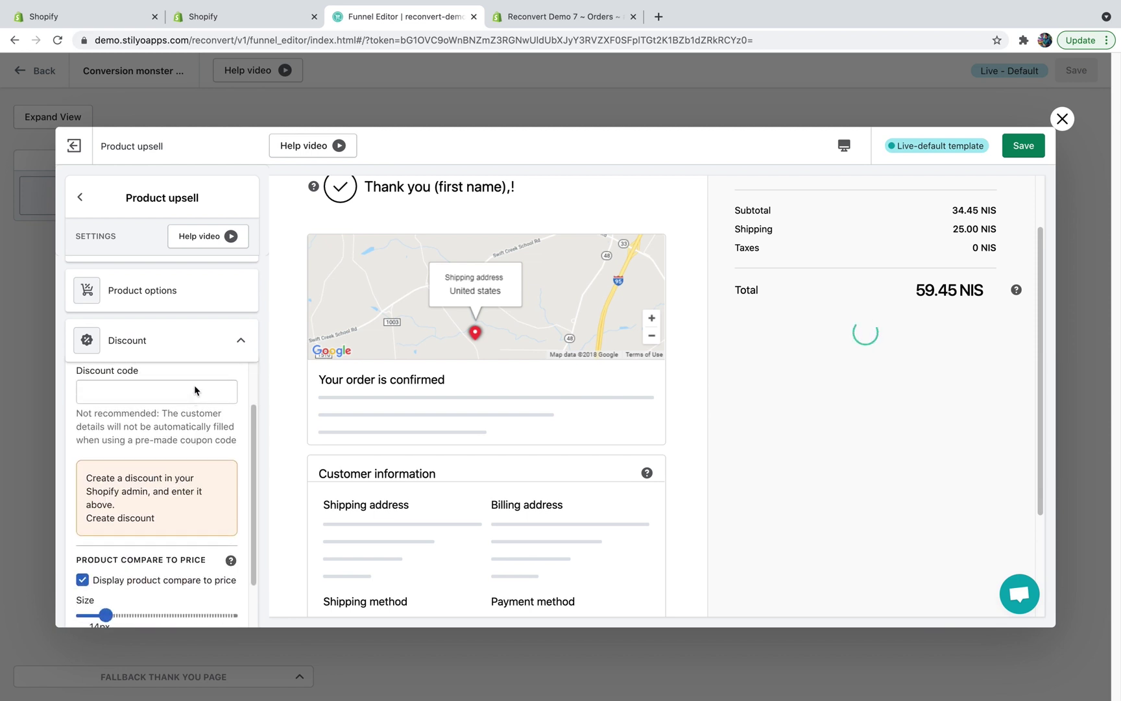
{"action": "scroll", "coordinate": [194, 385], "scroll_direction": "up", "scroll_amount": 1}
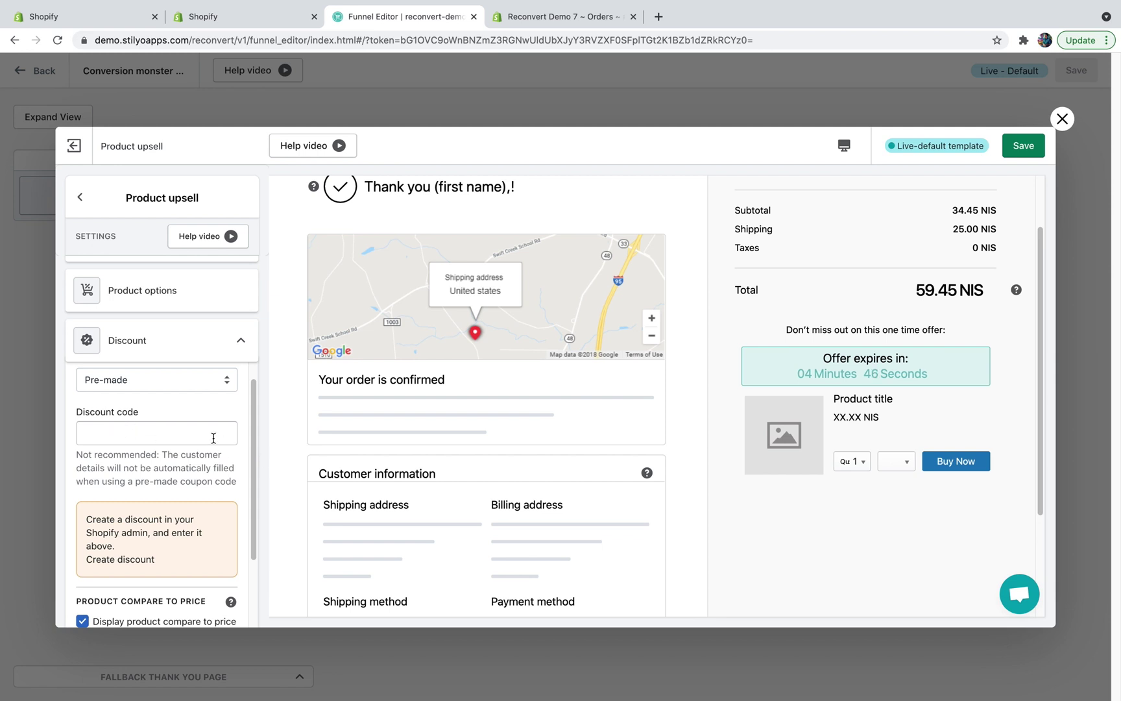
{"action": "left_click", "coordinate": [168, 383]}
{"action": "left_click", "coordinate": [145, 432]}
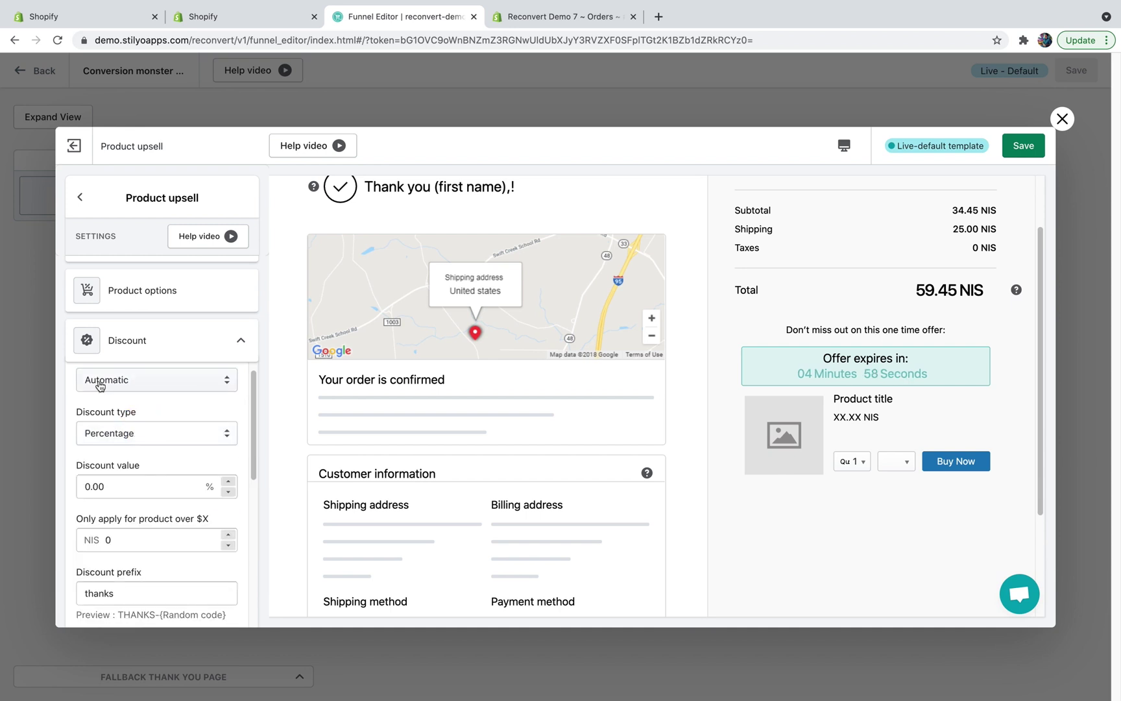
{"action": "scroll", "coordinate": [130, 396], "scroll_direction": "down", "scroll_amount": 1}
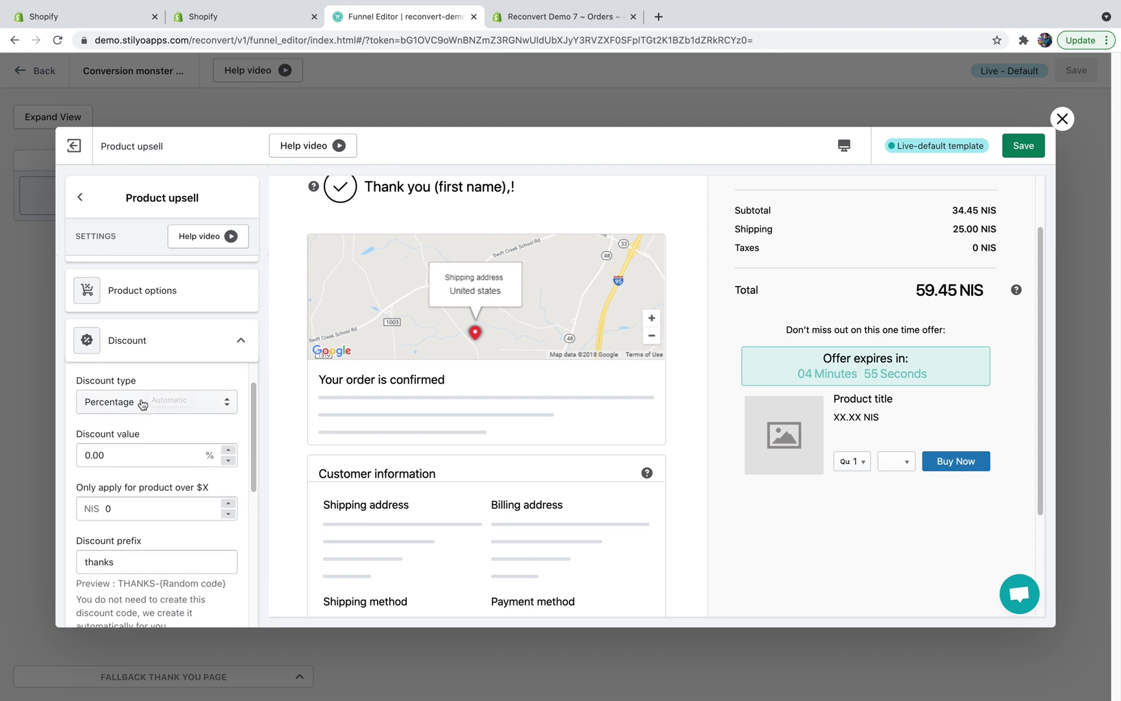
{"action": "left_click", "coordinate": [142, 403]}
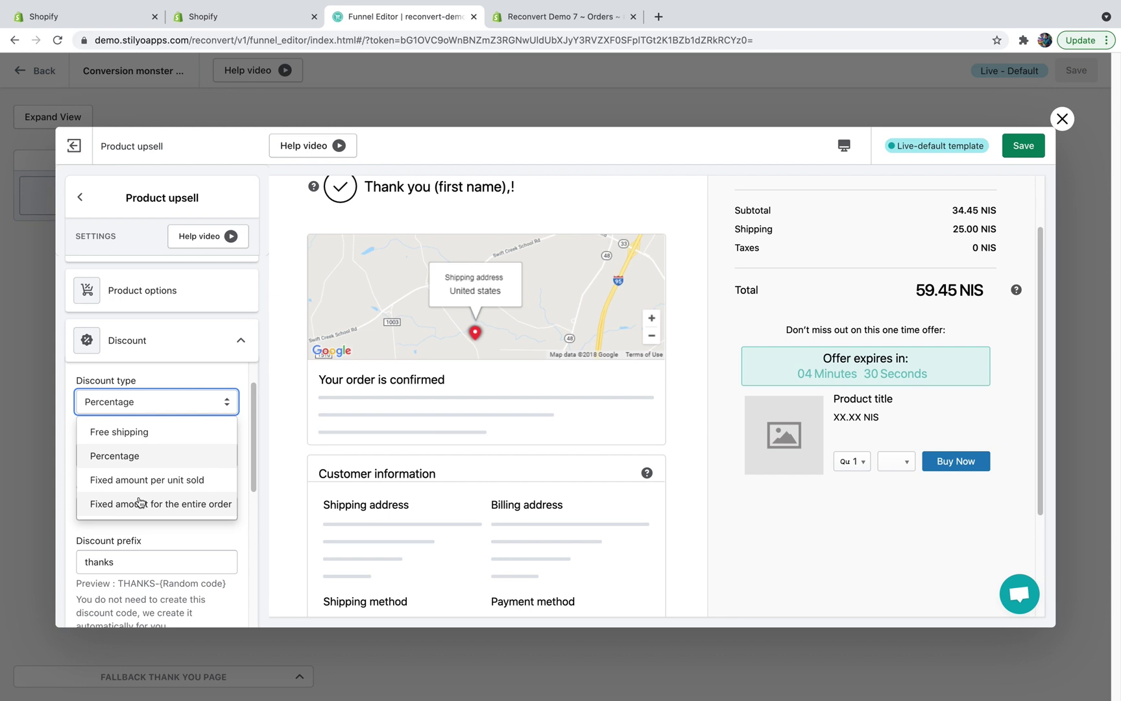
{"action": "left_click", "coordinate": [144, 453]}
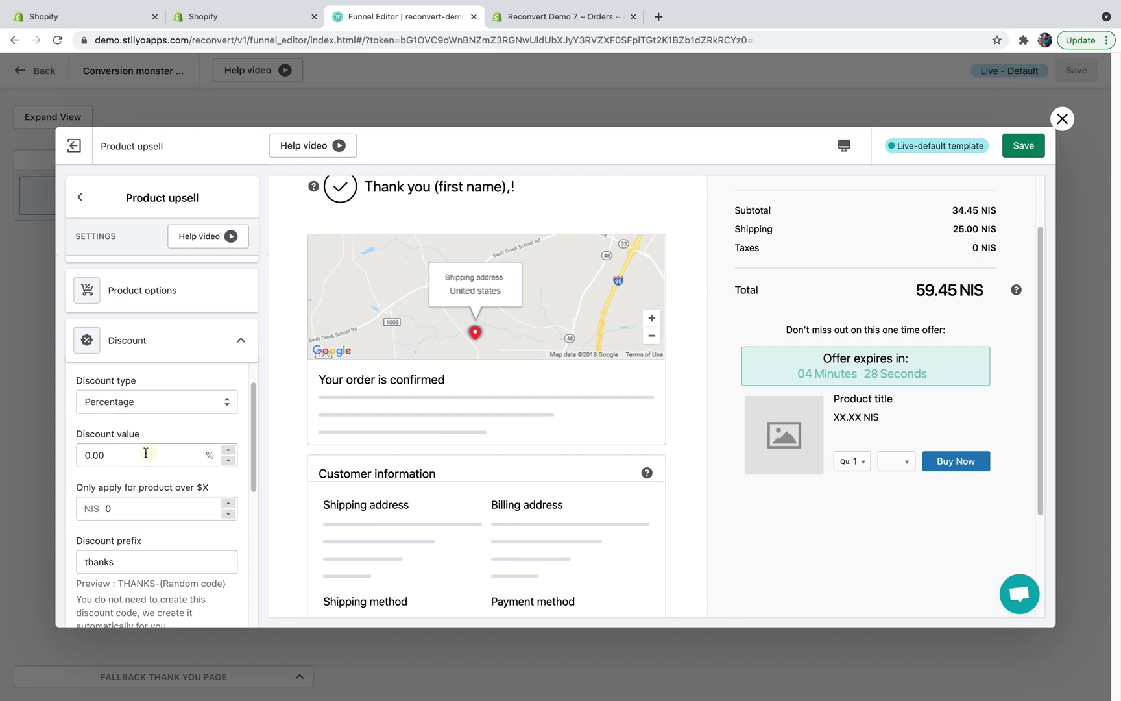
Set the upsell discount value to 20%
{"action": "double_click", "coordinate": [145, 455]}
{"action": "type", "text": "20"}
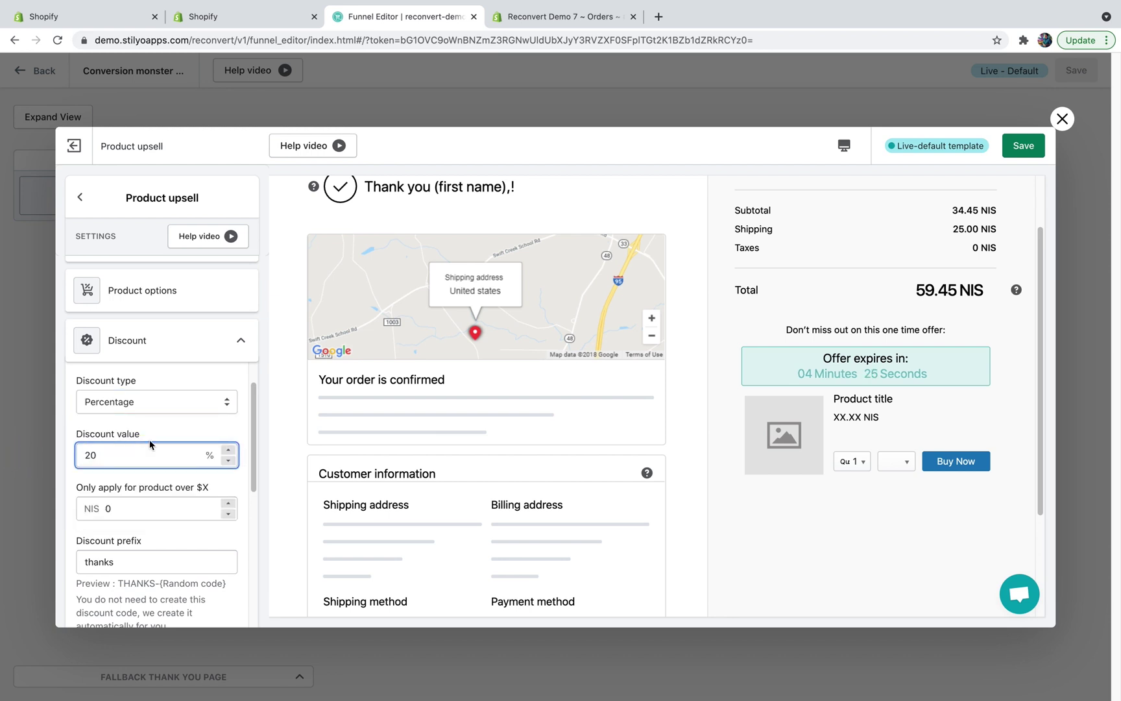
{"action": "left_click", "coordinate": [178, 430]}
Replace the discount code prefix 'thanks' with SPCEIAL
{"action": "scroll", "coordinate": [111, 468], "scroll_direction": "down", "scroll_amount": 1}
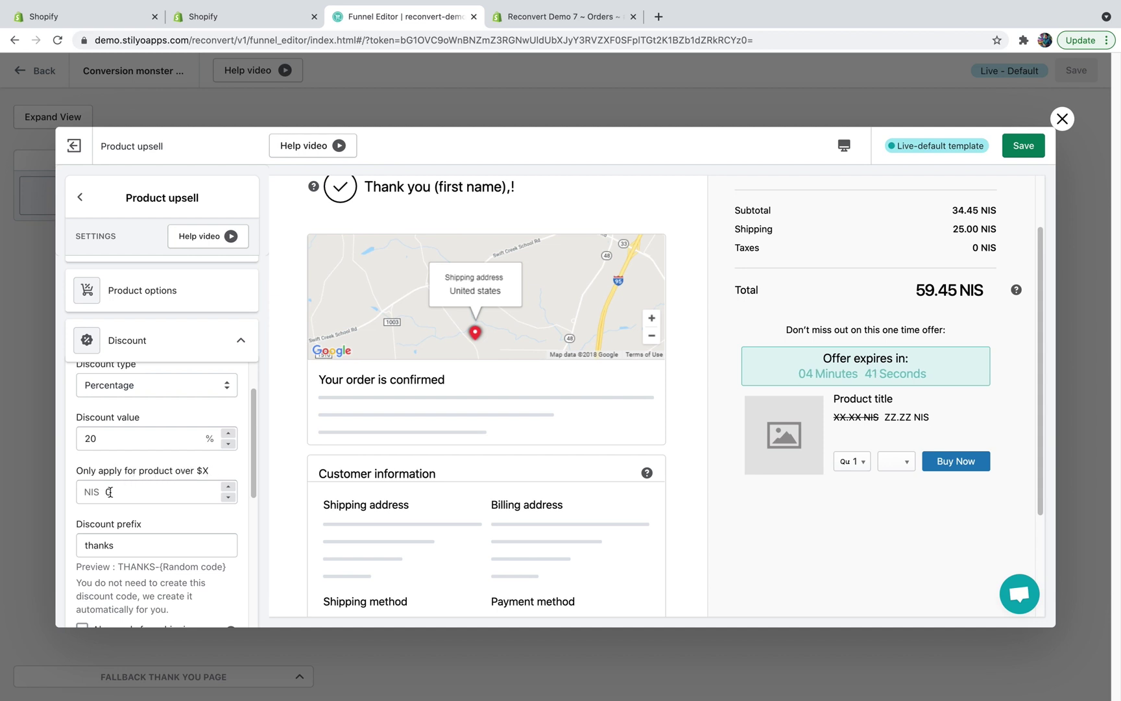
{"action": "scroll", "coordinate": [140, 481], "scroll_direction": "down", "scroll_amount": 4}
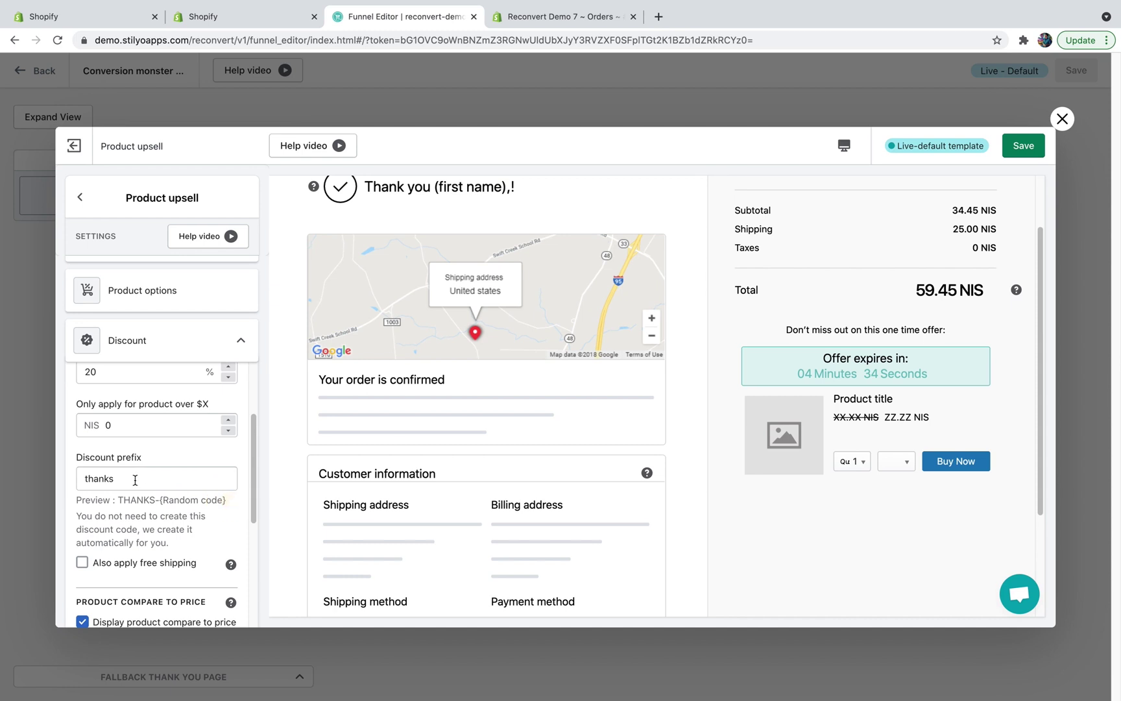
{"action": "double_click", "coordinate": [135, 479]}
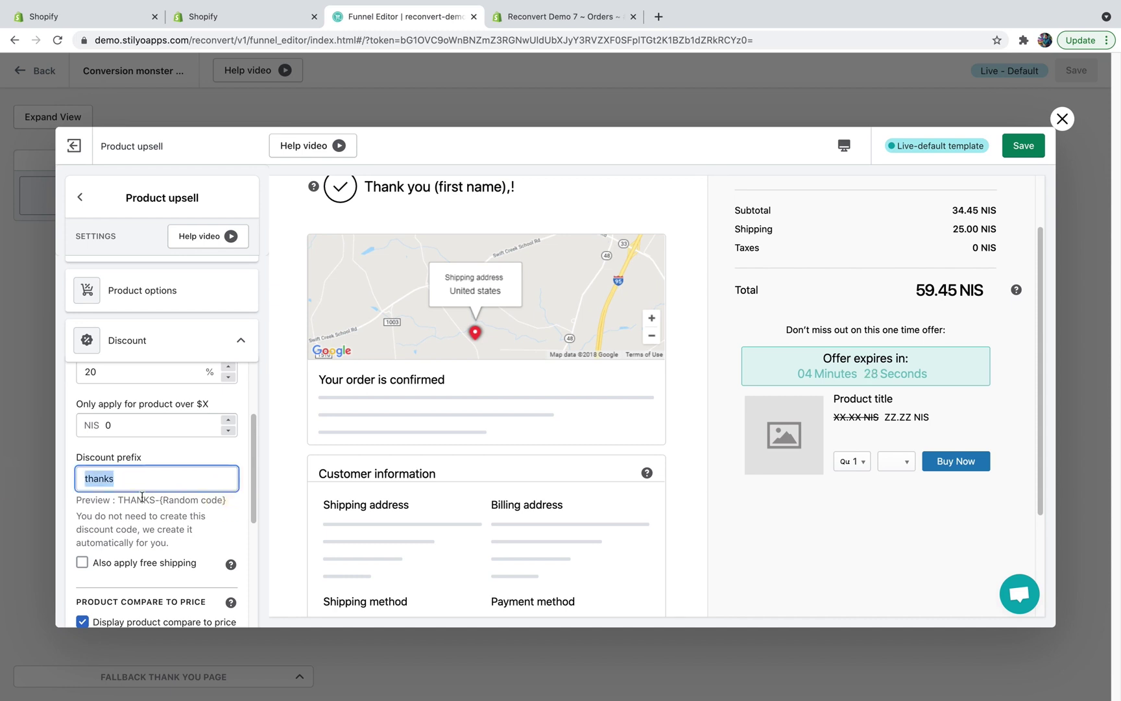
{"action": "type", "text": "SPCEIAL"}
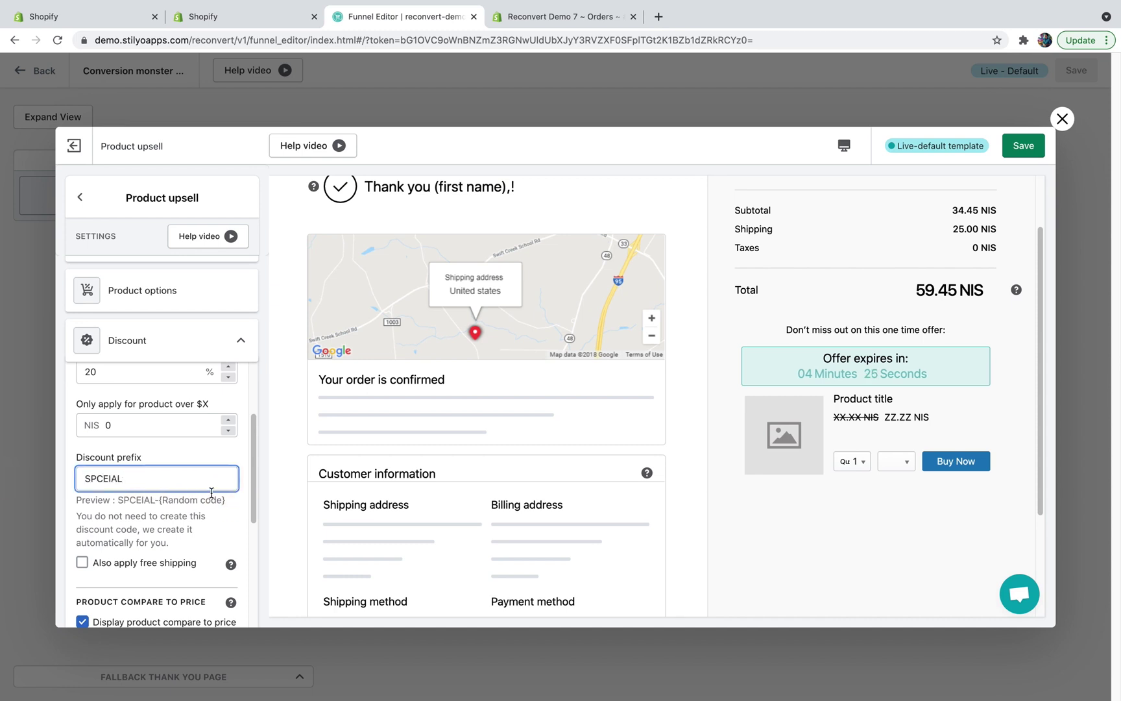
Enlarge the struck-through compare-to price text to 20px
{"action": "scroll", "coordinate": [240, 493], "scroll_direction": "down", "scroll_amount": 1}
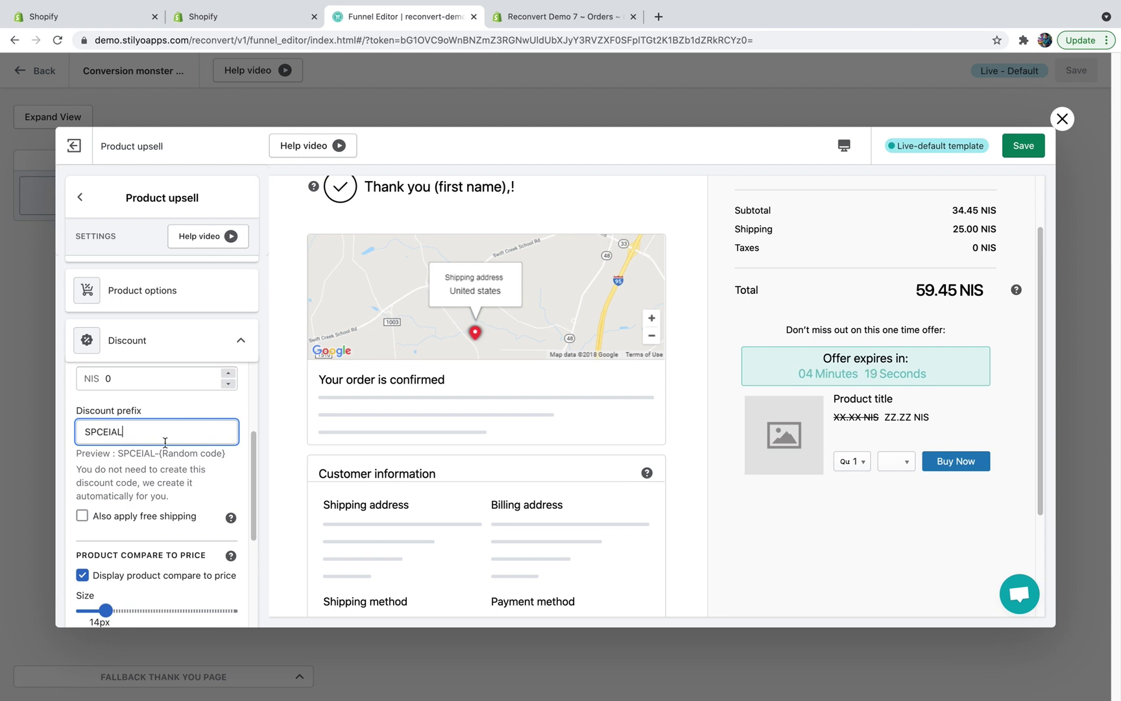
{"action": "scroll", "coordinate": [150, 465], "scroll_direction": "down", "scroll_amount": 2}
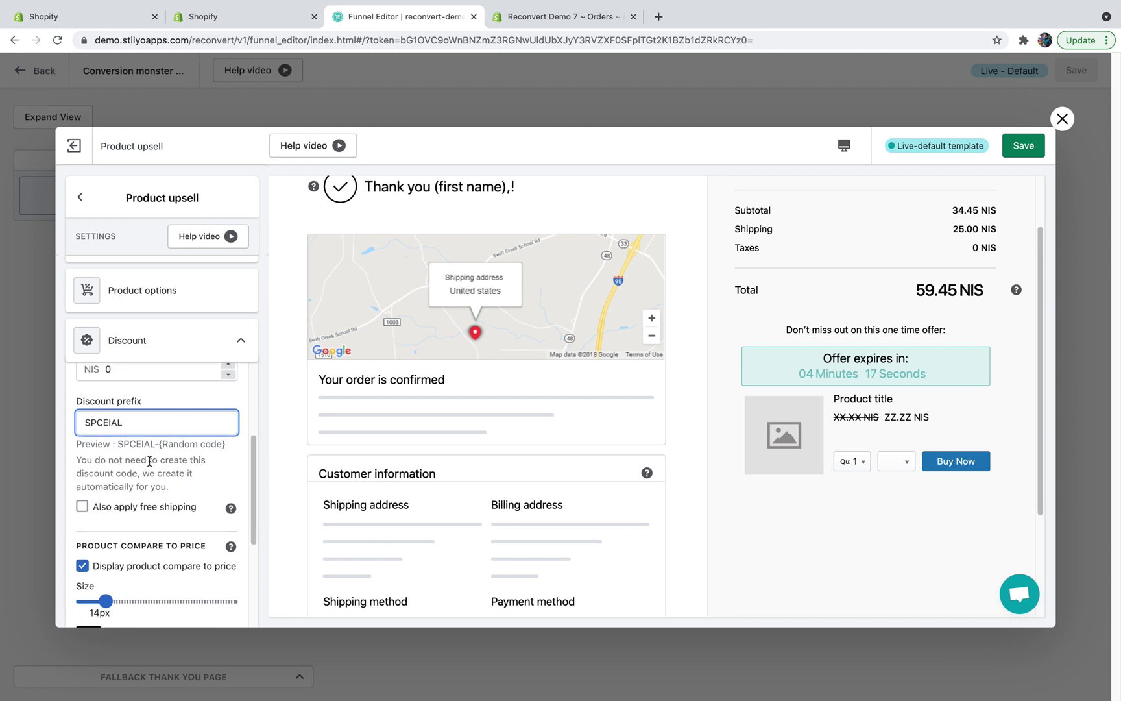
{"action": "scroll", "coordinate": [150, 466], "scroll_direction": "down", "scroll_amount": 2}
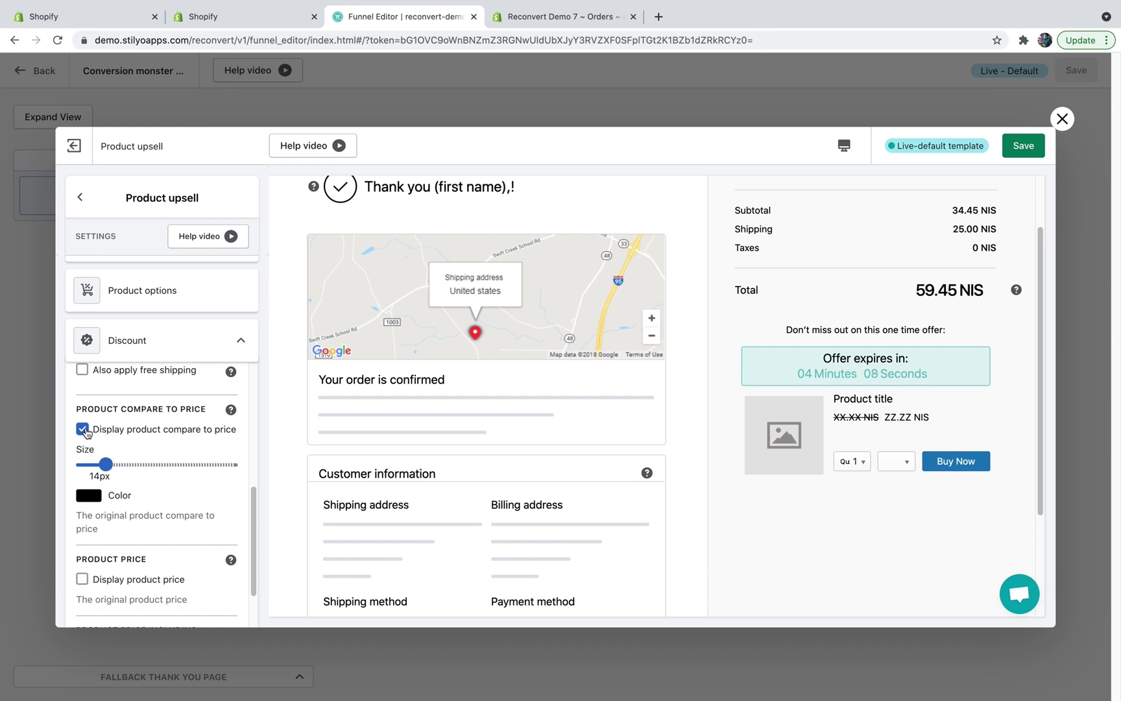
{"action": "scroll", "coordinate": [160, 450], "scroll_direction": "down", "scroll_amount": 4}
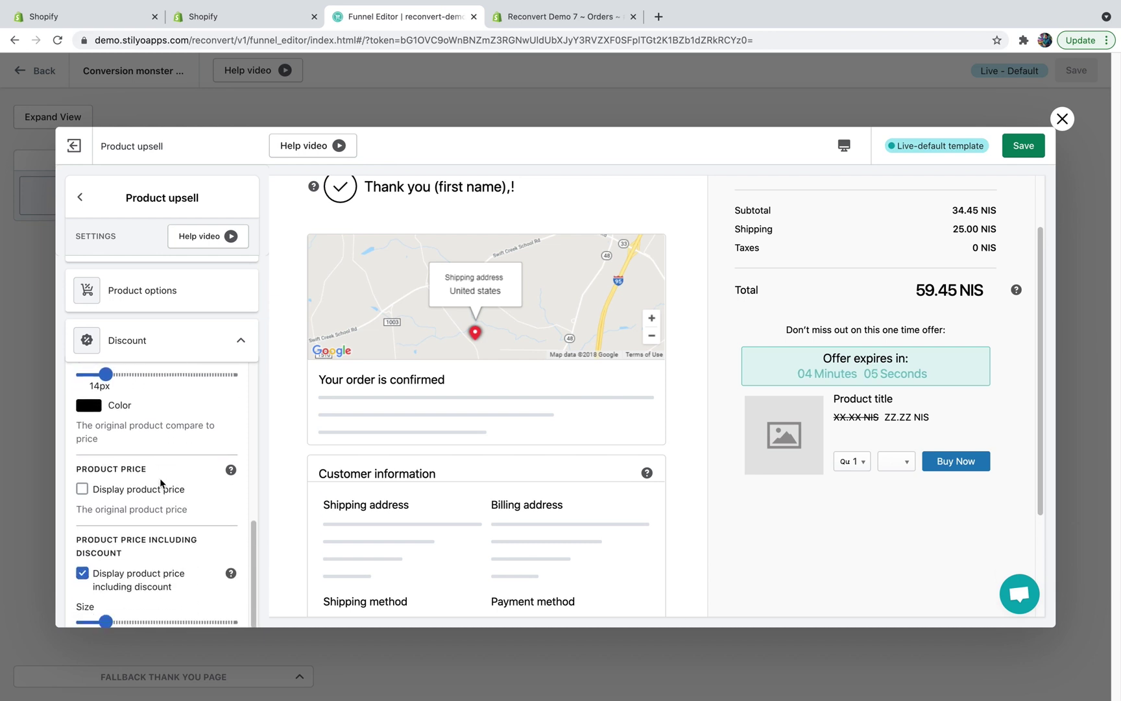
{"action": "scroll", "coordinate": [137, 524], "scroll_direction": "up", "scroll_amount": 3}
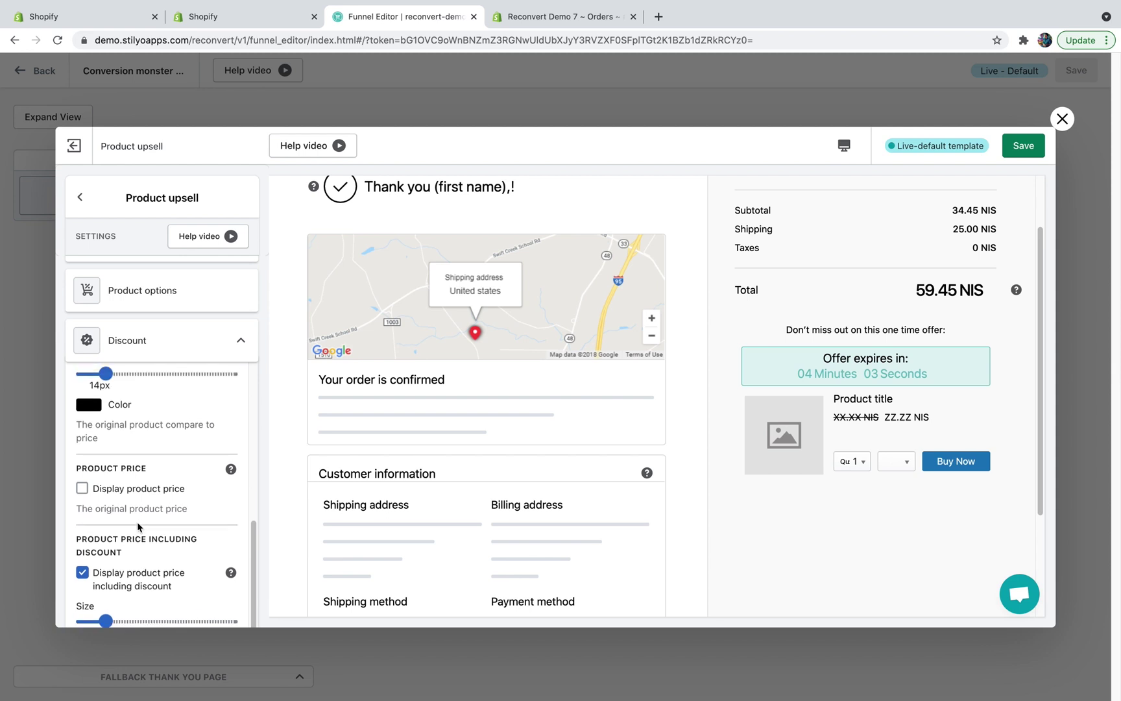
{"action": "left_click", "coordinate": [112, 435]}
{"action": "mouse_move", "coordinate": [112, 435]}
{"action": "left_mouse_down"}
{"action": "mouse_move", "coordinate": [144, 438]}
{"action": "mouse_move", "coordinate": [107, 436]}
{"action": "left_mouse_up"}
{"action": "scroll", "coordinate": [165, 436], "scroll_direction": "down", "scroll_amount": 6}
{"action": "scroll", "coordinate": [166, 435], "scroll_direction": "down", "scroll_amount": 3}
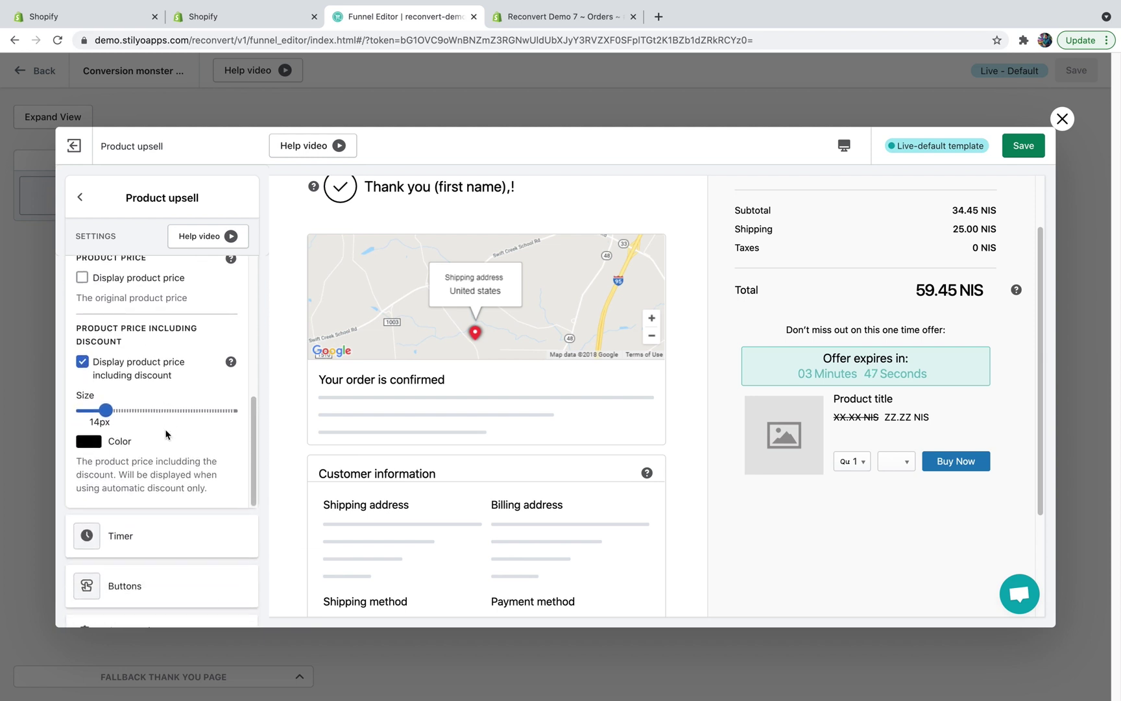
{"action": "left_click", "coordinate": [160, 499]}
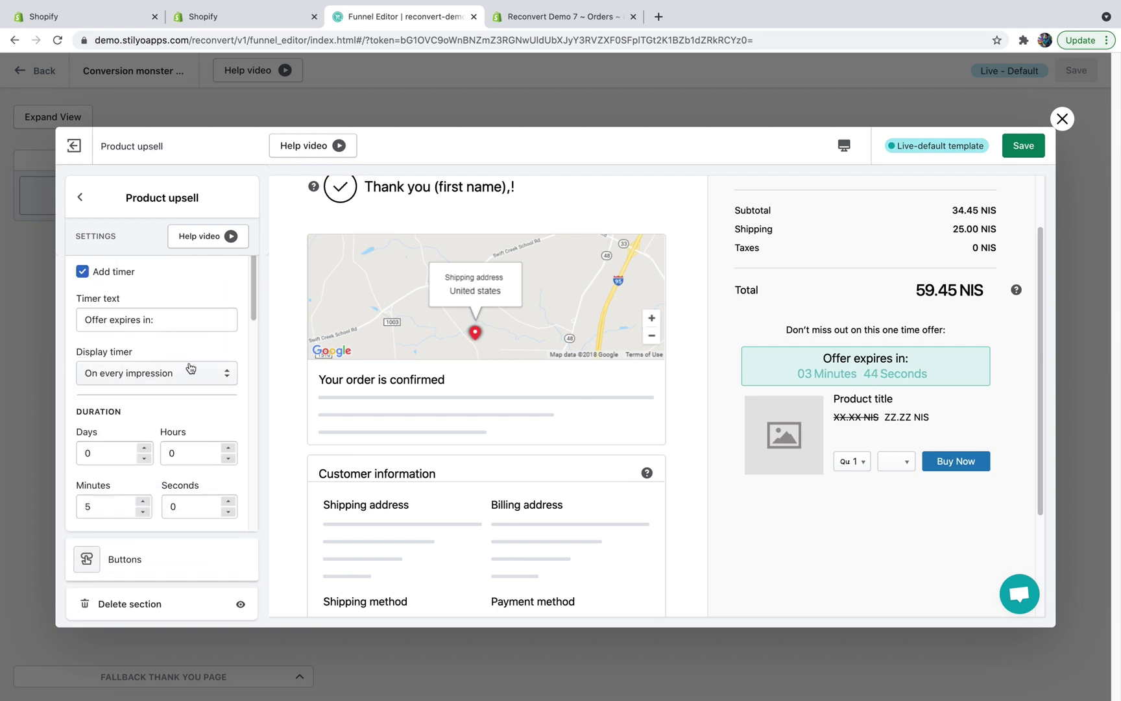
{"action": "scroll", "coordinate": [176, 428], "scroll_direction": "up", "scroll_amount": 3}
{"action": "scroll", "coordinate": [130, 389], "scroll_direction": "down", "scroll_amount": 1}
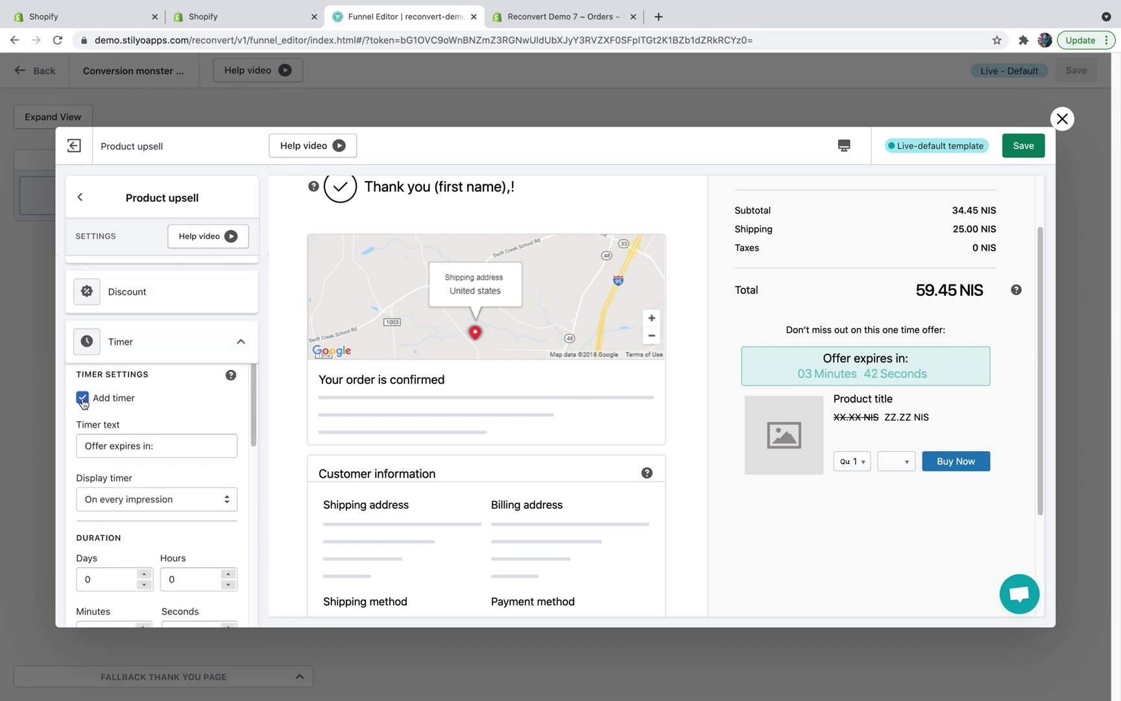
{"action": "left_click", "coordinate": [82, 398]}
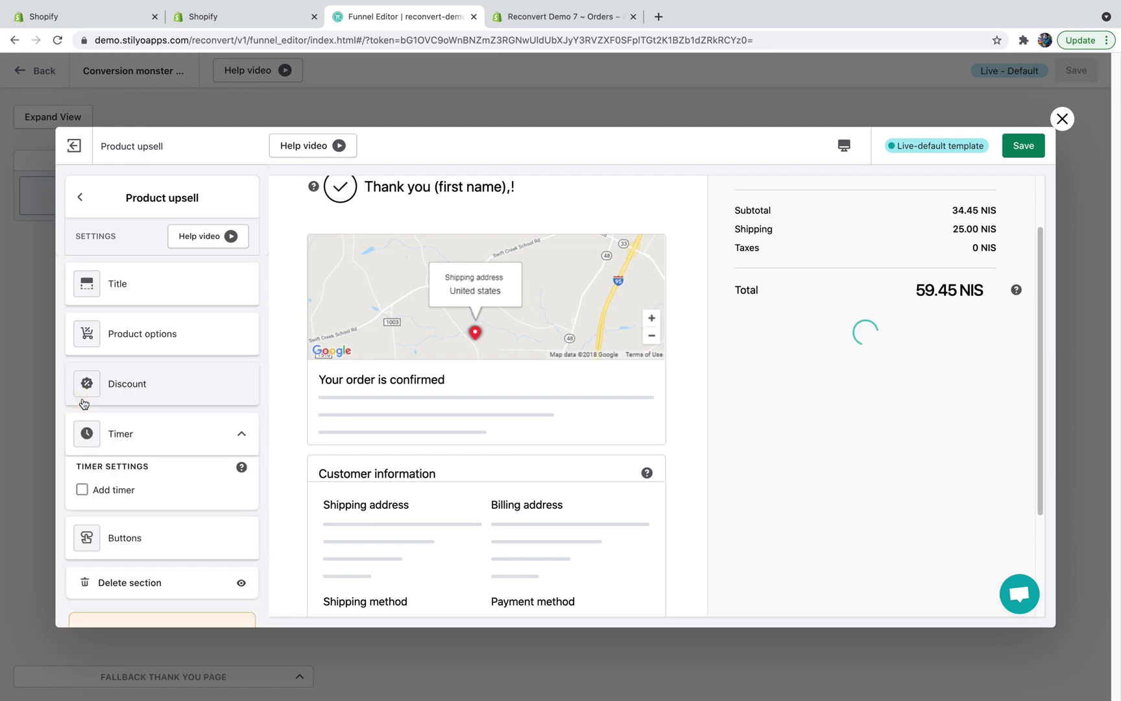
{"action": "left_click", "coordinate": [82, 490]}
{"action": "scroll", "coordinate": [163, 540], "scroll_direction": "down", "scroll_amount": 4}
{"action": "triple_click", "coordinate": [175, 283]}
{"action": "left_click", "coordinate": [175, 283]}
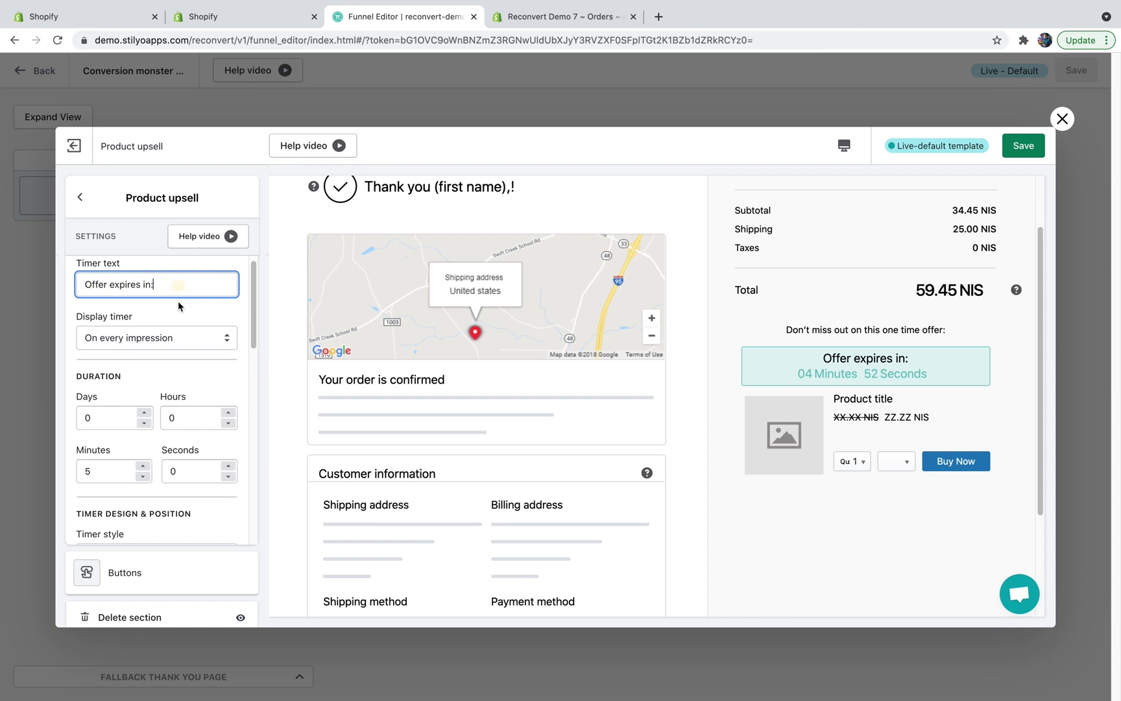
{"action": "left_click", "coordinate": [166, 318]}
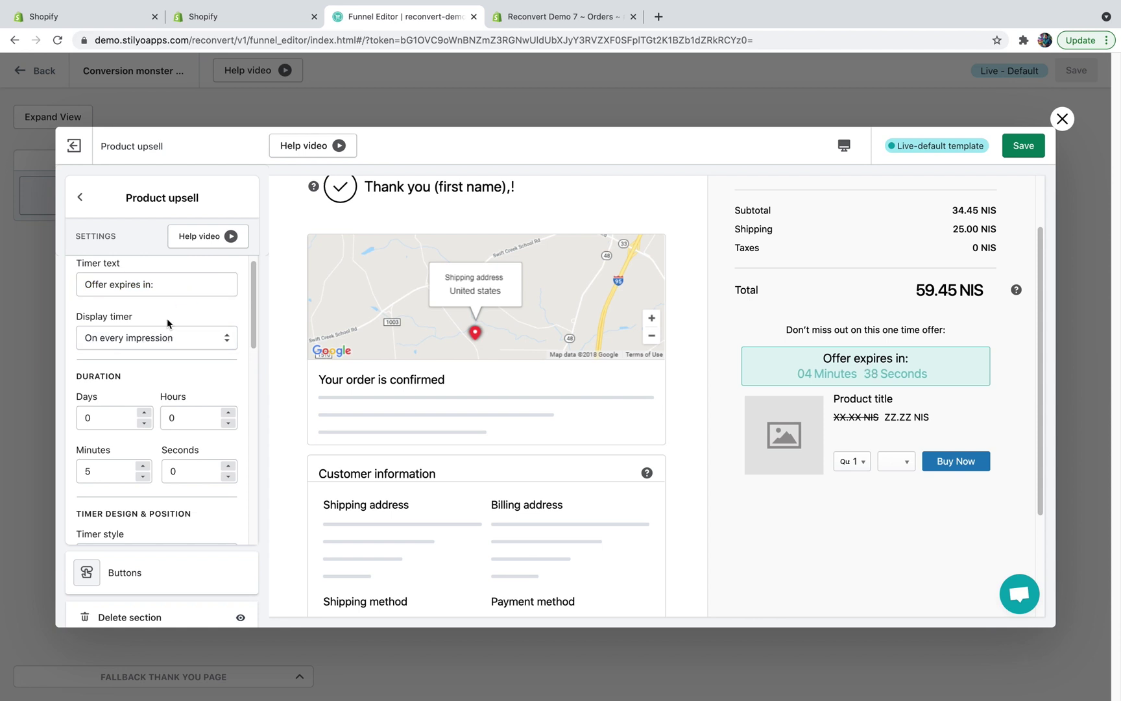
{"action": "left_click", "coordinate": [161, 339]}
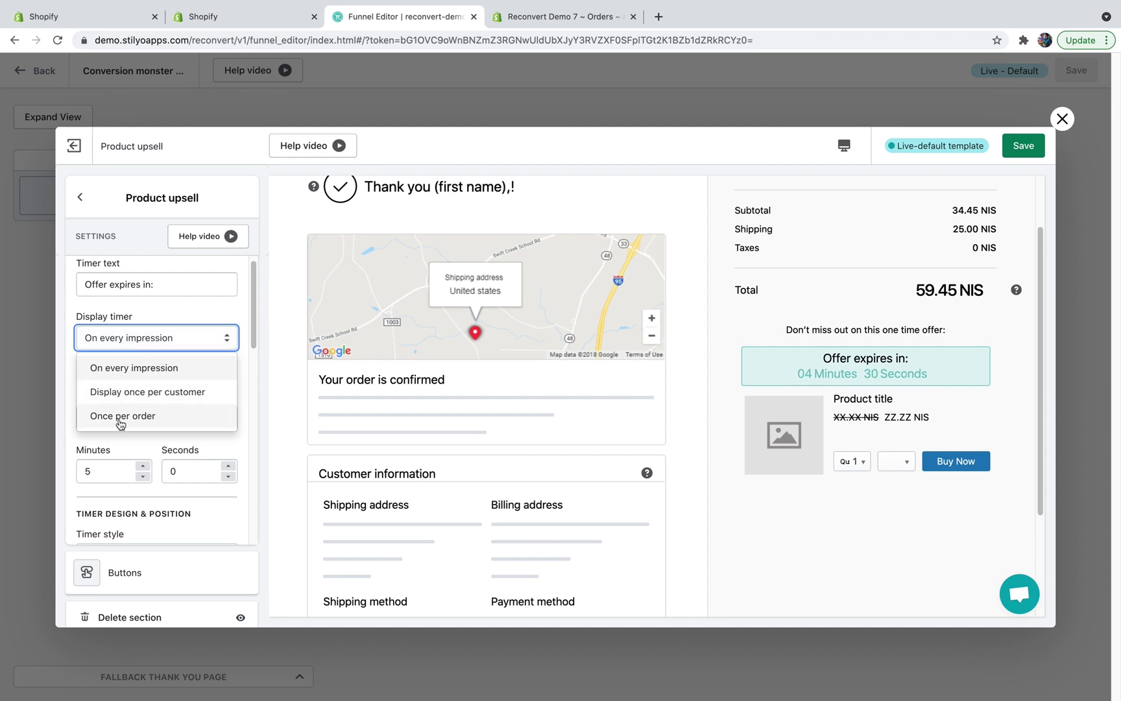
{"action": "left_click", "coordinate": [162, 368]}
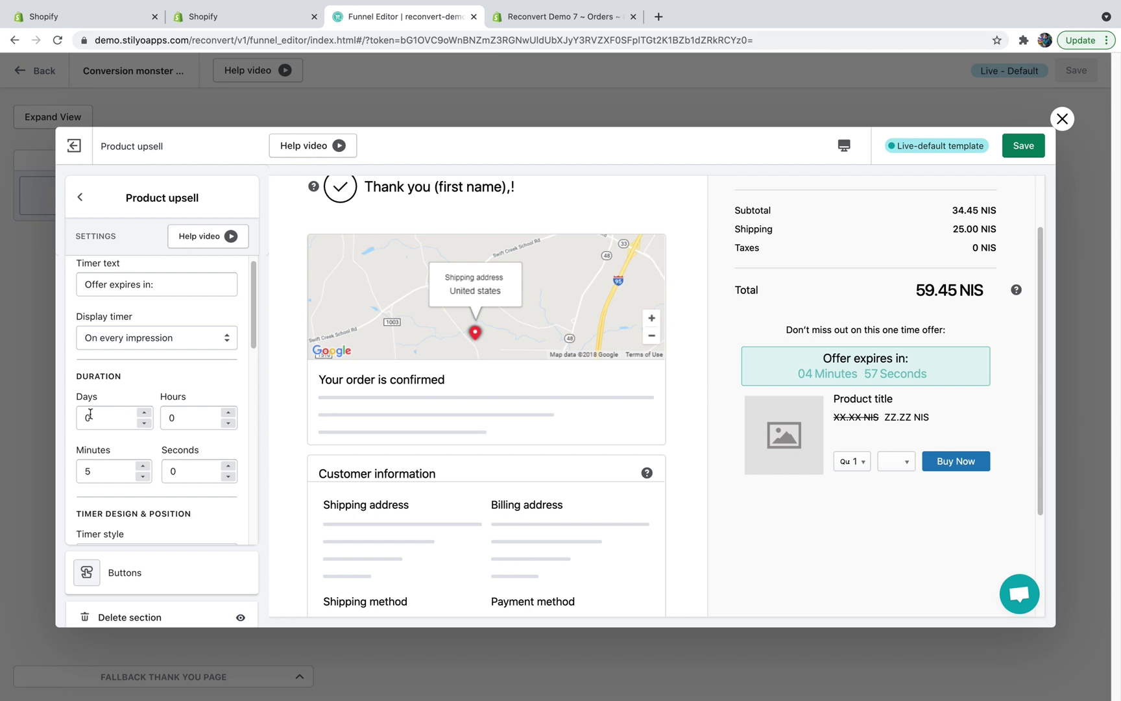
{"action": "scroll", "coordinate": [150, 404], "scroll_direction": "down", "scroll_amount": 5}
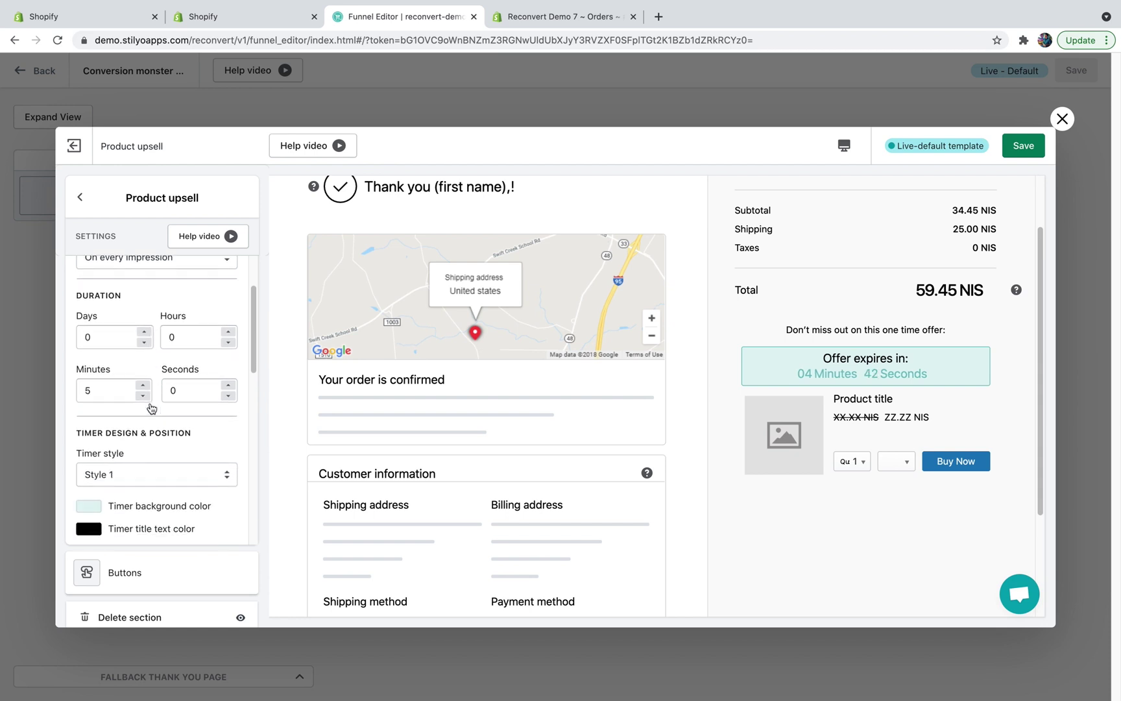
Try timer Styles 2 and 4, then return the timer to Style 1
{"action": "left_click", "coordinate": [155, 400]}
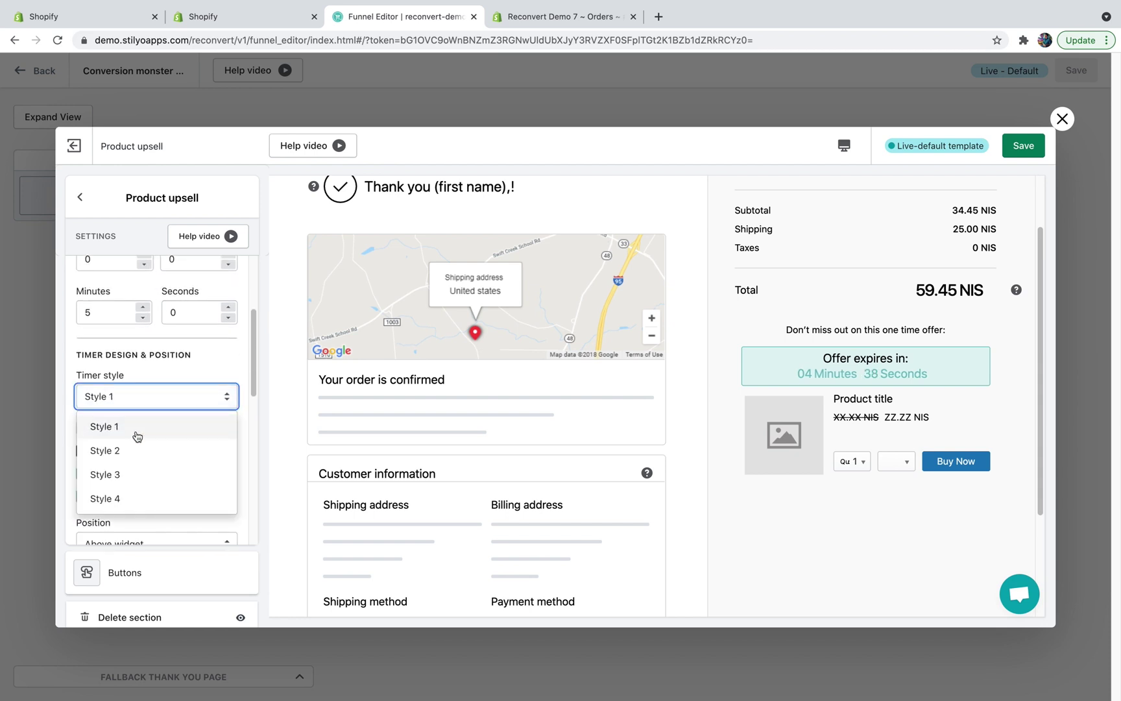
{"action": "left_click", "coordinate": [133, 449]}
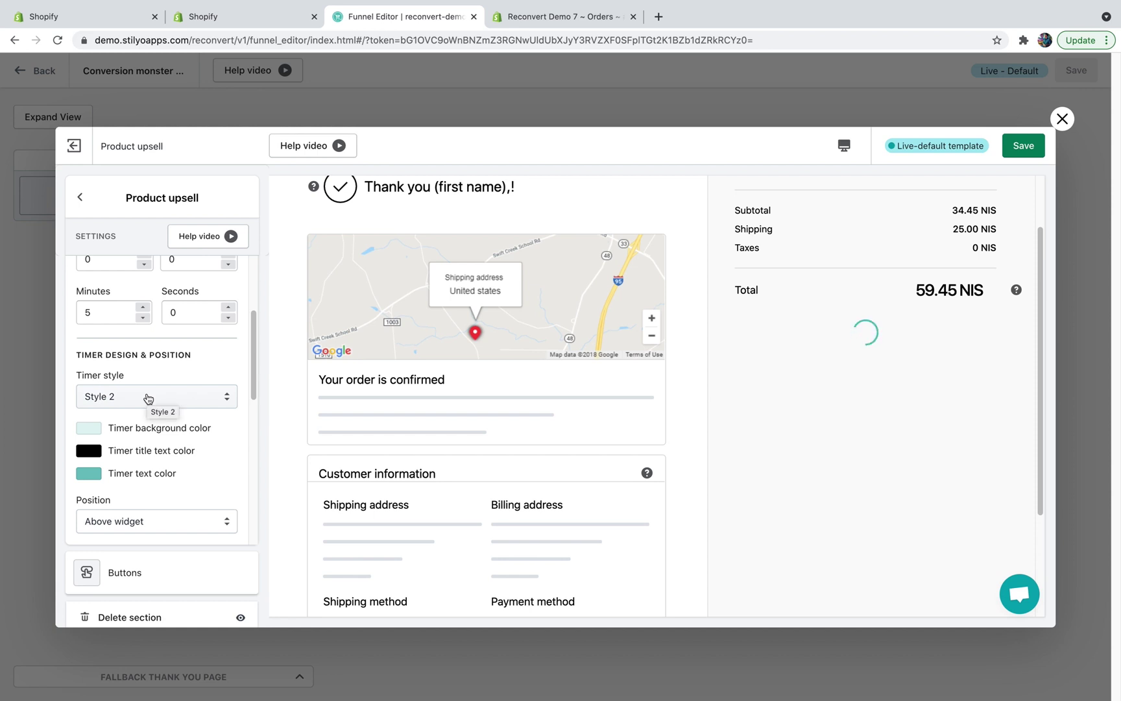
{"action": "left_click", "coordinate": [148, 398]}
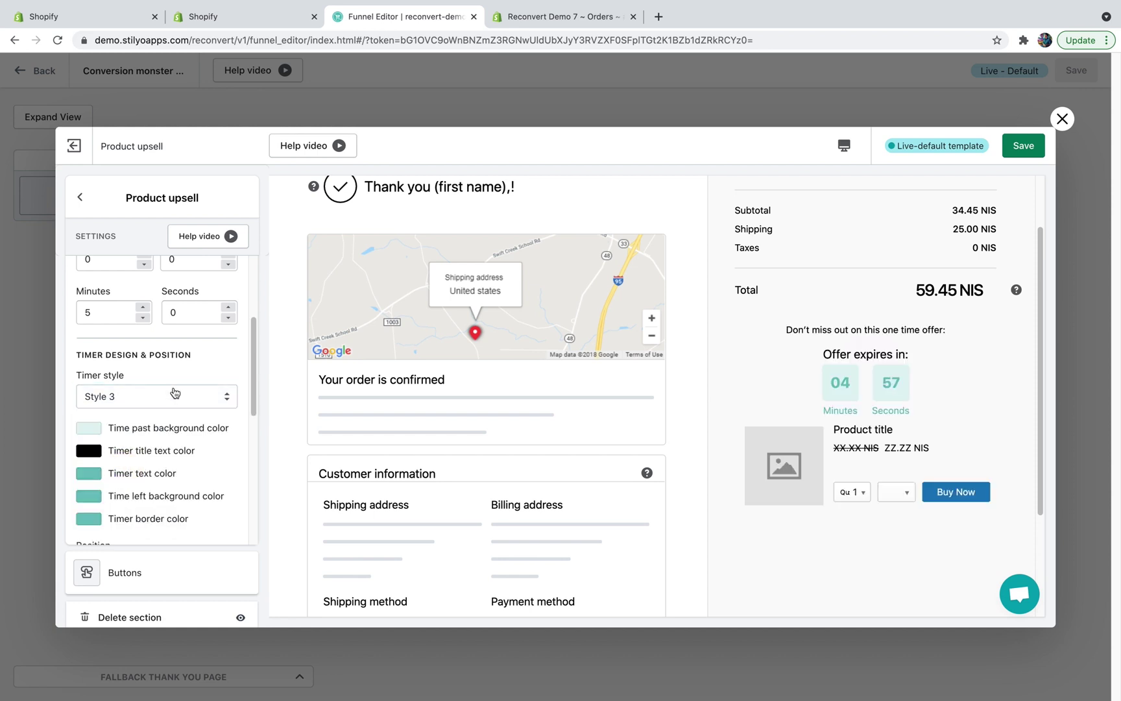
{"action": "left_click", "coordinate": [171, 396]}
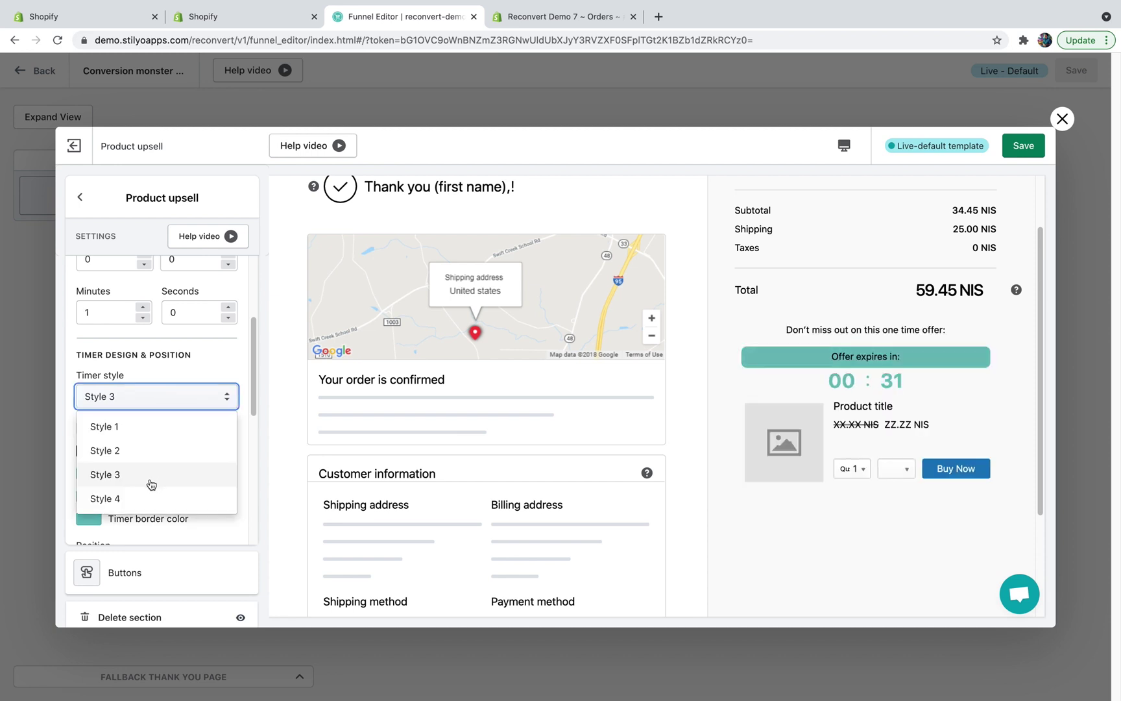
{"action": "left_click", "coordinate": [138, 498]}
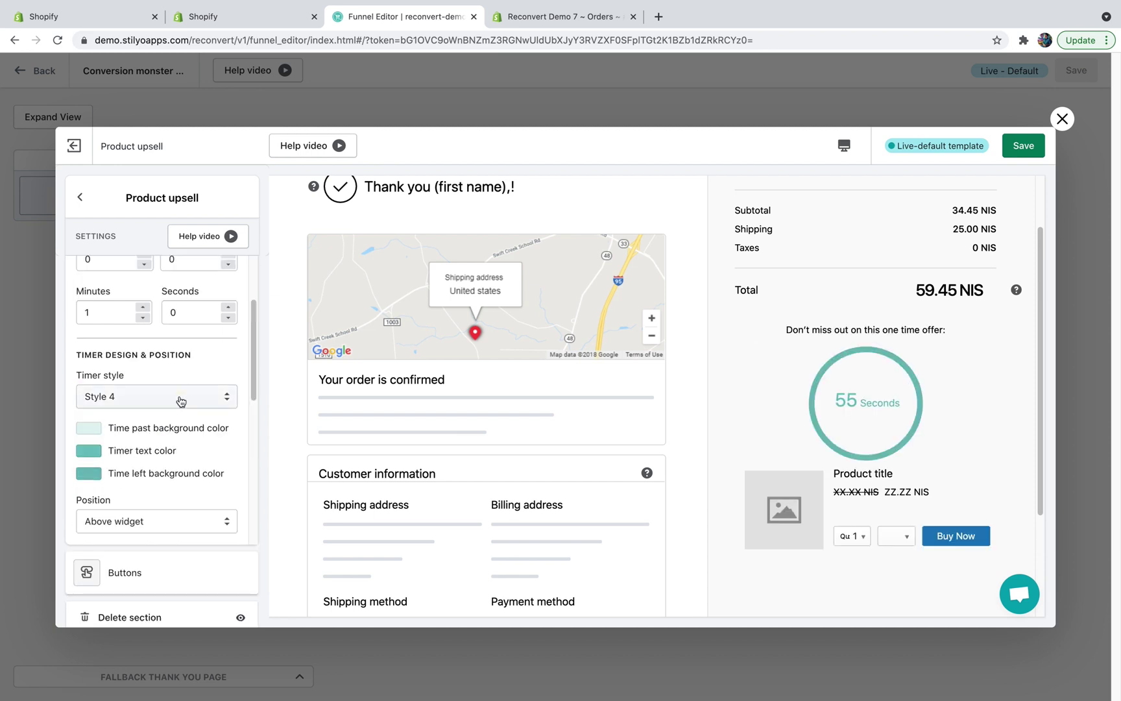
{"action": "left_click", "coordinate": [181, 401]}
{"action": "left_click", "coordinate": [133, 421]}
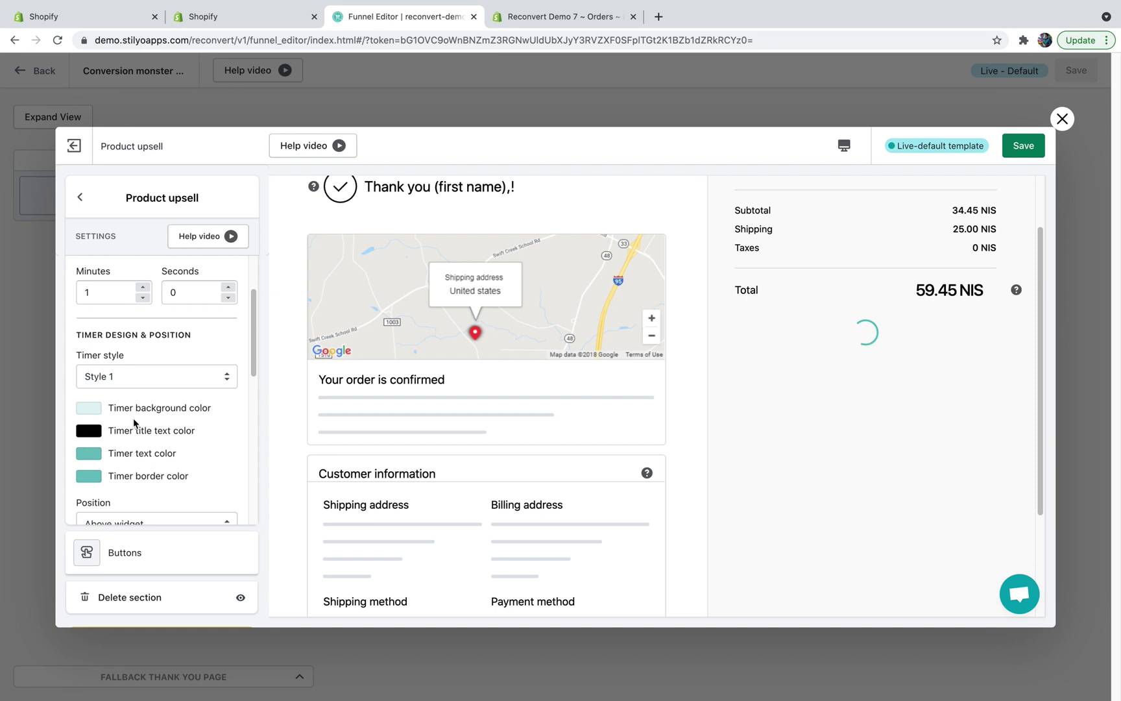
Keep the timer position at Above widget after briefly trying it below
{"action": "scroll", "coordinate": [216, 406], "scroll_direction": "down", "scroll_amount": 3}
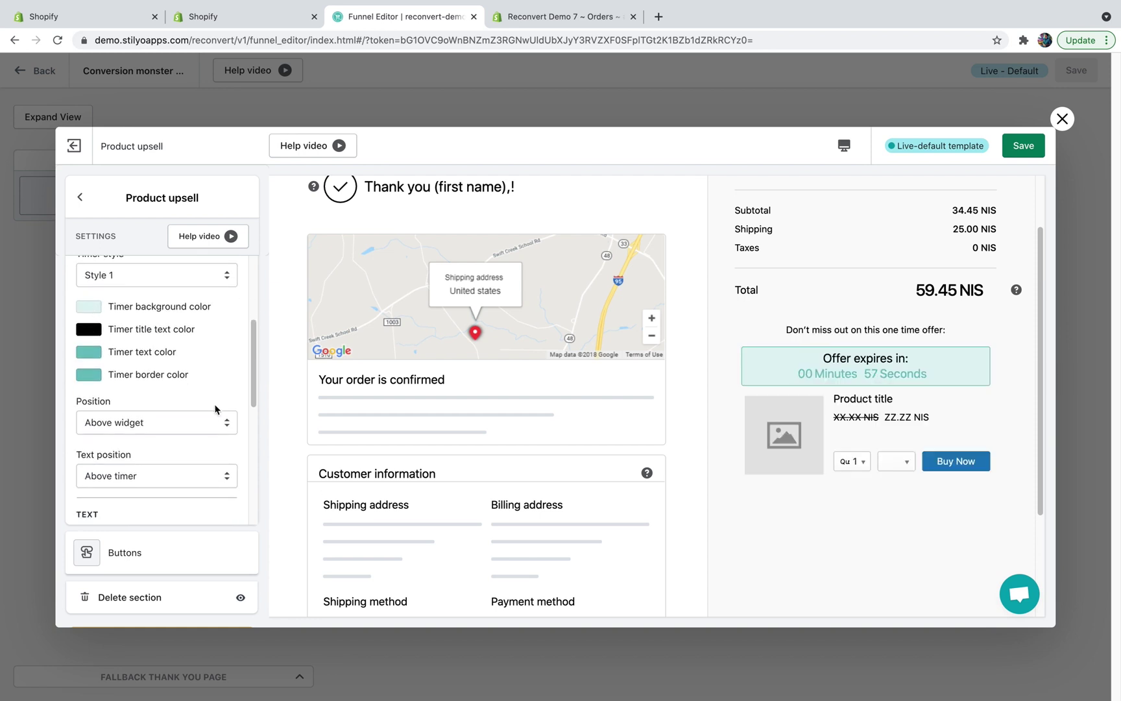
{"action": "left_click", "coordinate": [205, 428]}
{"action": "left_click", "coordinate": [180, 470]}
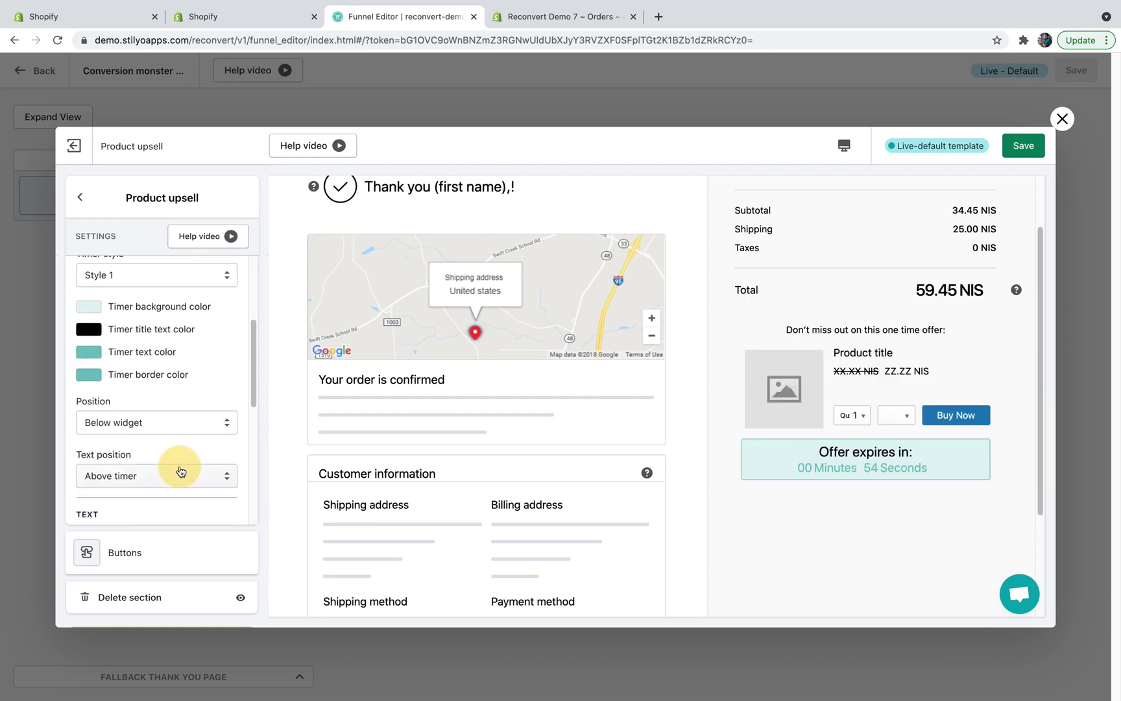
{"action": "left_click", "coordinate": [183, 428]}
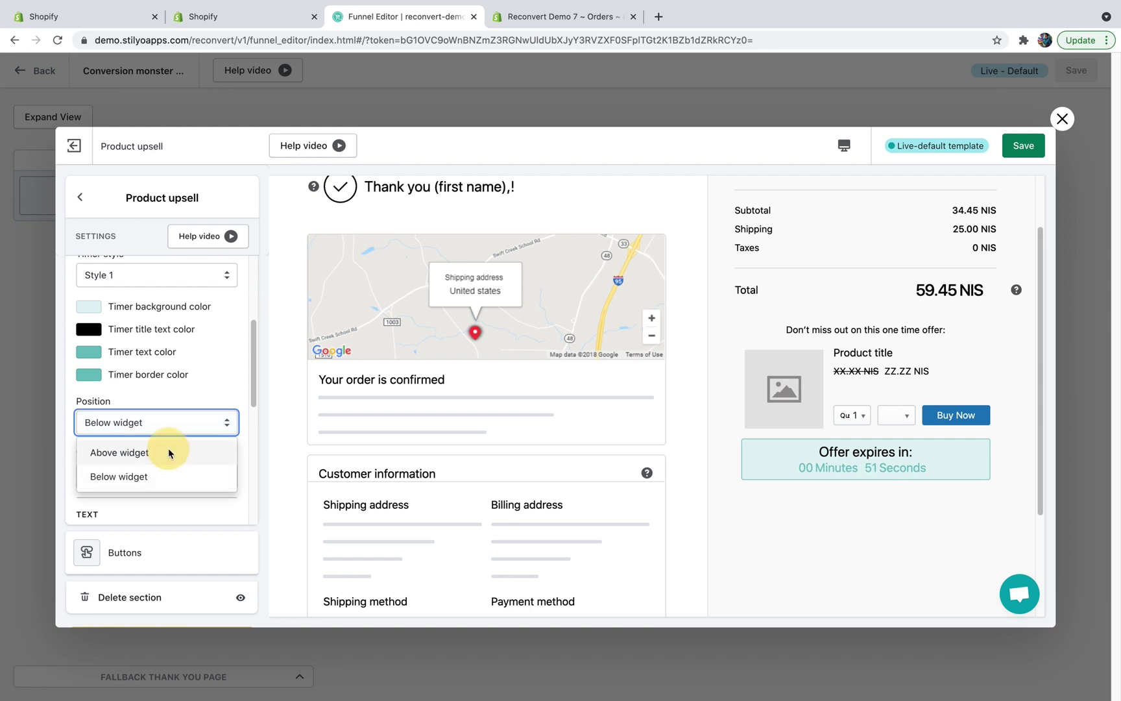
{"action": "left_click", "coordinate": [168, 453]}
Set the timer's text position to Left to timer
{"action": "scroll", "coordinate": [185, 417], "scroll_direction": "down", "scroll_amount": 1}
{"action": "left_click", "coordinate": [182, 414]}
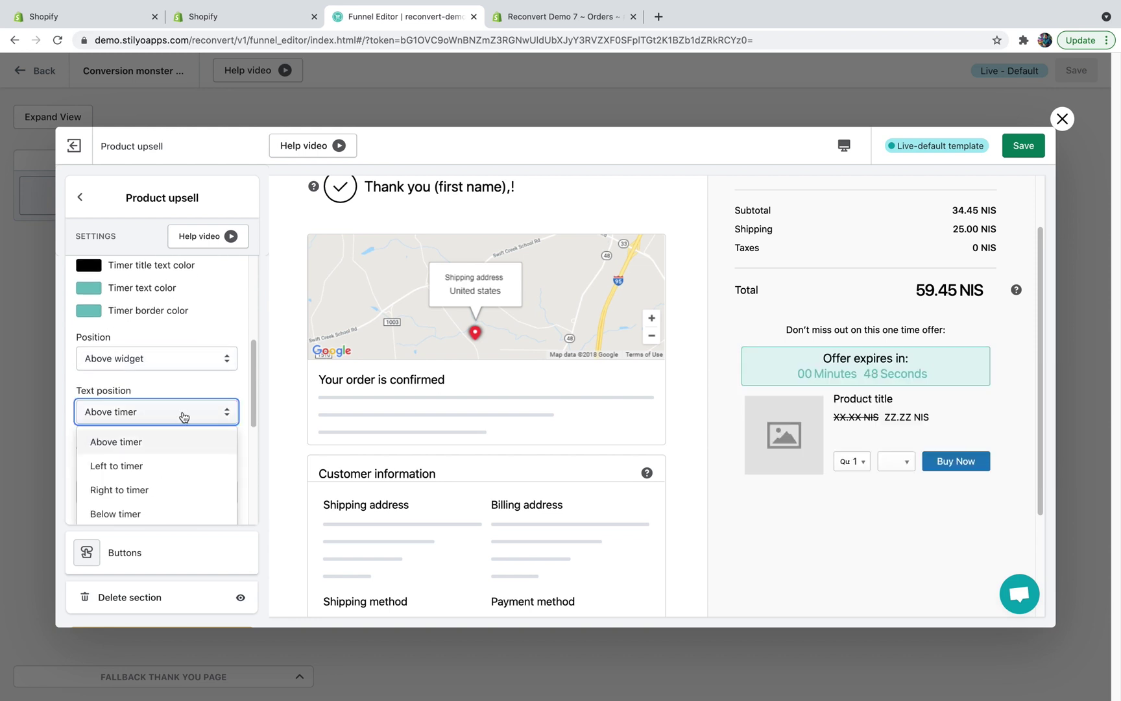
{"action": "left_click", "coordinate": [135, 464]}
{"action": "left_click", "coordinate": [145, 410]}
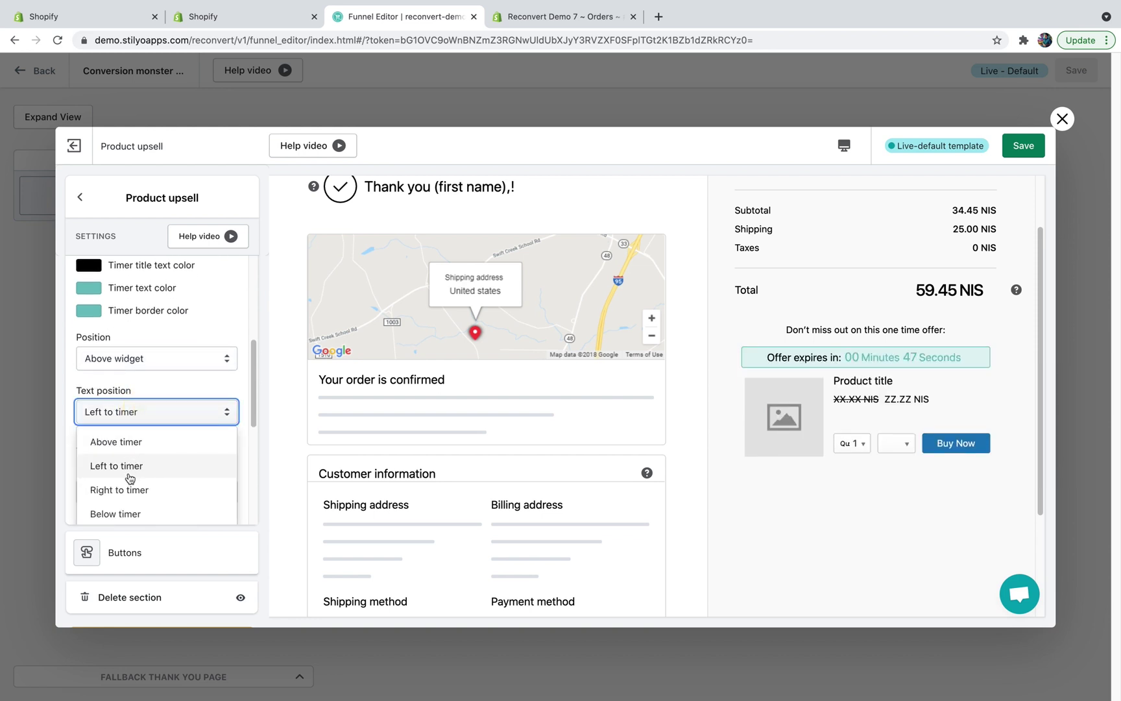
{"action": "left_click", "coordinate": [127, 464]}
Clear the Days, Hours, Minutes and Seconds unit labels so only digits show
{"action": "scroll", "coordinate": [135, 409], "scroll_direction": "down", "scroll_amount": 3}
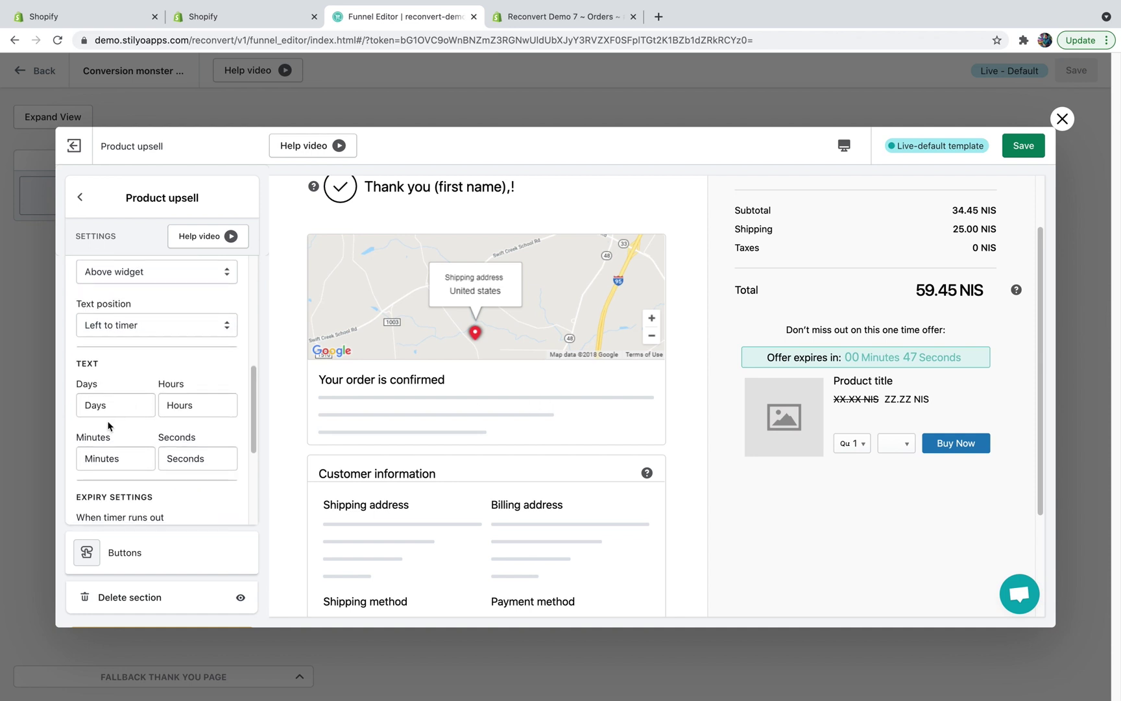
{"action": "double_click", "coordinate": [97, 405]}
{"action": "key", "text": "BackSpace"}
{"action": "double_click", "coordinate": [188, 405]}
{"action": "key", "text": "BackSpace"}
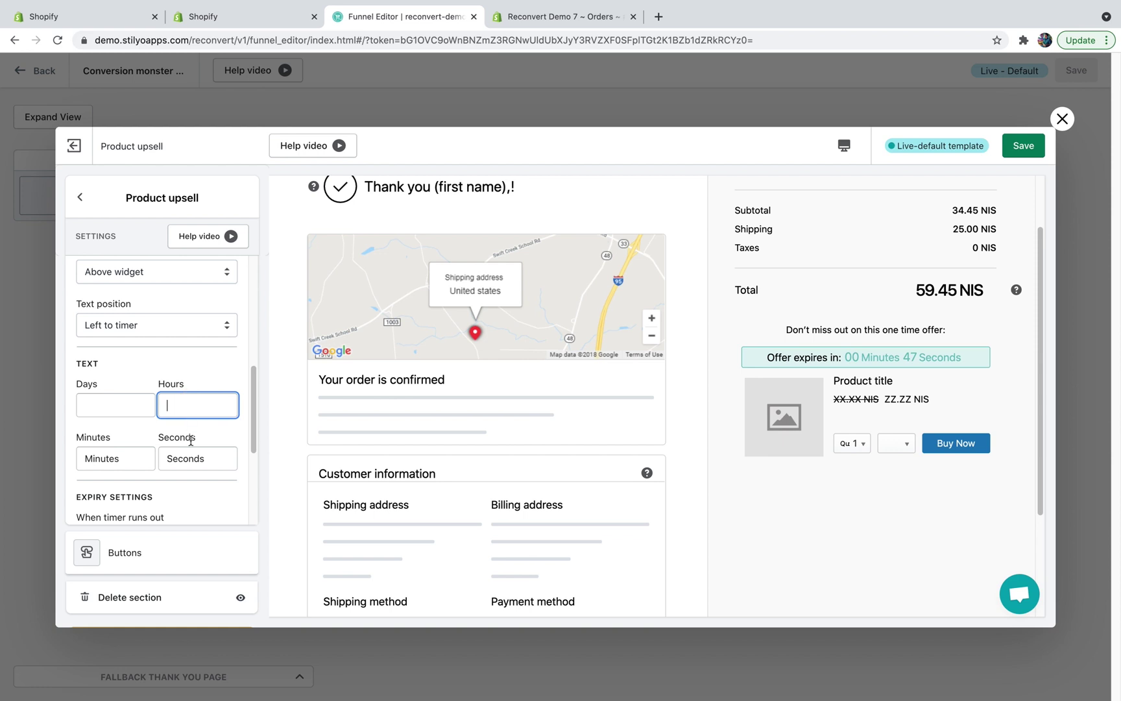
{"action": "double_click", "coordinate": [188, 458]}
{"action": "key", "text": "BackSpace"}
{"action": "double_click", "coordinate": [95, 457]}
{"action": "key", "text": "BackSpace"}
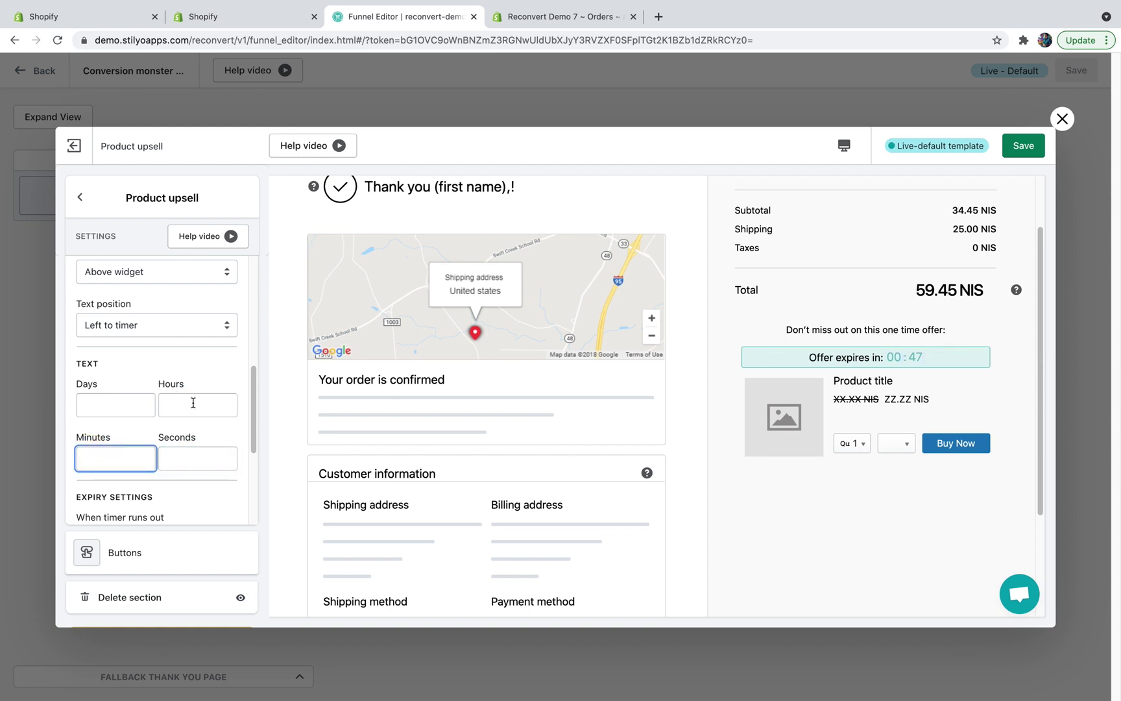
{"action": "left_click", "coordinate": [210, 375]}
{"action": "scroll", "coordinate": [204, 366], "scroll_direction": "down", "scroll_amount": 5}
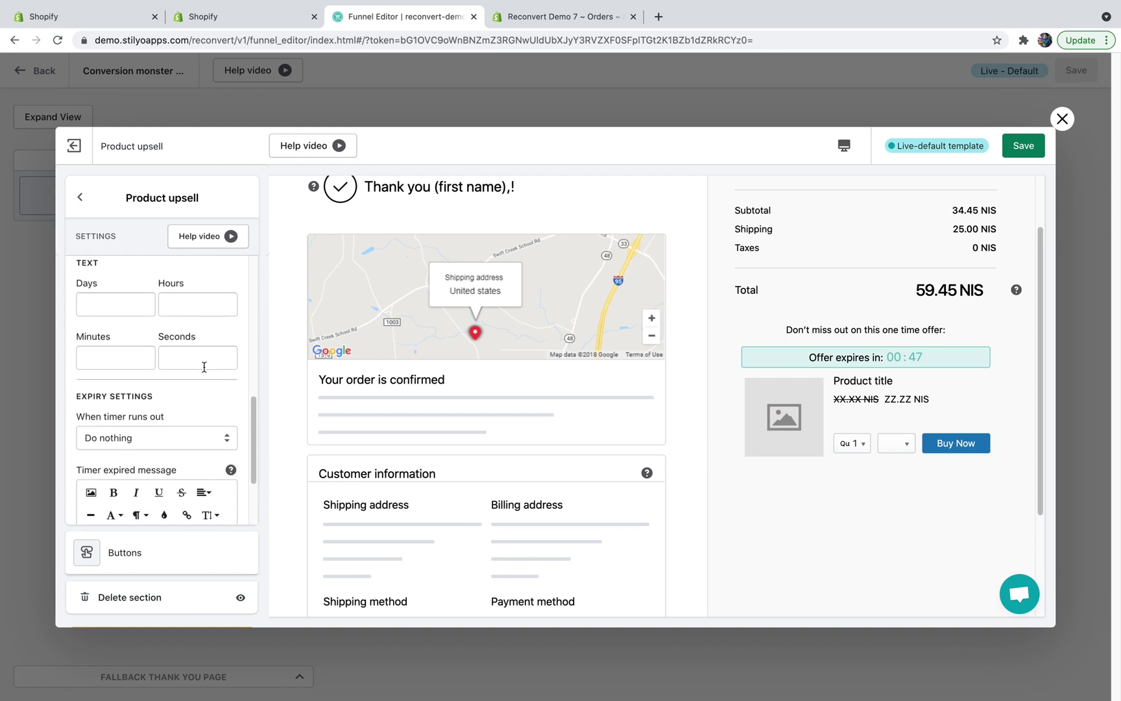
Set 'When timer runs out' to Gray out widget, keeping the 'Offer expired' message
{"action": "scroll", "coordinate": [165, 347], "scroll_direction": "down", "scroll_amount": 1}
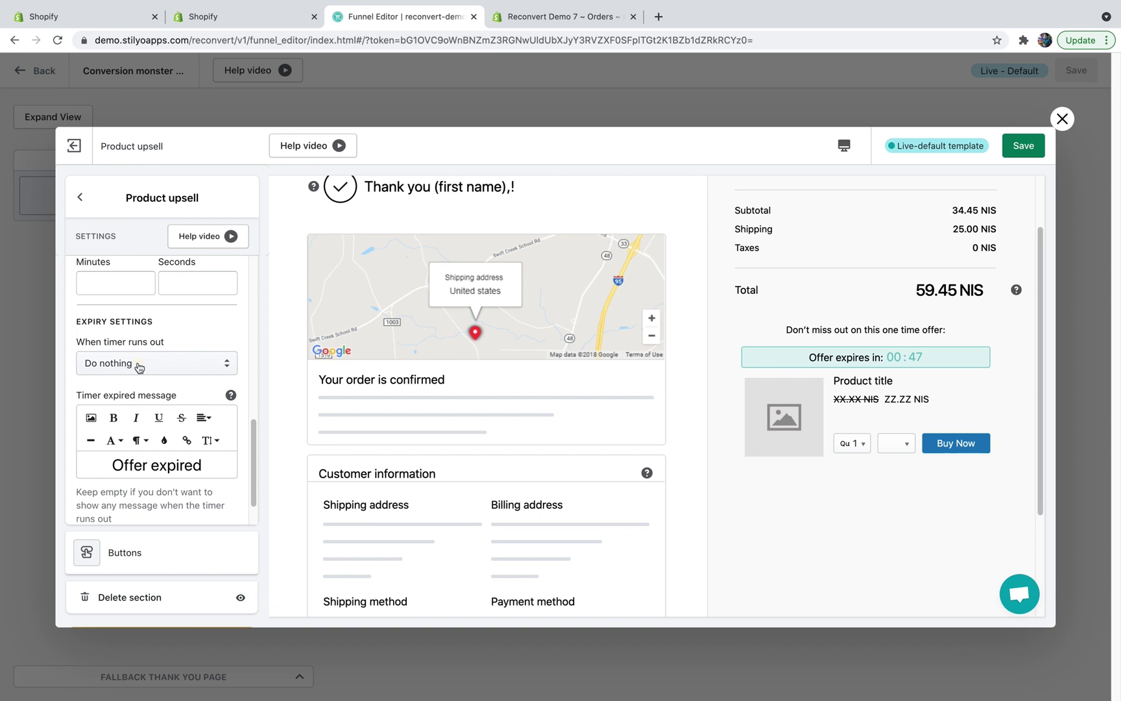
{"action": "left_click", "coordinate": [139, 367]}
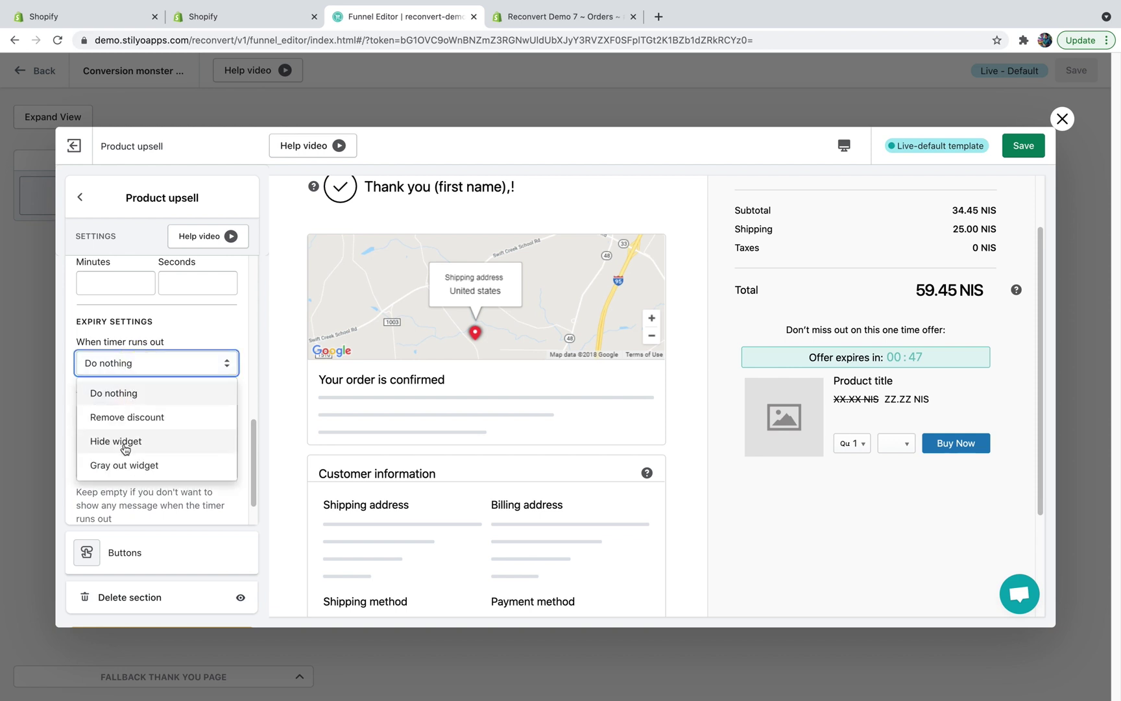
{"action": "left_click", "coordinate": [120, 465]}
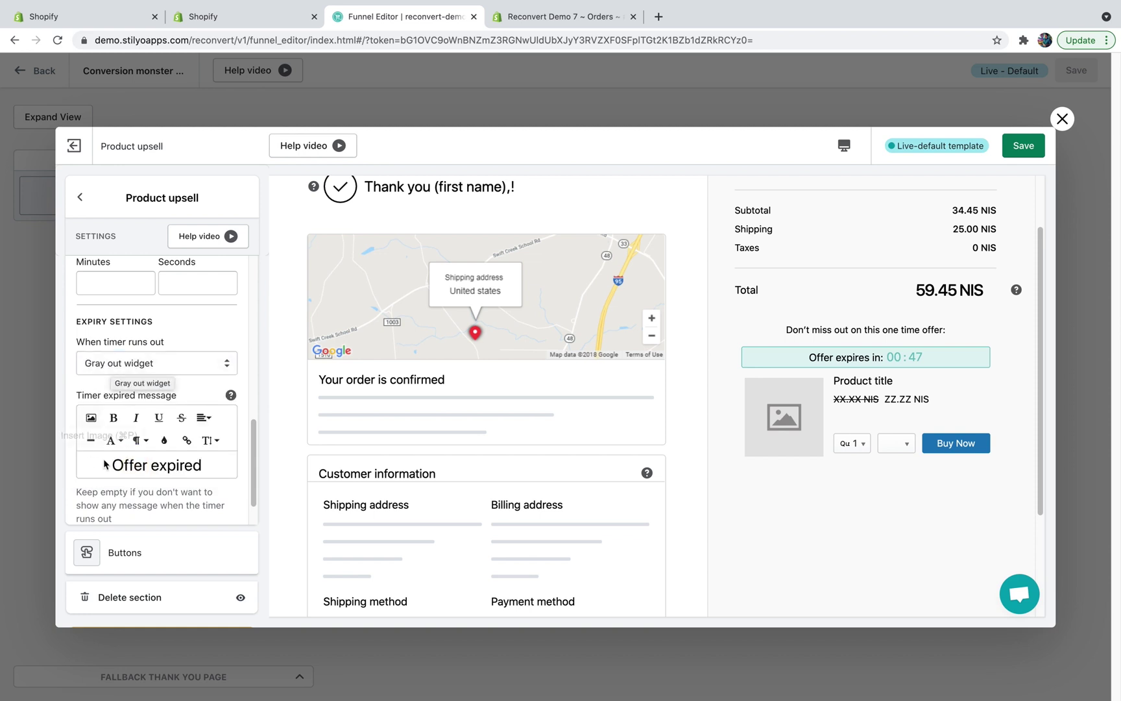
{"action": "left_click_drag", "start_coordinate": [110, 464], "coordinate": [221, 464]}
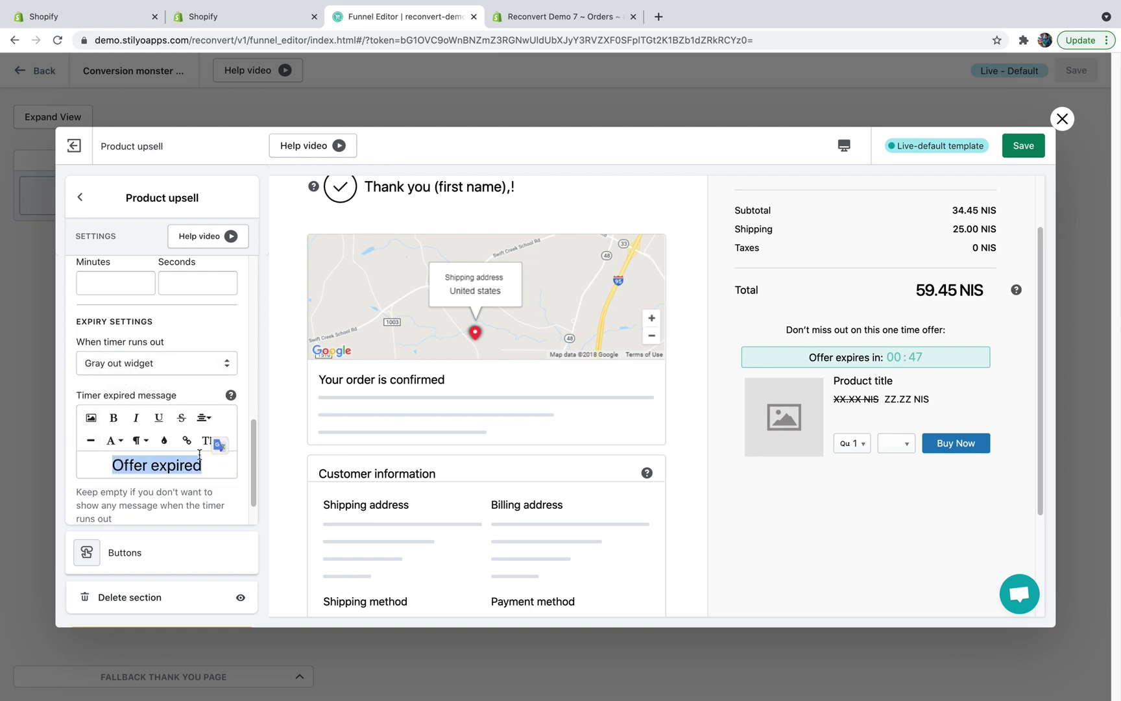
Preview the expired offer, then switch back to the live countdown
{"action": "scroll", "coordinate": [199, 454], "scroll_direction": "down", "scroll_amount": 2}
{"action": "left_click", "coordinate": [137, 501]}
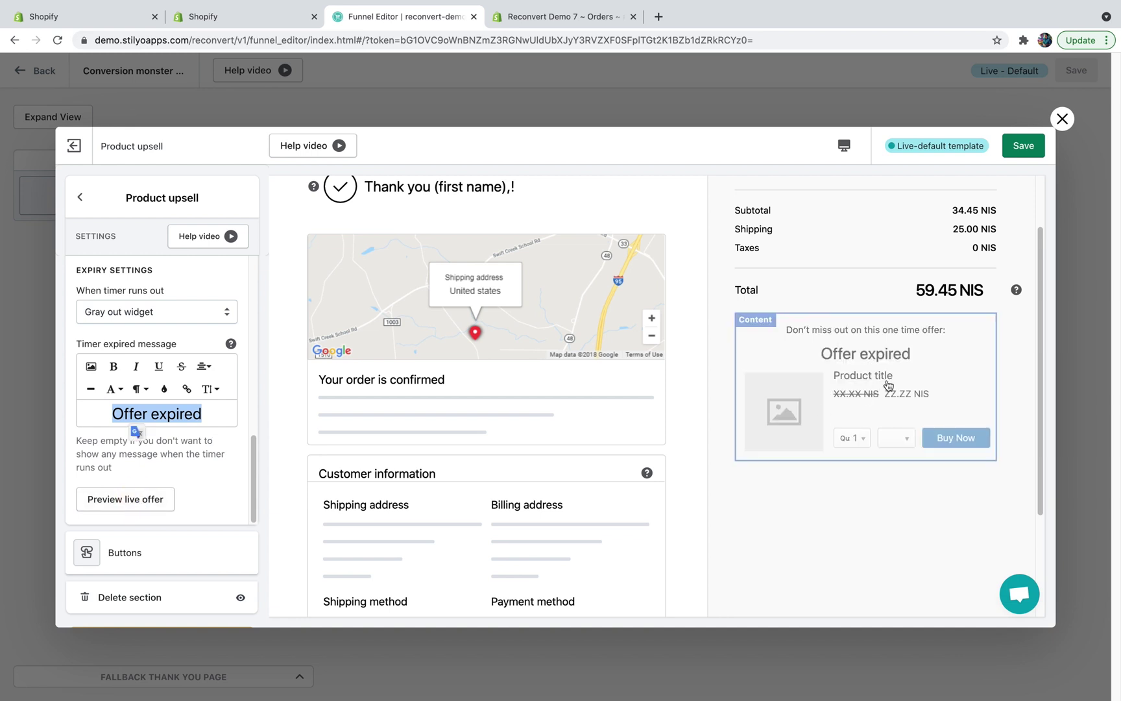
{"action": "left_click", "coordinate": [126, 499]}
Review the Buy Now button wording, save the thank-you page, then open and close the support chat
{"action": "left_click", "coordinate": [117, 548]}
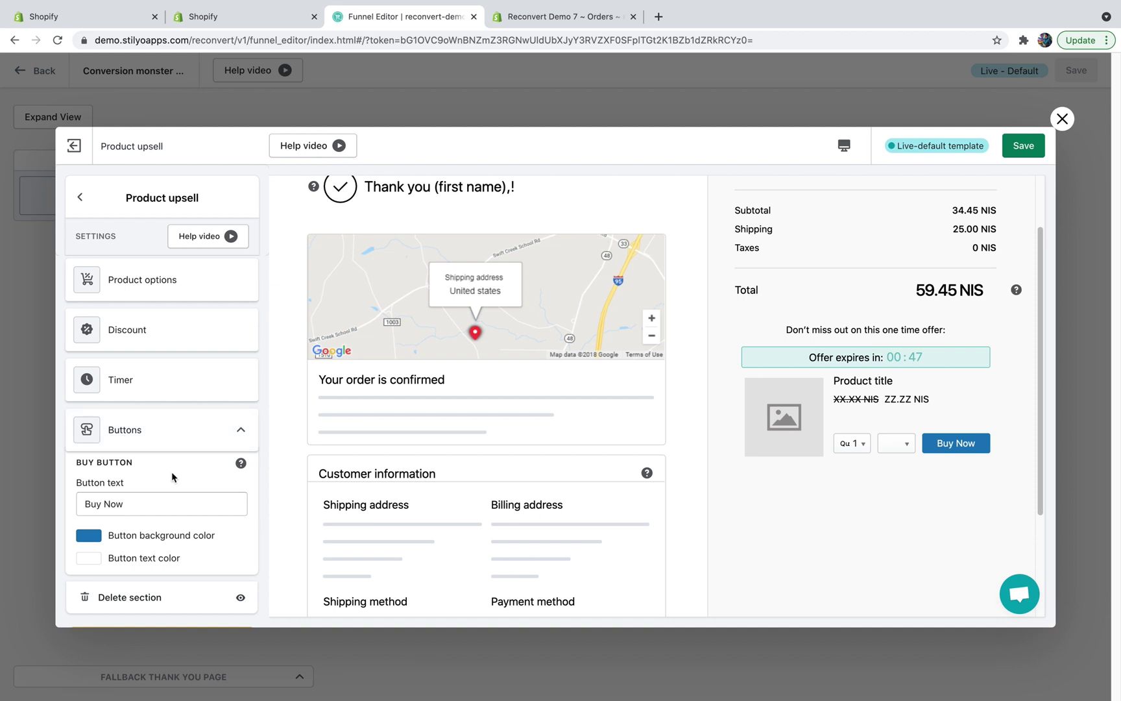
{"action": "left_click_drag", "start_coordinate": [148, 504], "coordinate": [23, 503]}
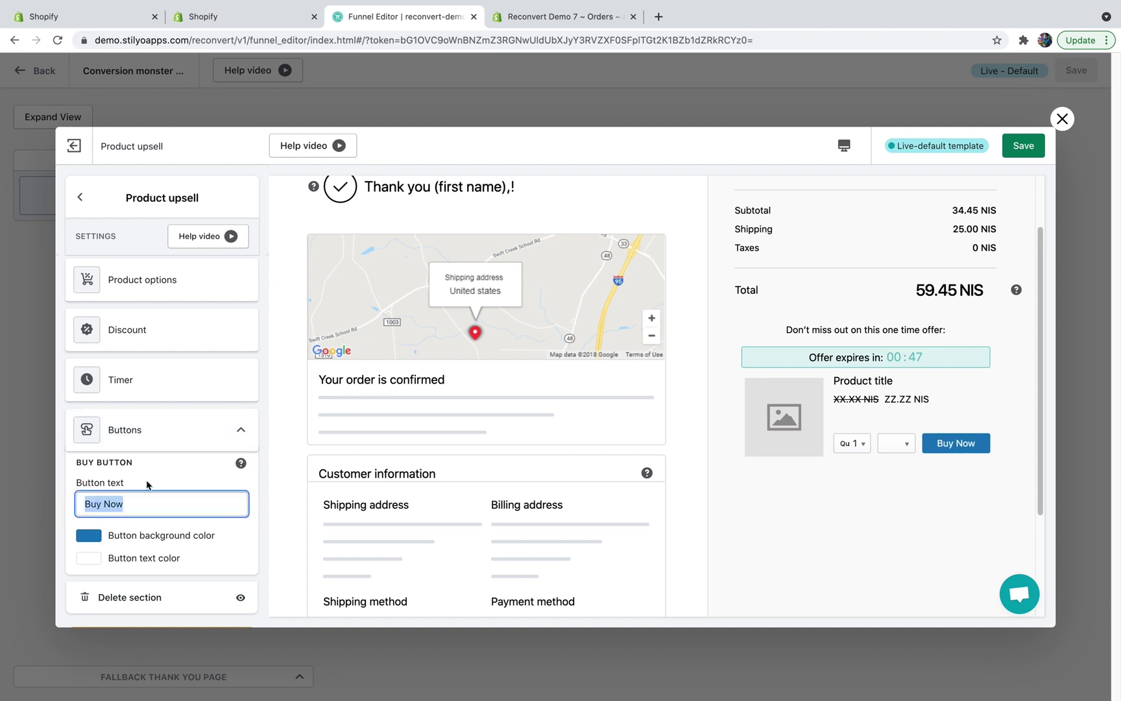
{"action": "left_click", "coordinate": [1024, 146]}
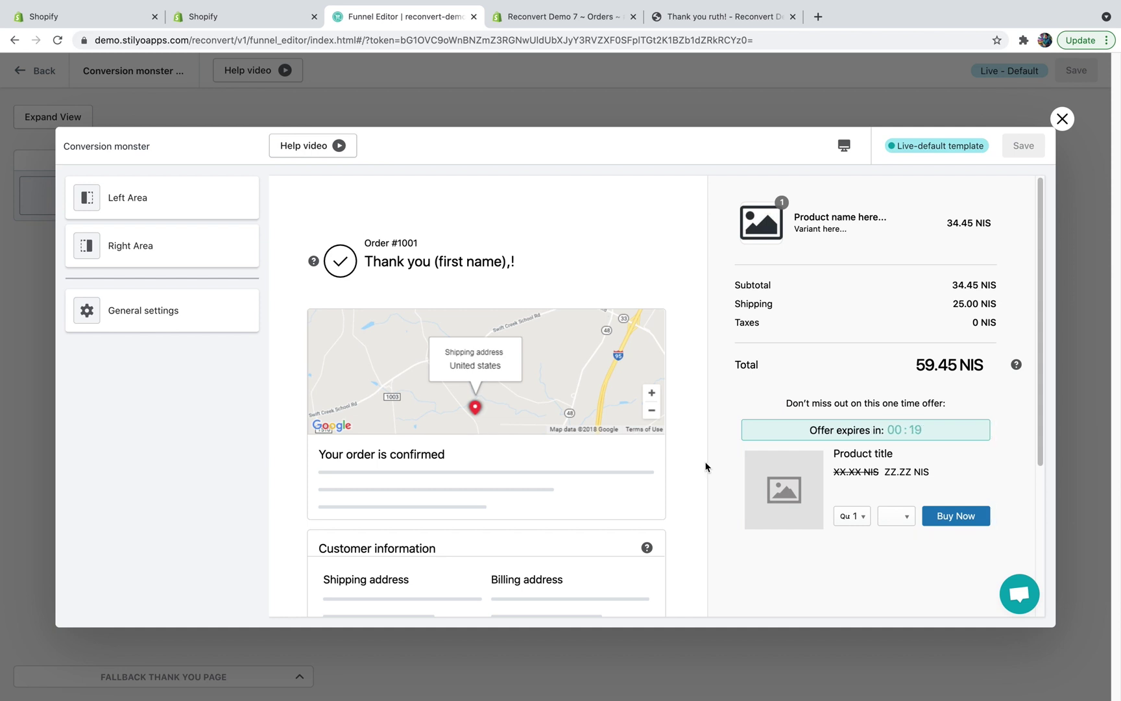
{"action": "left_click", "coordinate": [1020, 594]}
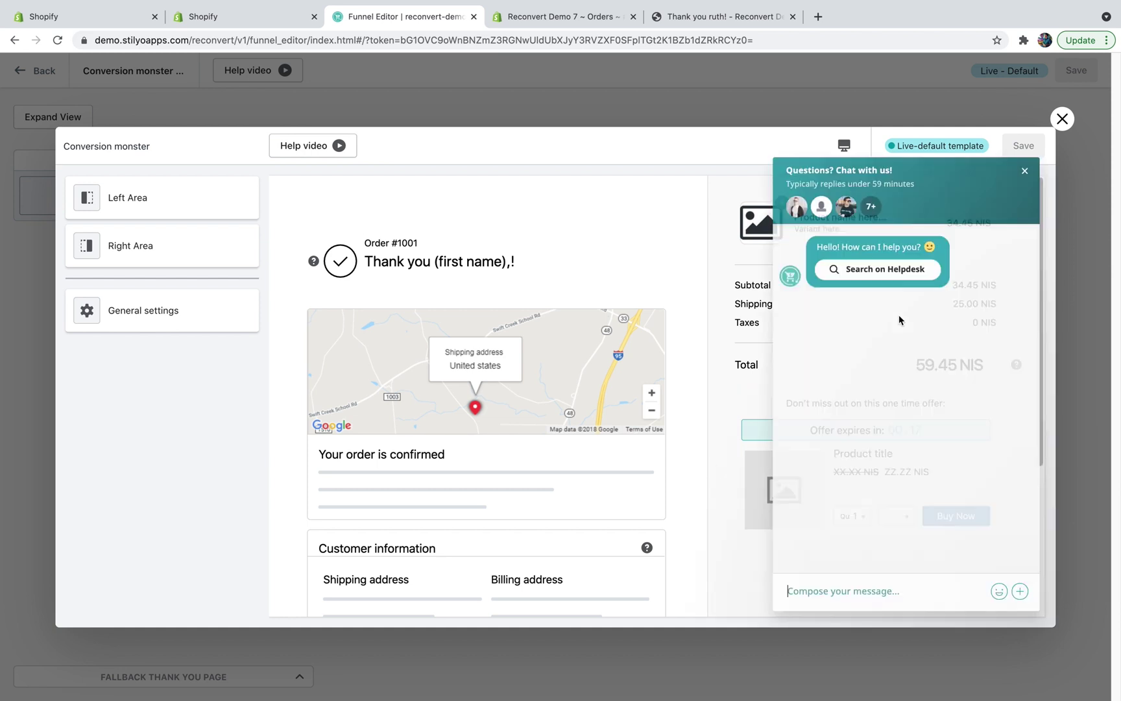
{"action": "left_click", "coordinate": [1025, 170]}
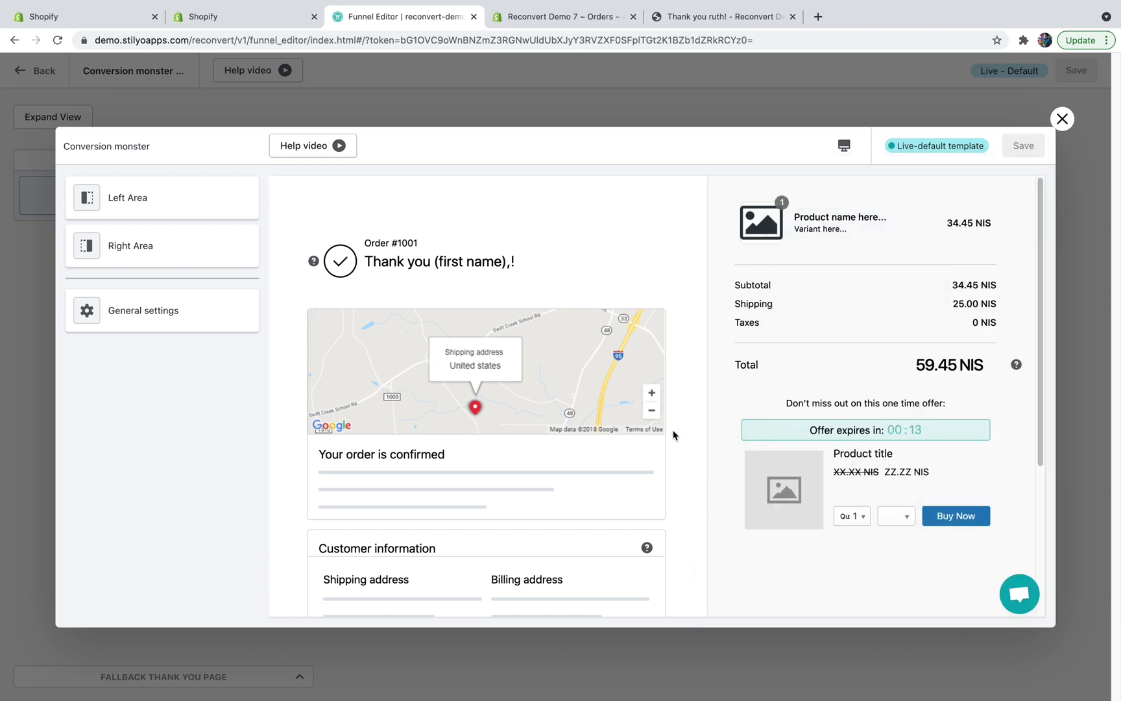